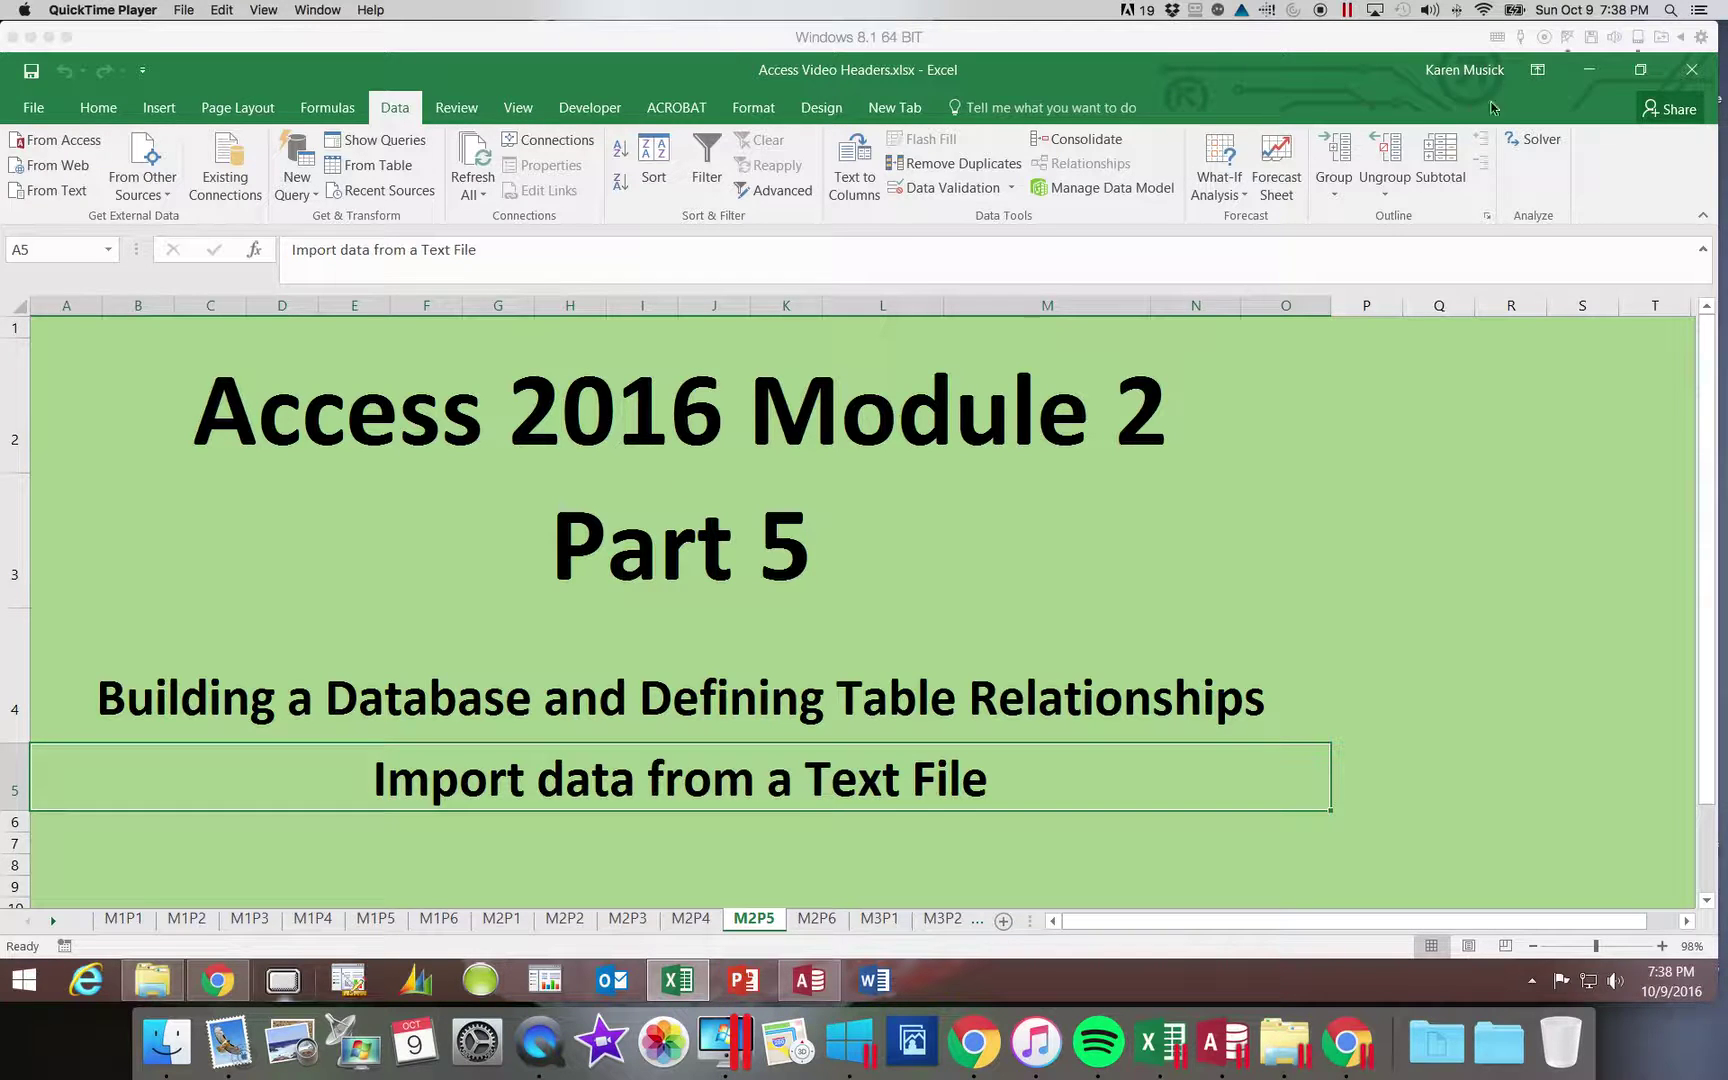
- Minimize Excel and Chrome, close File Explorer, and start a new record's Owner ID in the Owner datasheet
{"action": "left_click", "coordinate": [1600, 72]}
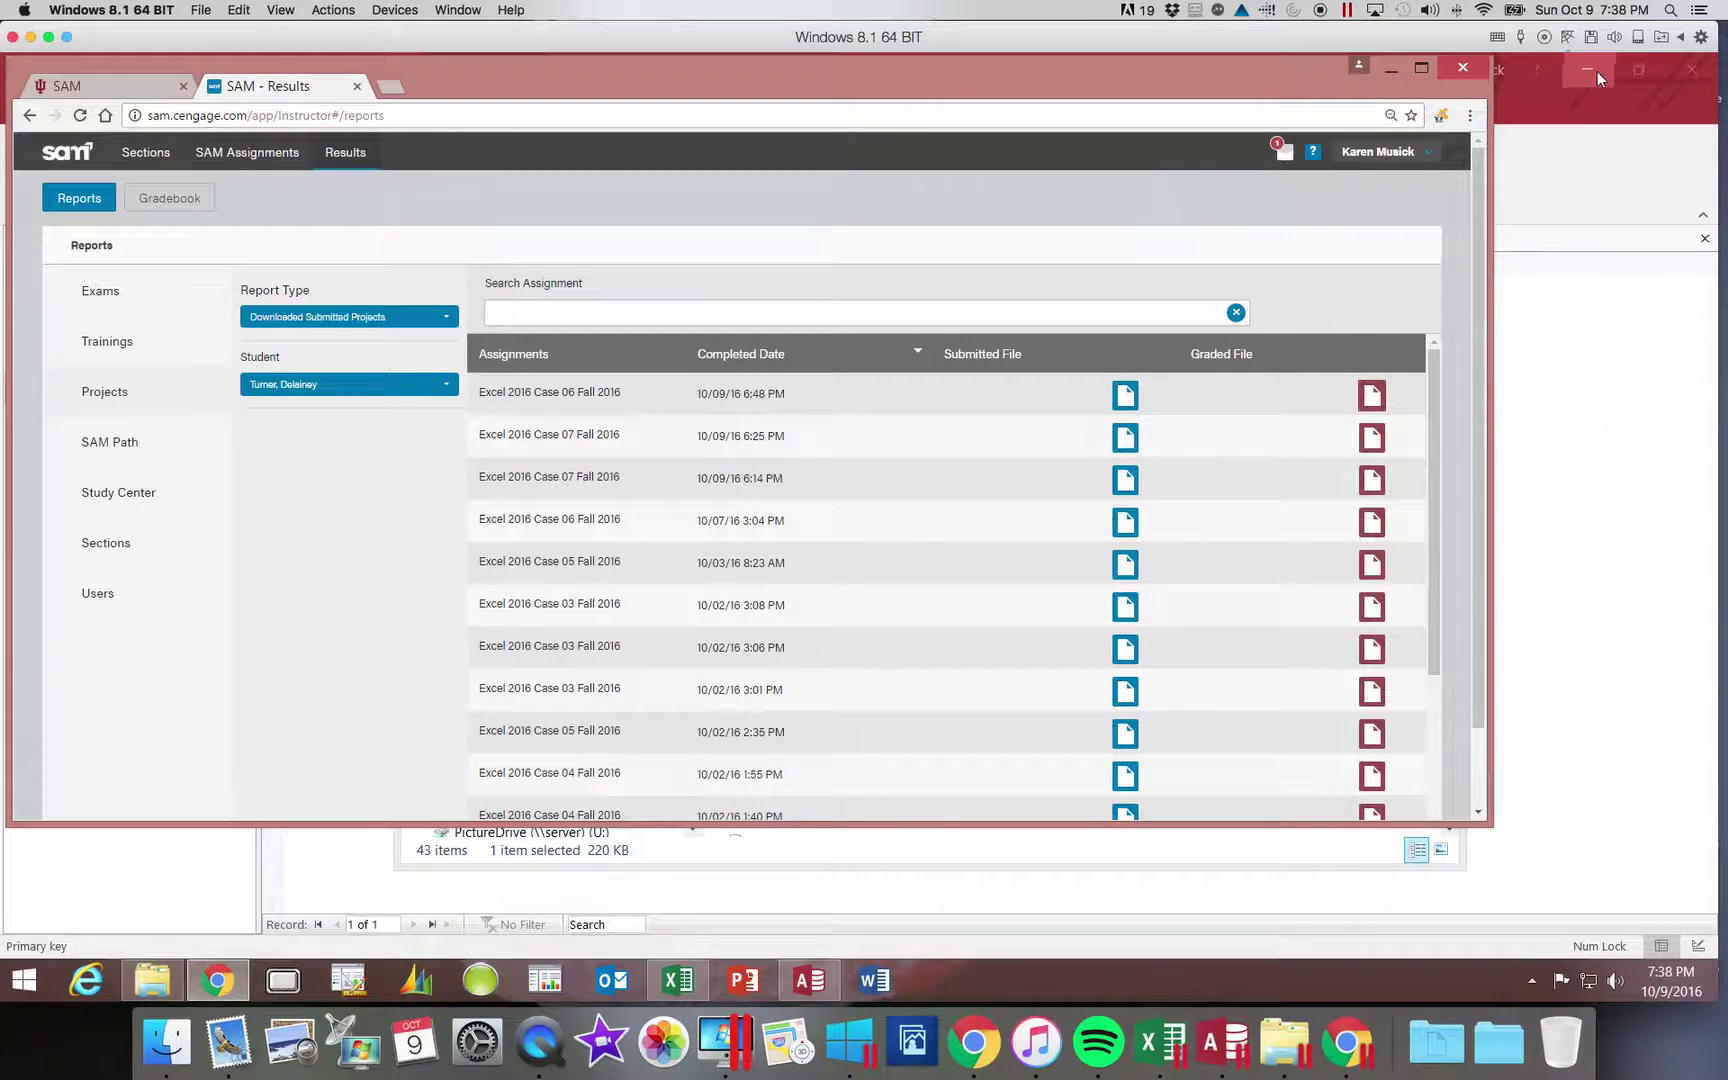
{"action": "left_click", "coordinate": [1390, 68]}
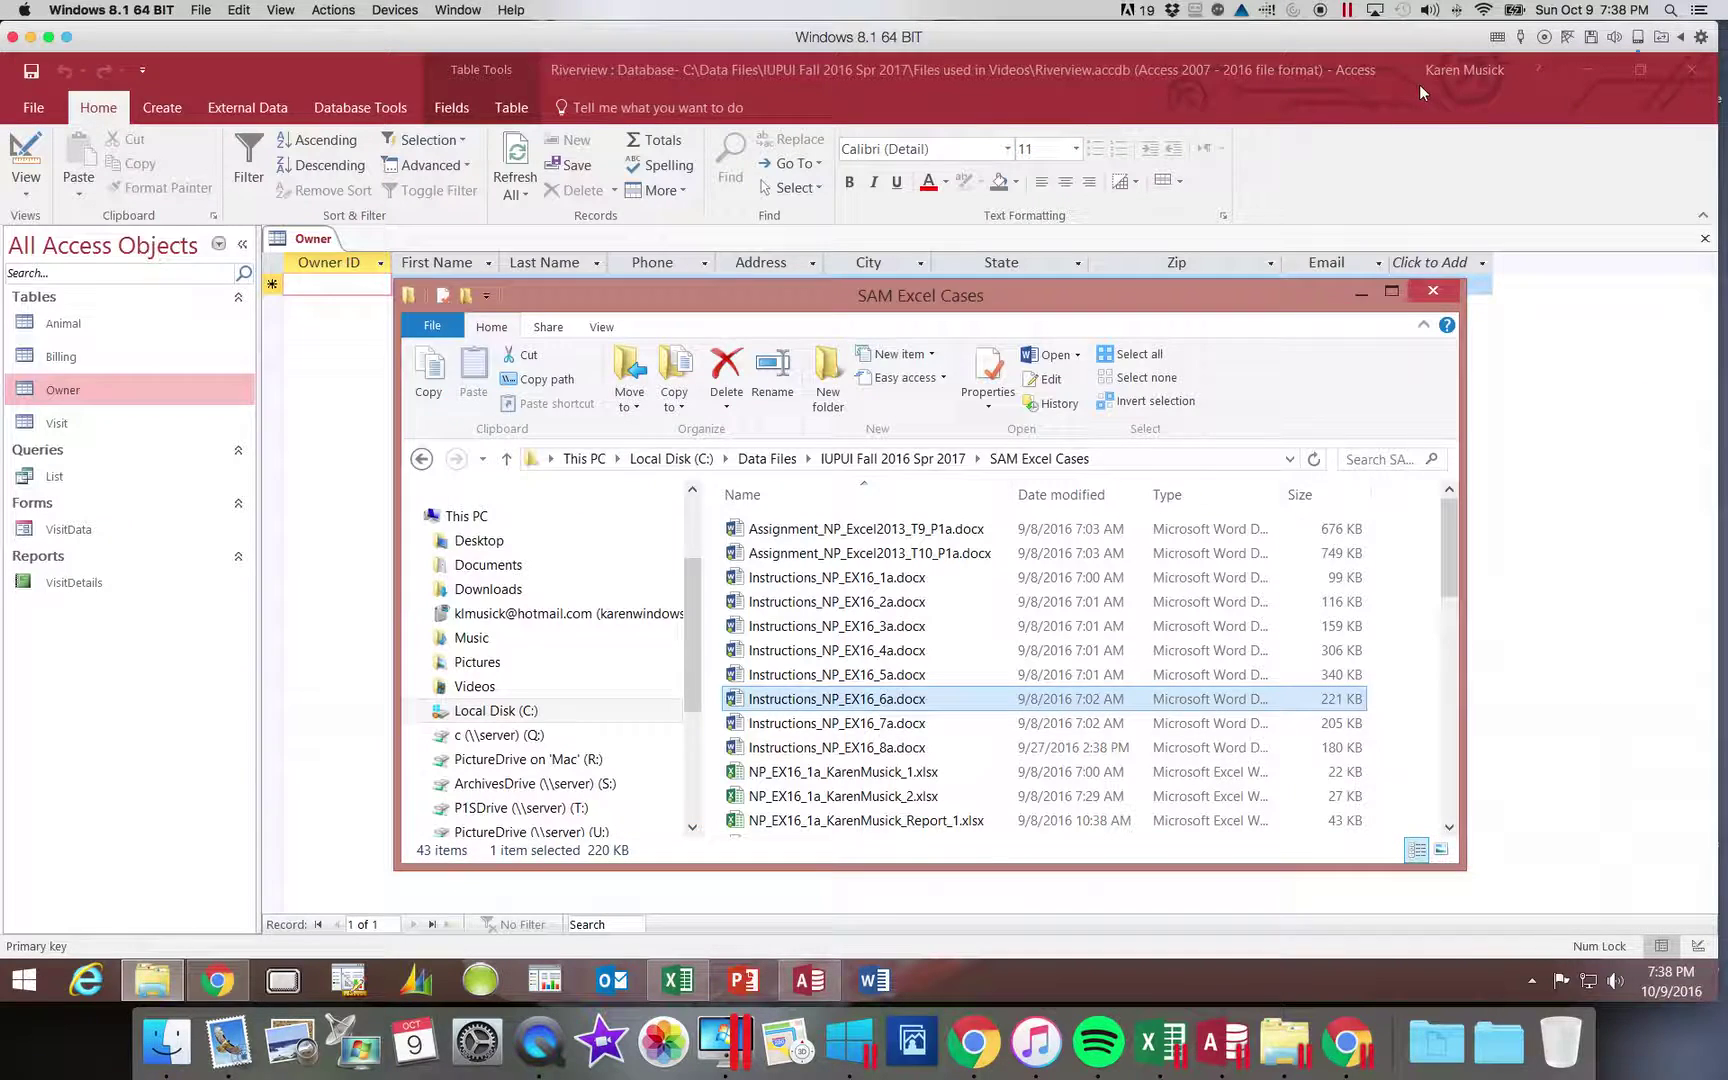
{"action": "left_click", "coordinate": [1433, 291]}
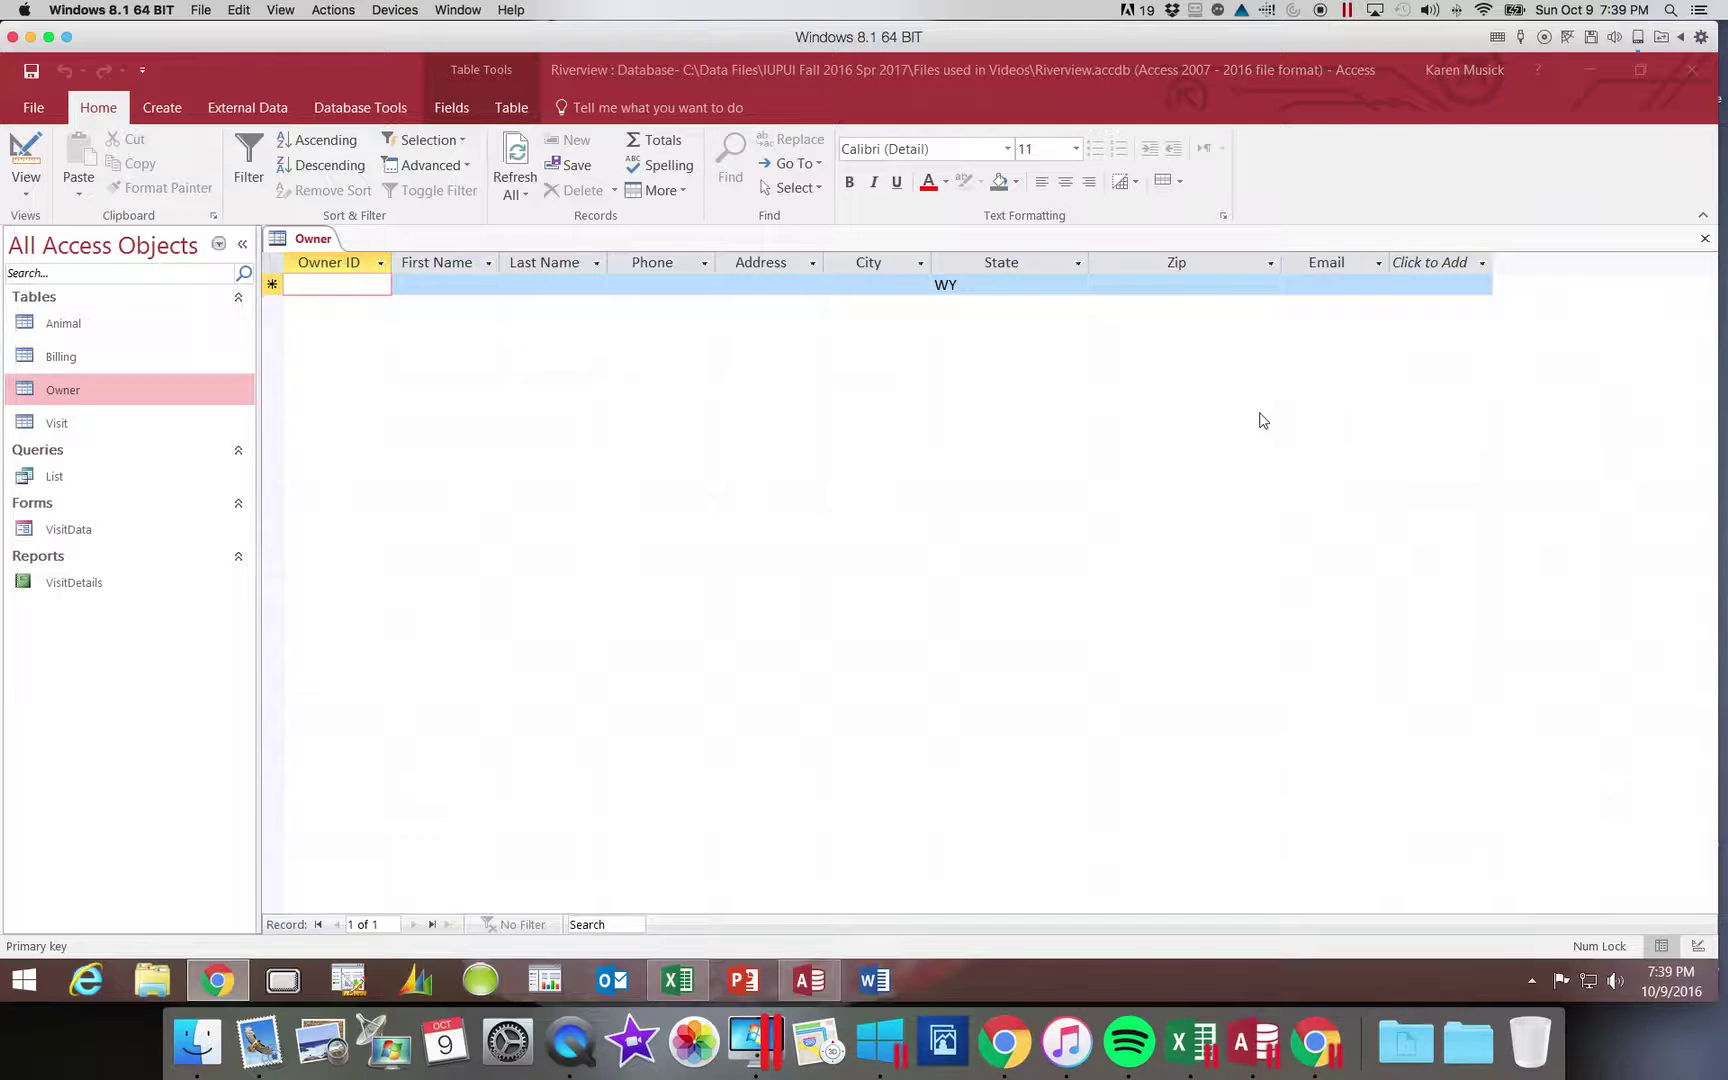
{"action": "left_click", "coordinate": [365, 297]}
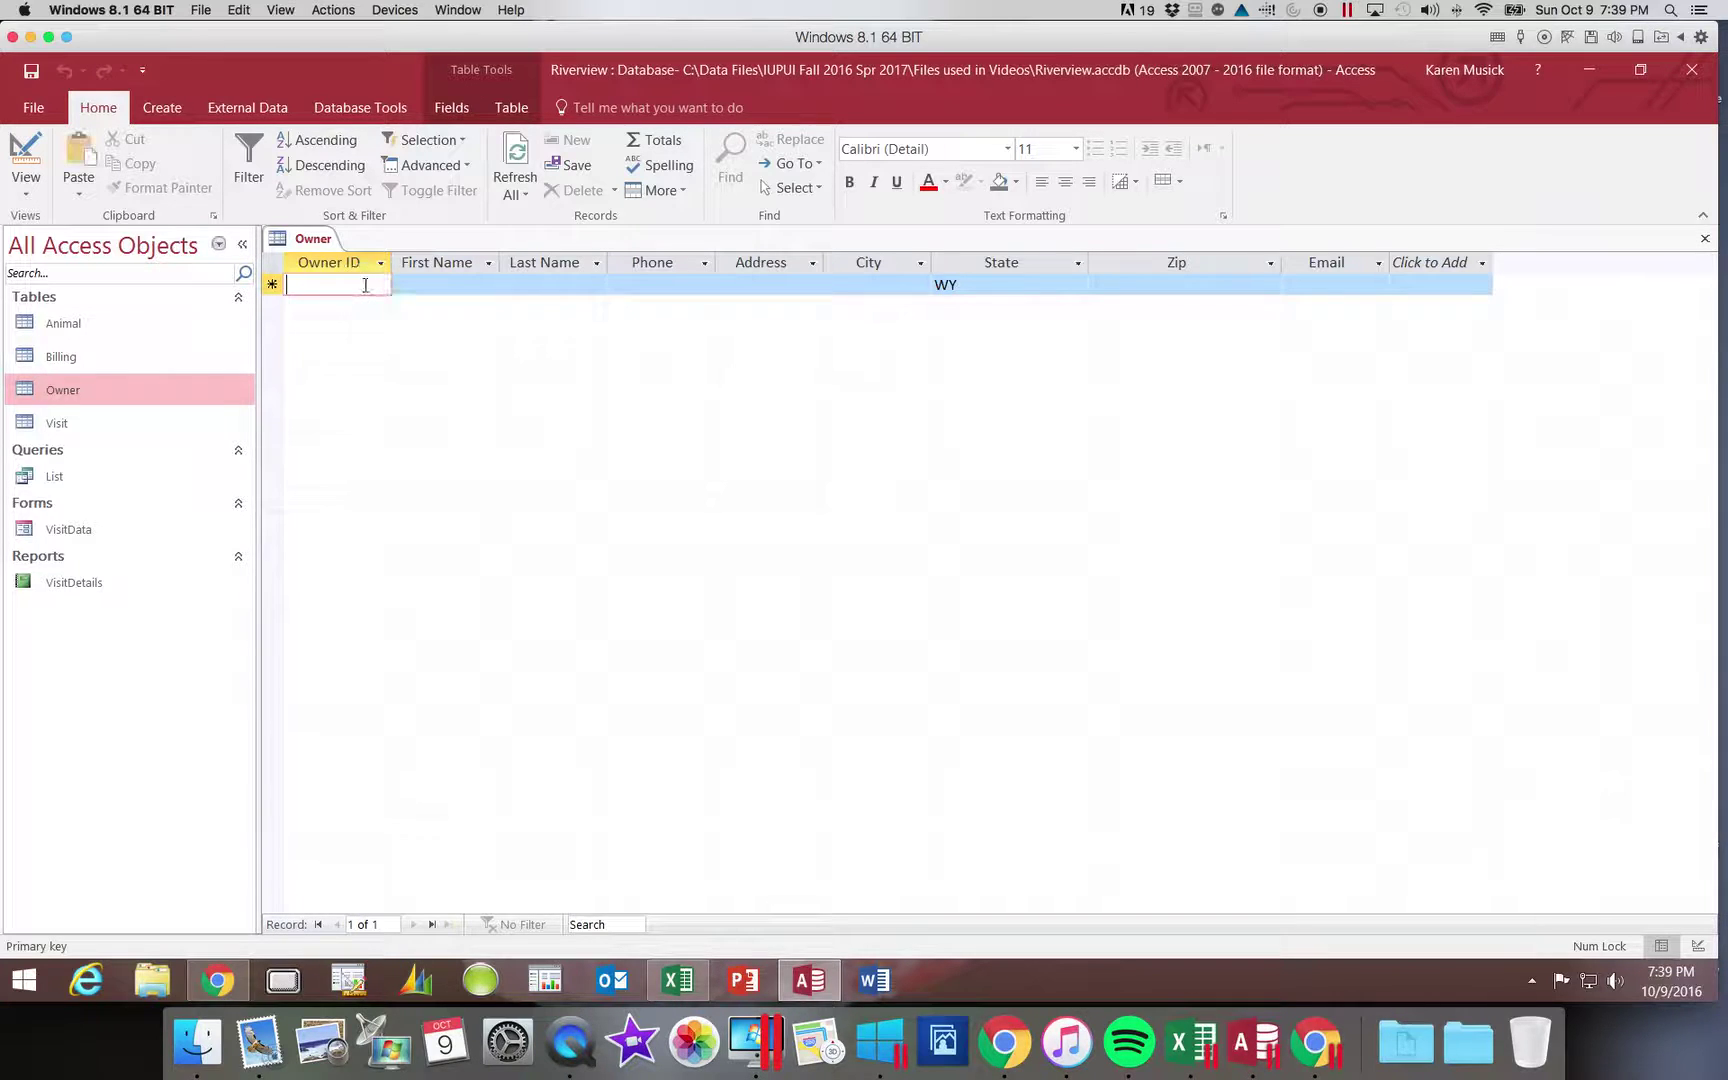
{"action": "left_click", "coordinate": [364, 285]}
- Enter the first owner's ID, first name, last name and phone number
{"action": "type", "text": "2310"}
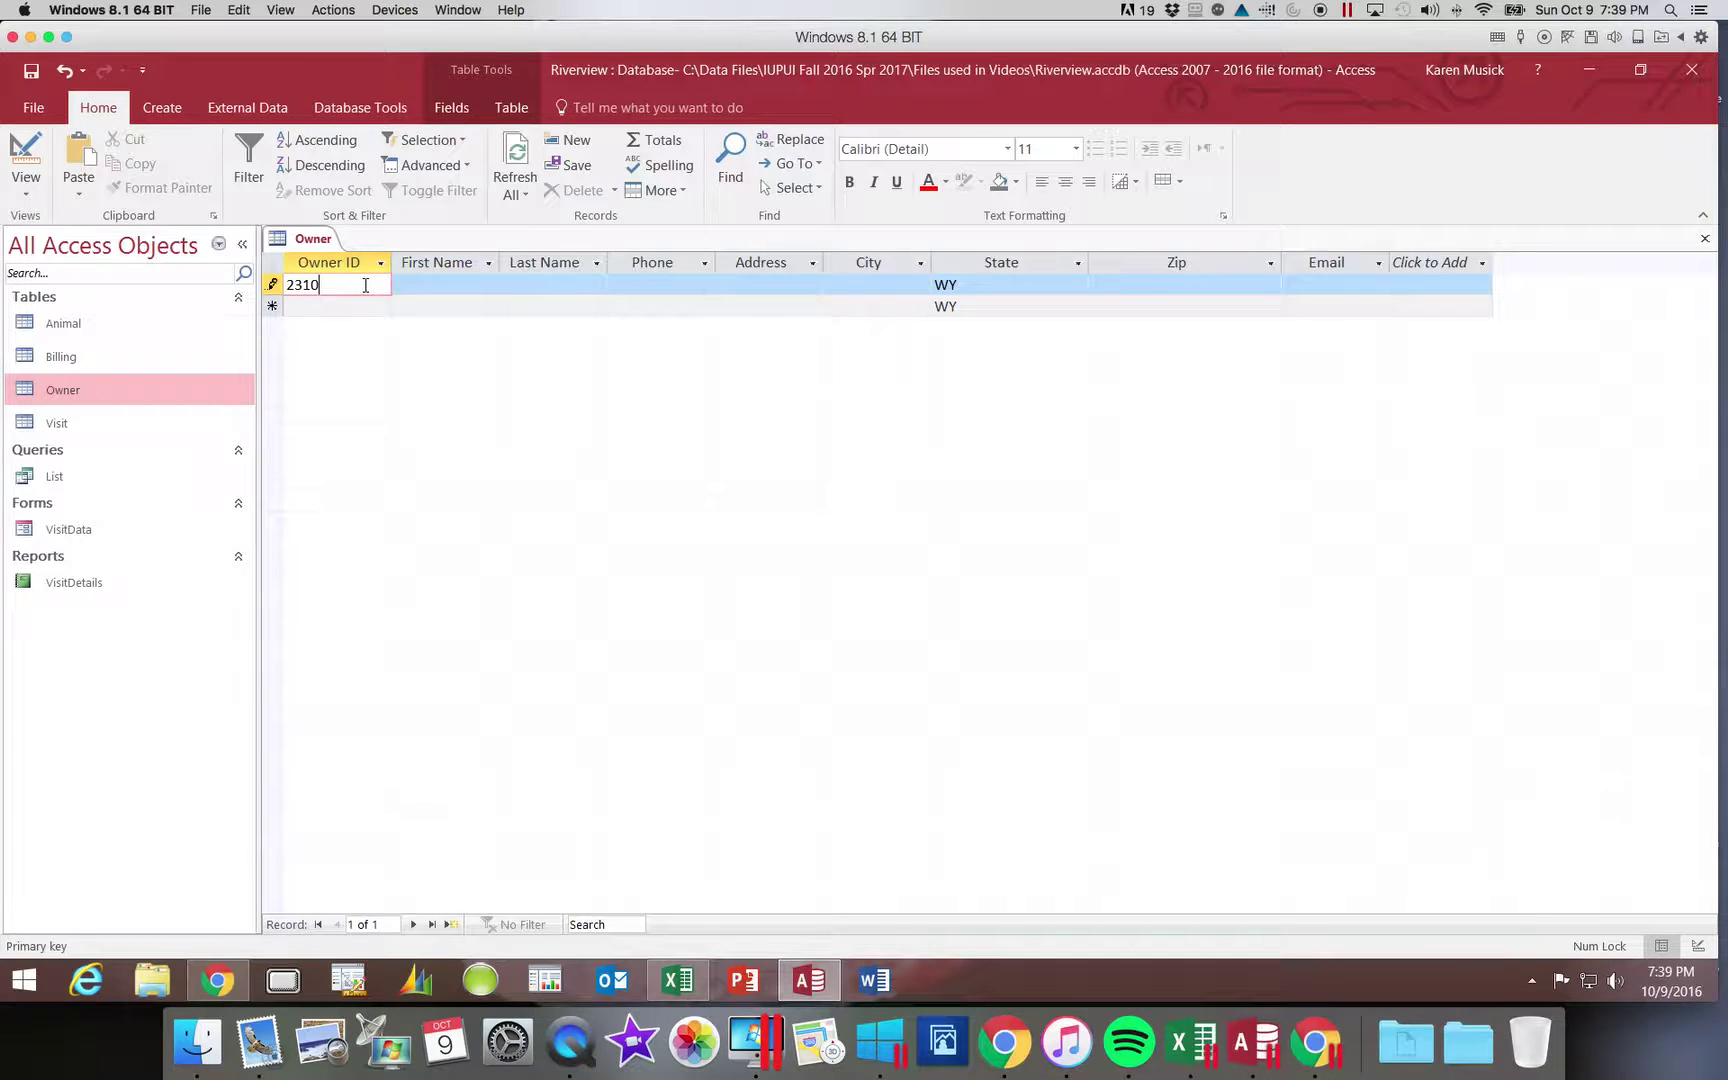
{"action": "key", "text": "Tab"}
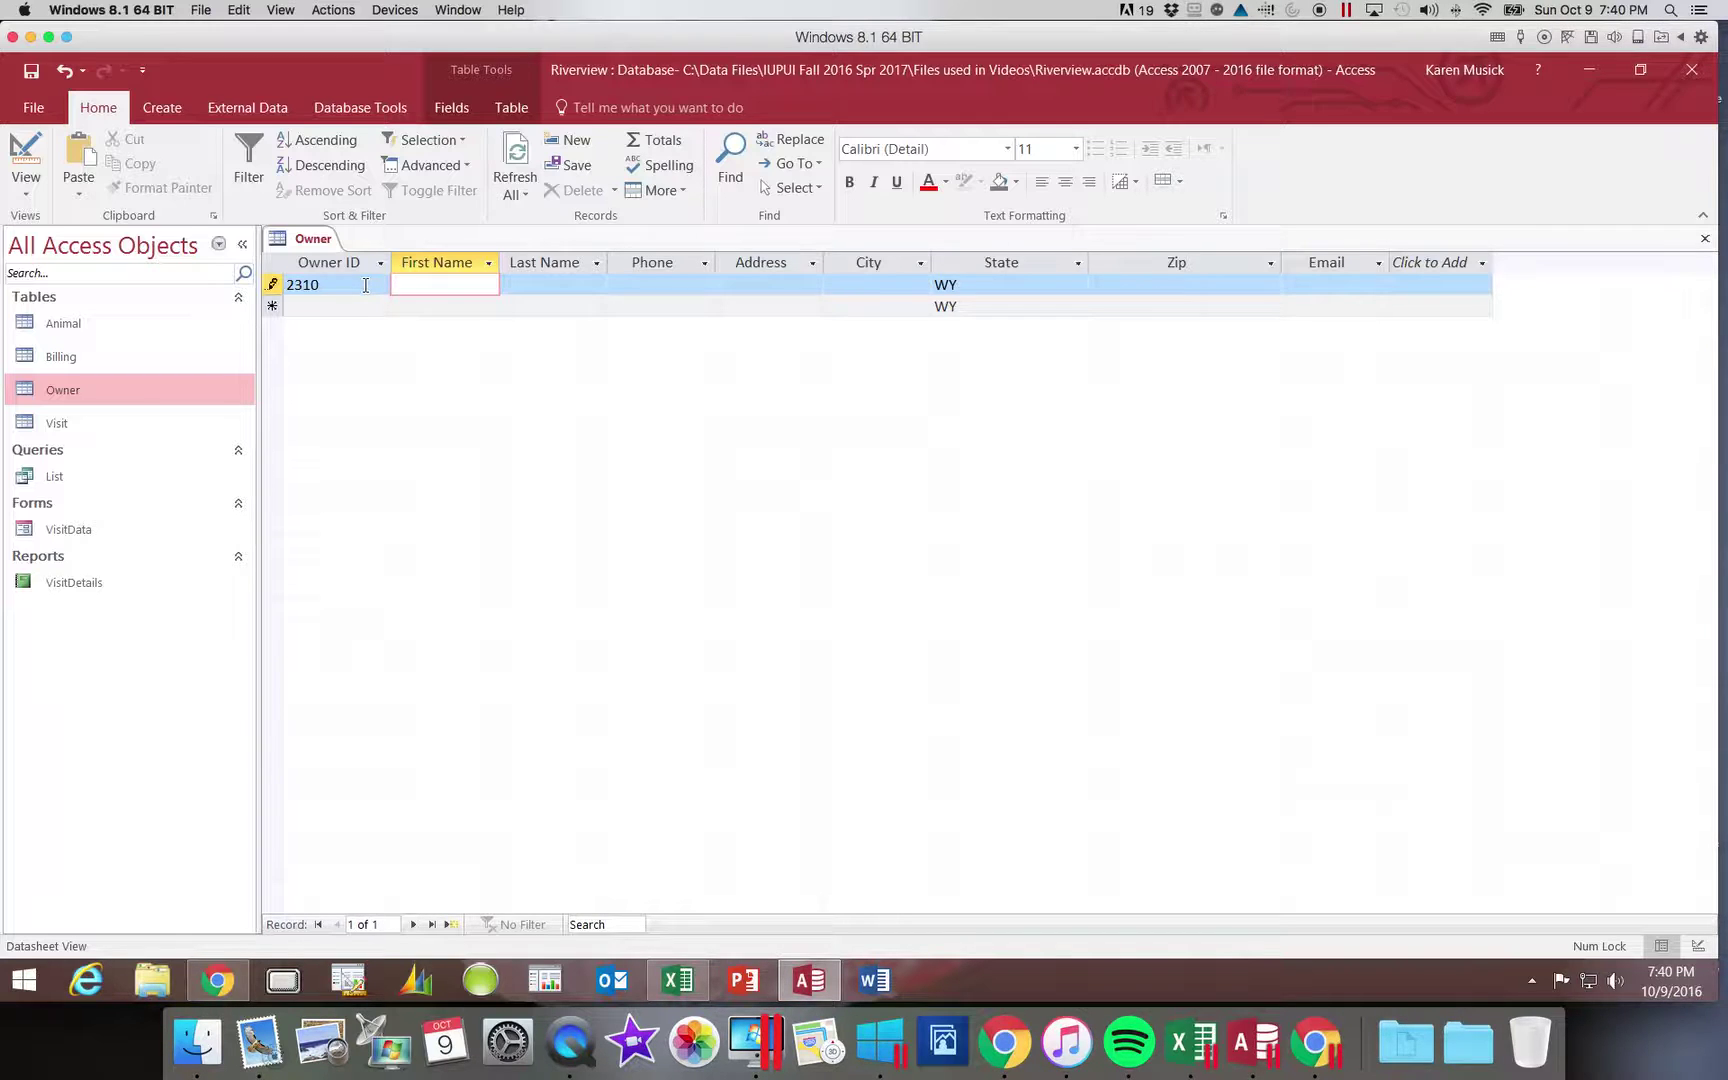
{"action": "key", "text": "Tab"}
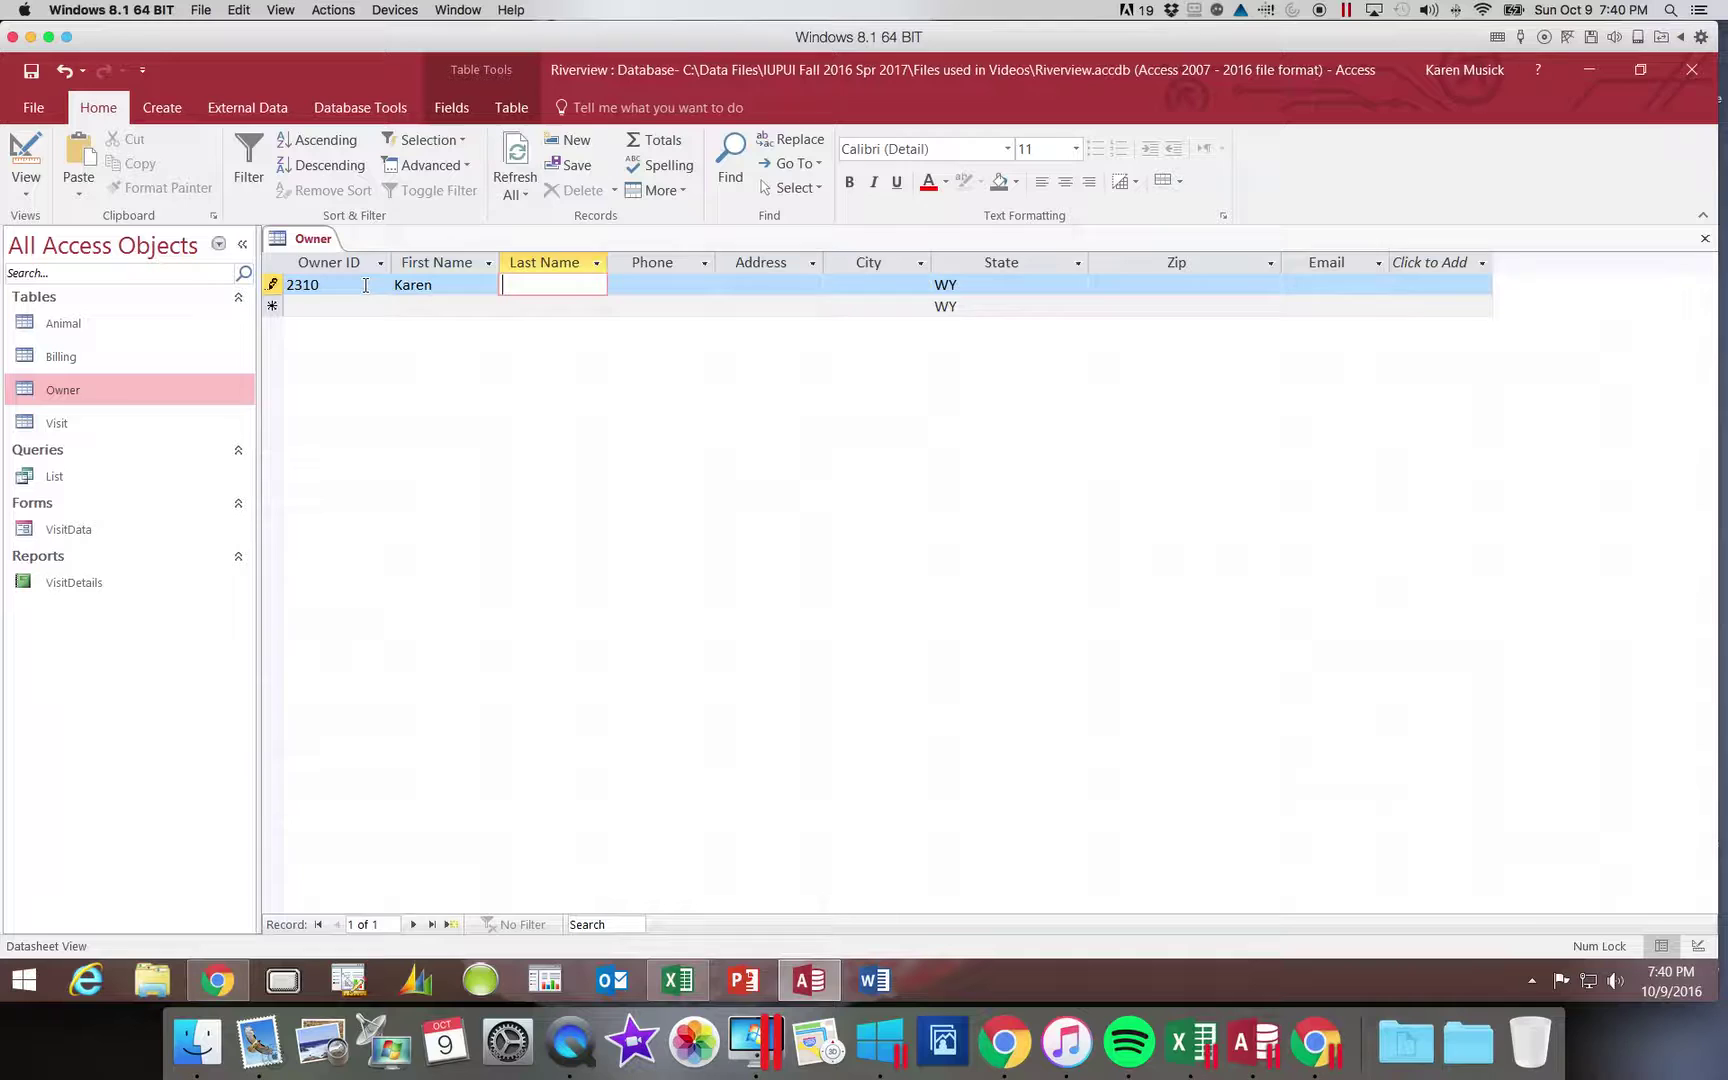
{"action": "key", "text": "Tab"}
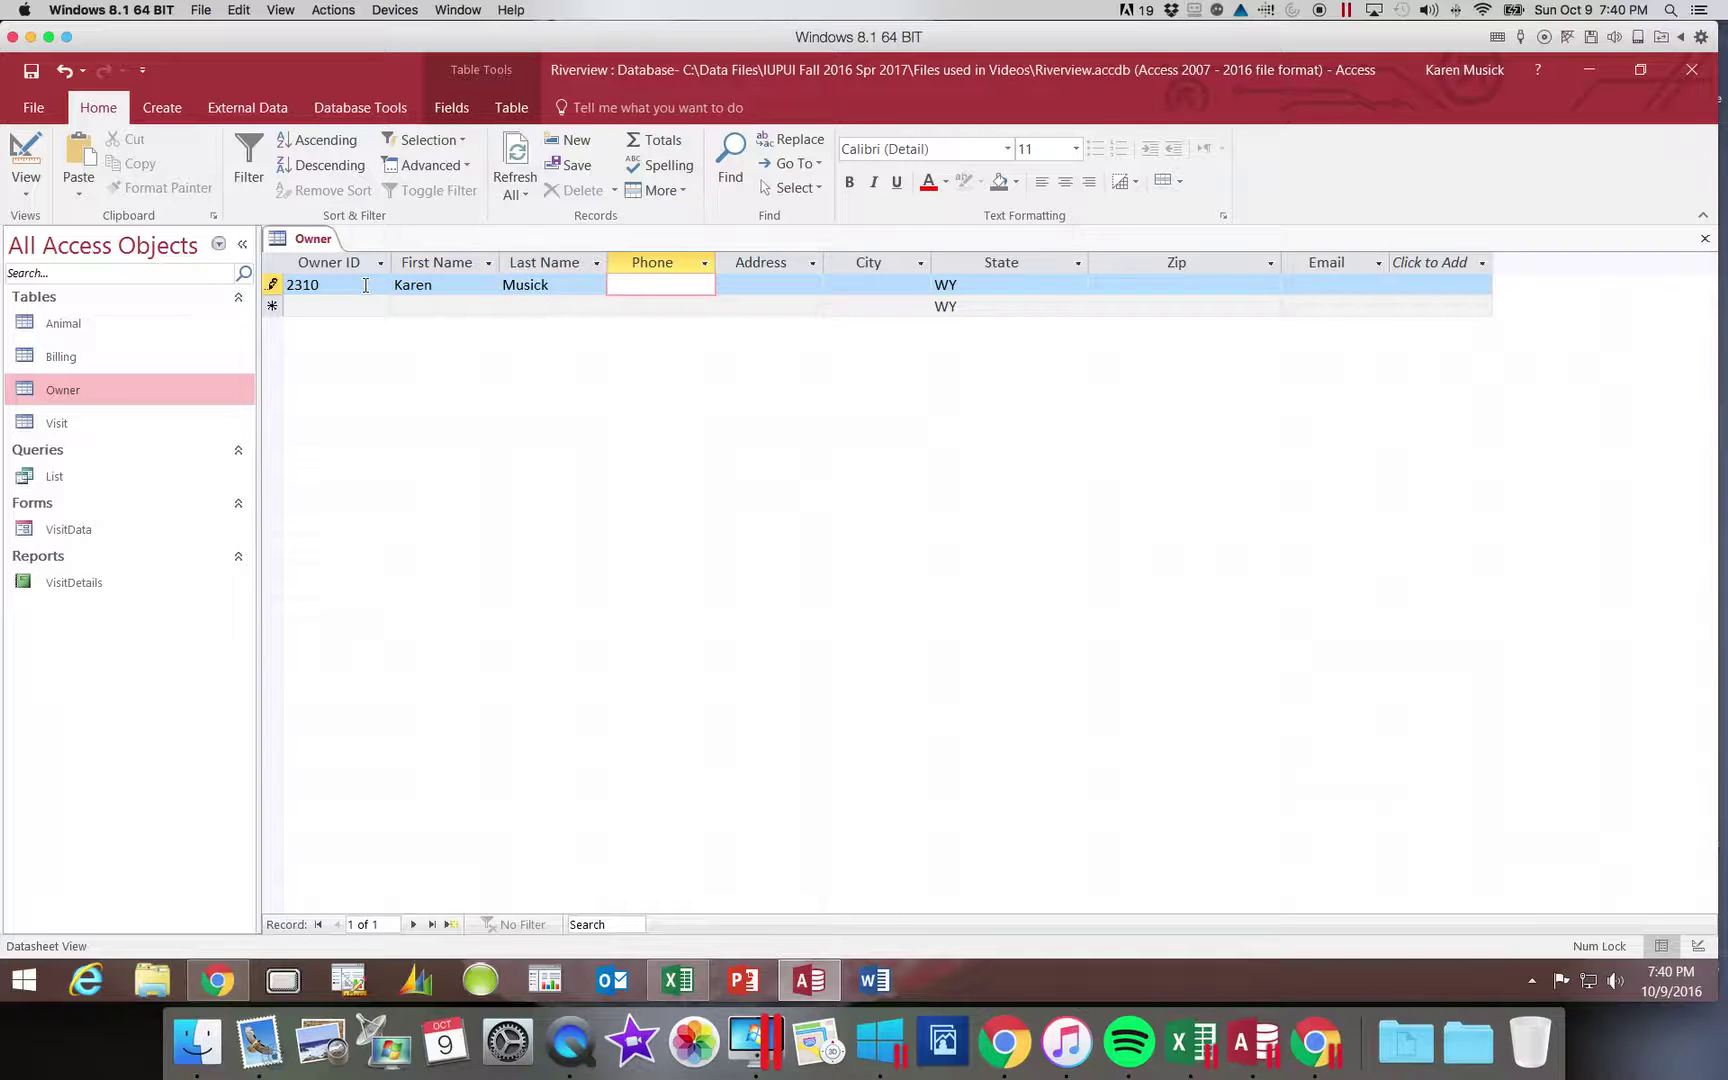
{"action": "key", "text": "Tab"}
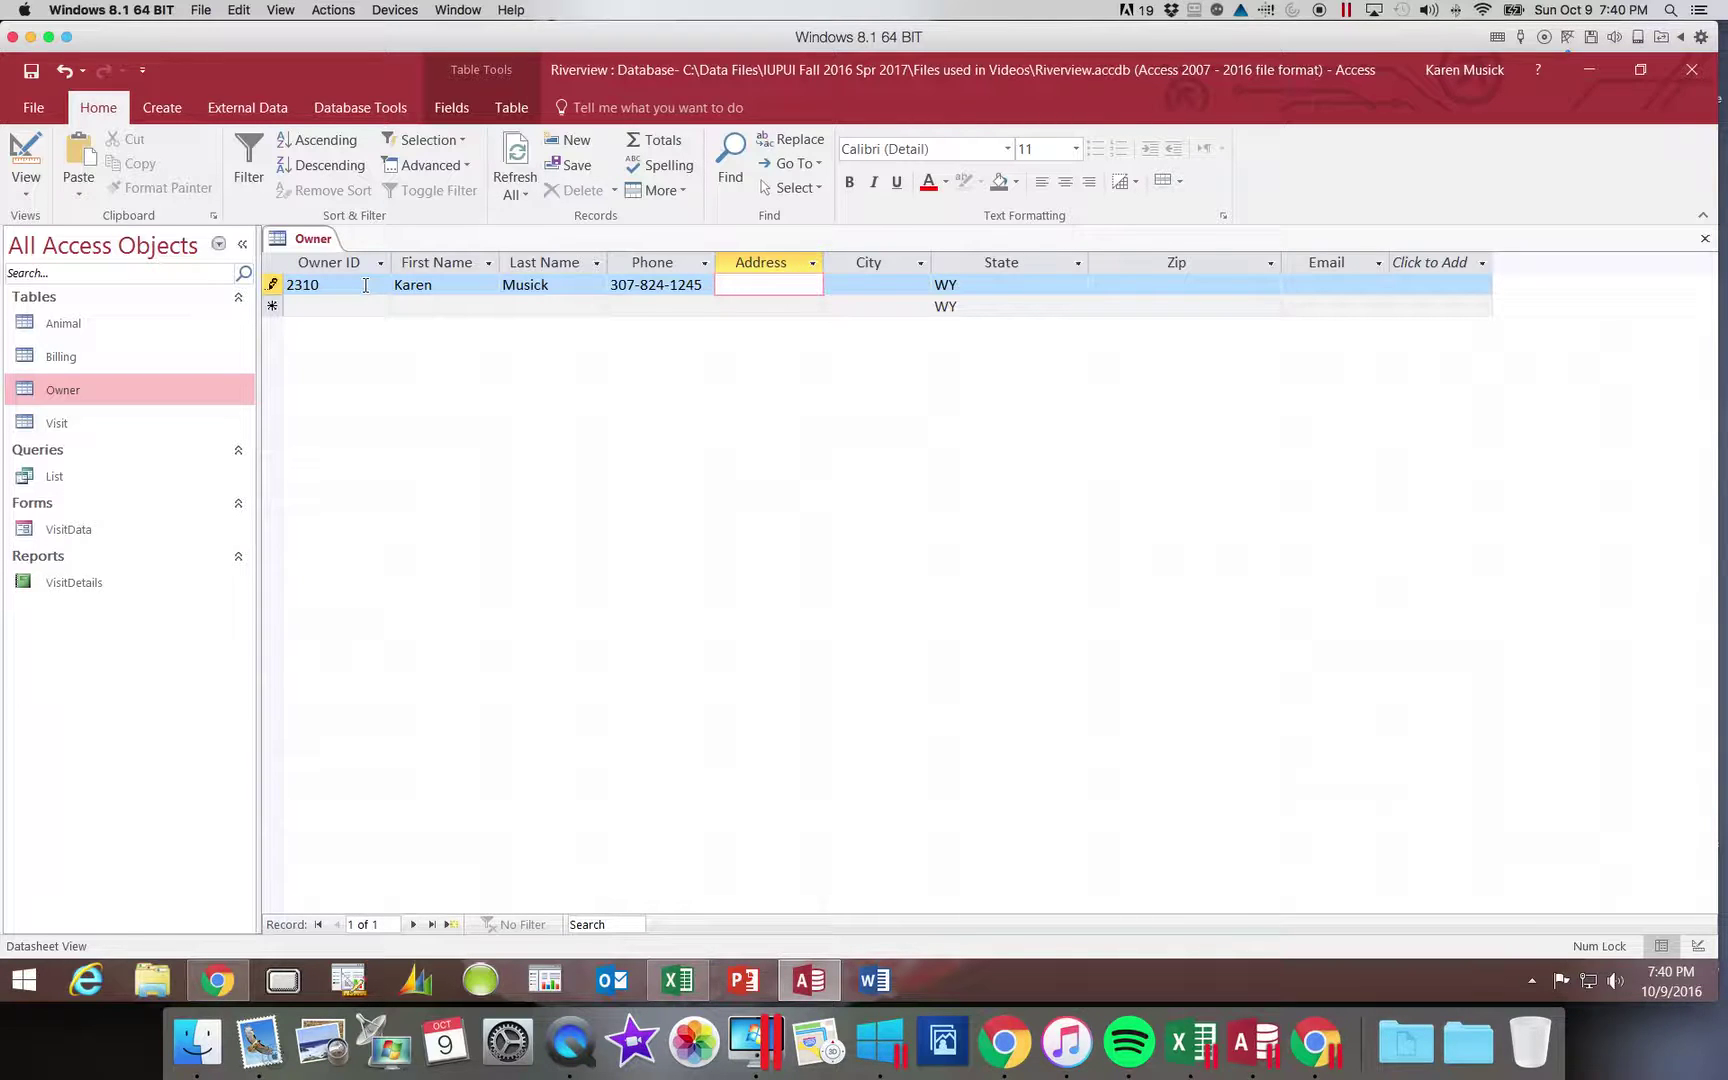
- Fill in the first owner's street address, city, zip and e-mail, keeping state WY, and save the record
{"action": "key", "text": "Tab"}
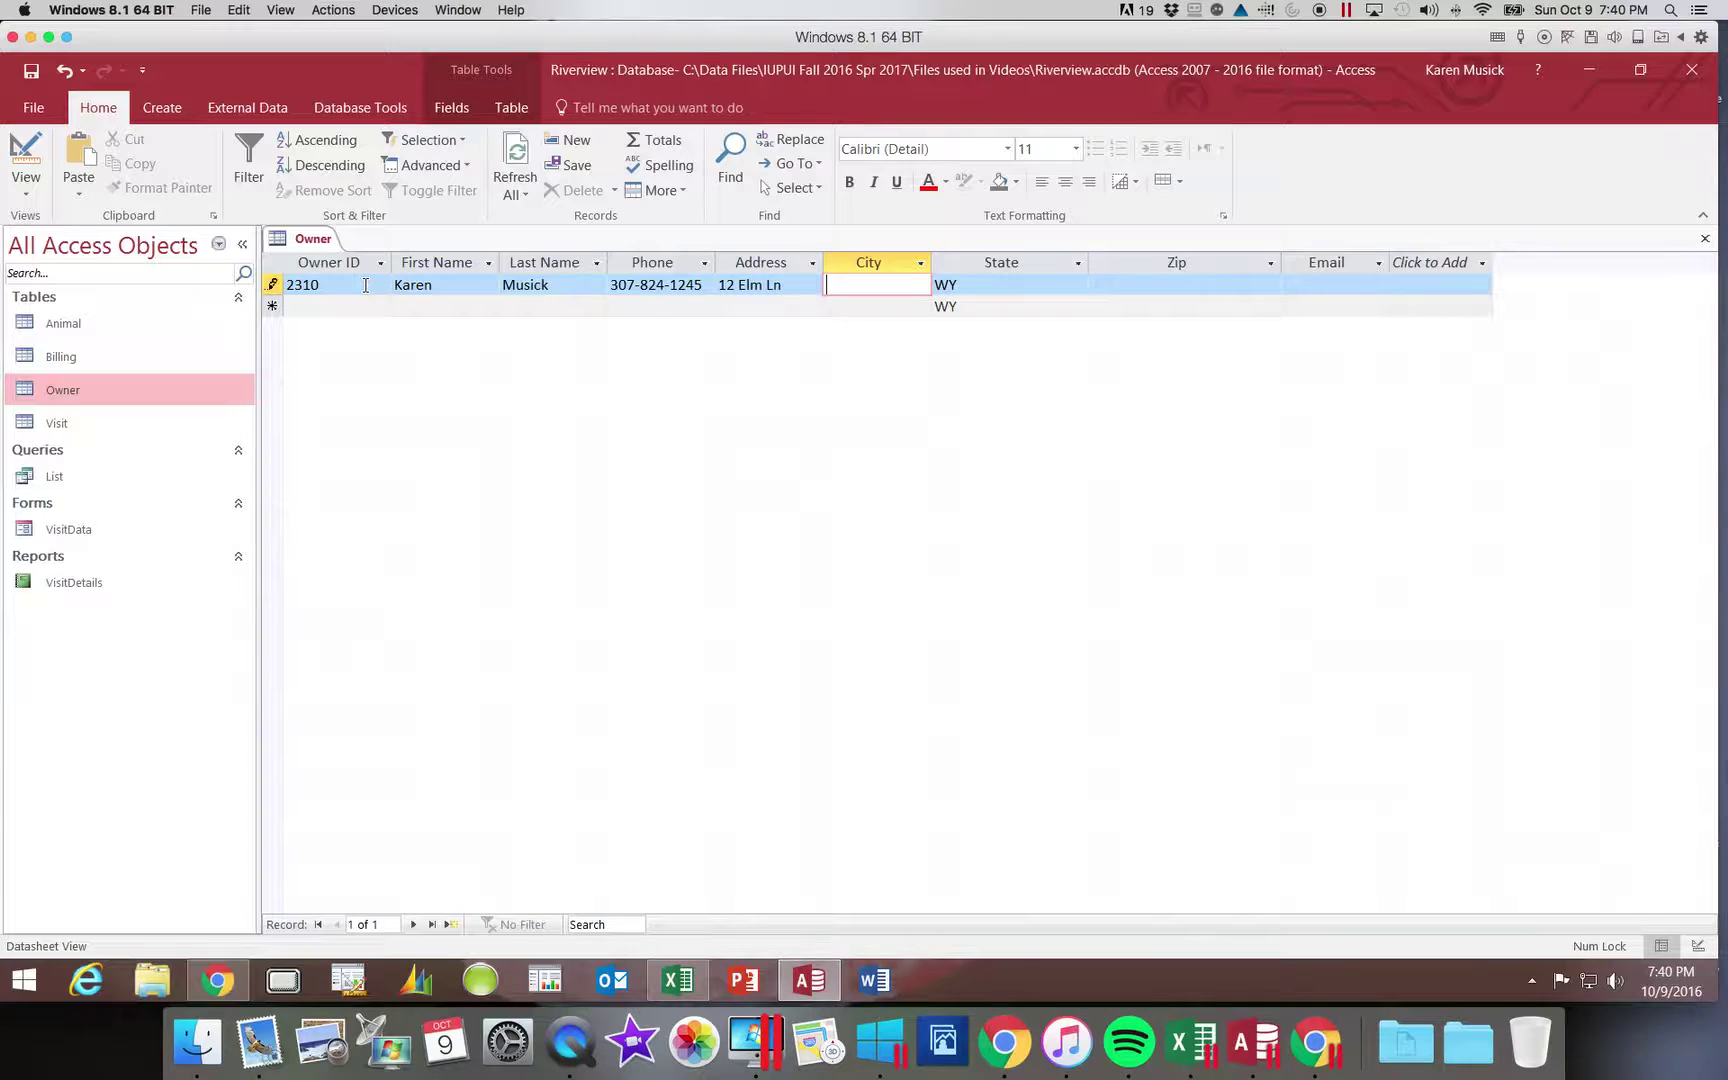
{"action": "type", "text": "Cody"}
{"action": "key", "text": "Tab"}
{"action": "key", "text": "Tab"}
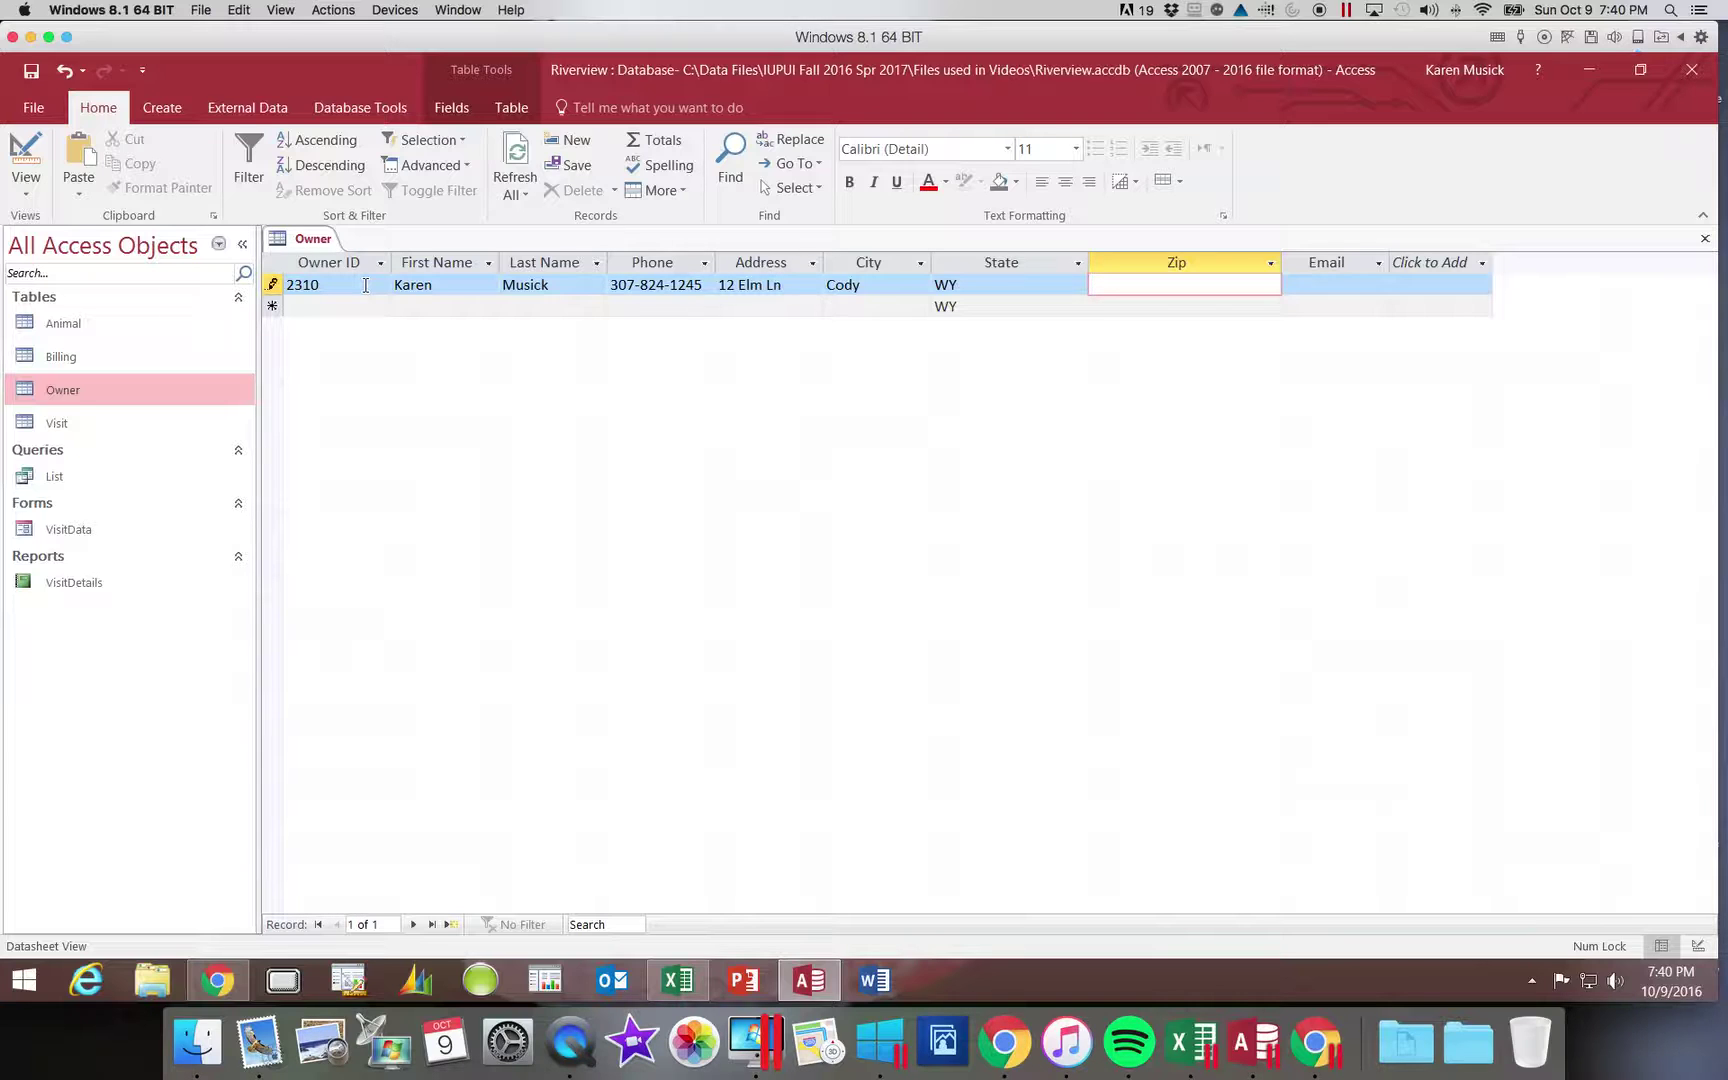
{"action": "type", "text": "82414"}
{"action": "key", "text": "Tab"}
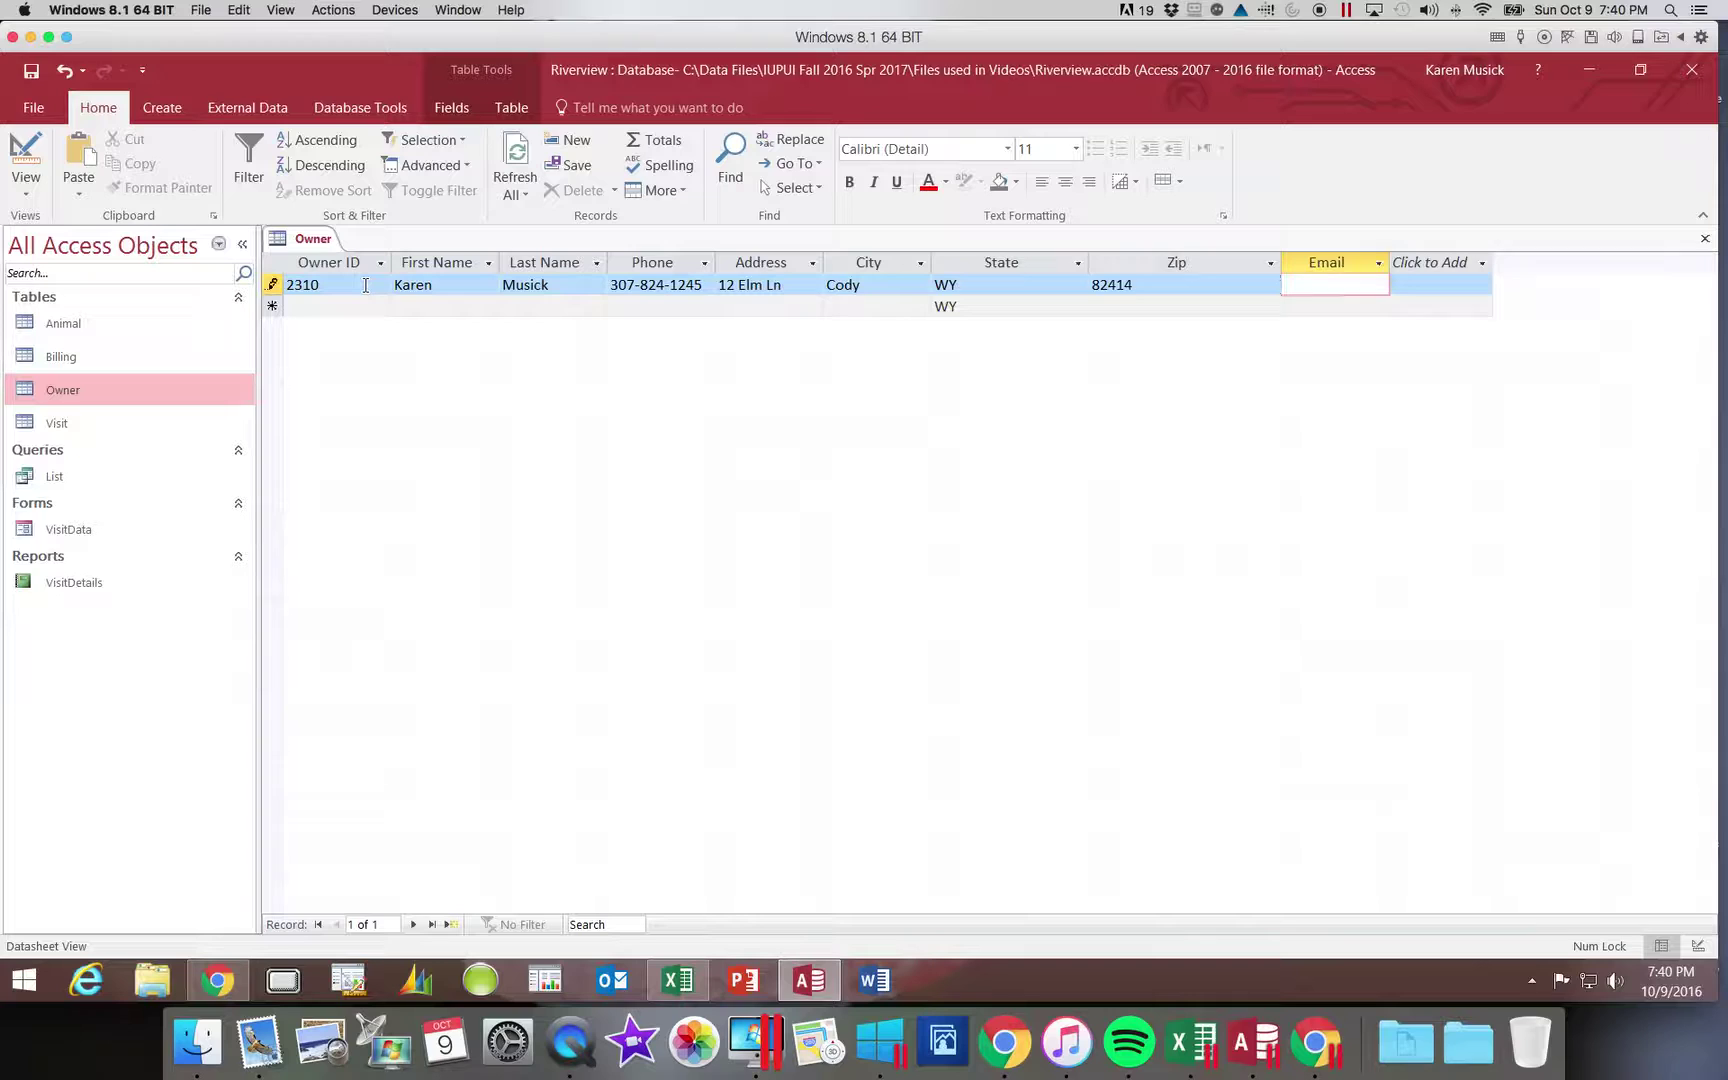
{"action": "type", "text": "stud"}
{"action": "type", "text": "ent"}
{"action": "type", "text": "@e"}
{"action": "type", "text": "xample.co"}
{"action": "type", "text": "m"}
{"action": "key", "text": "Tab"}
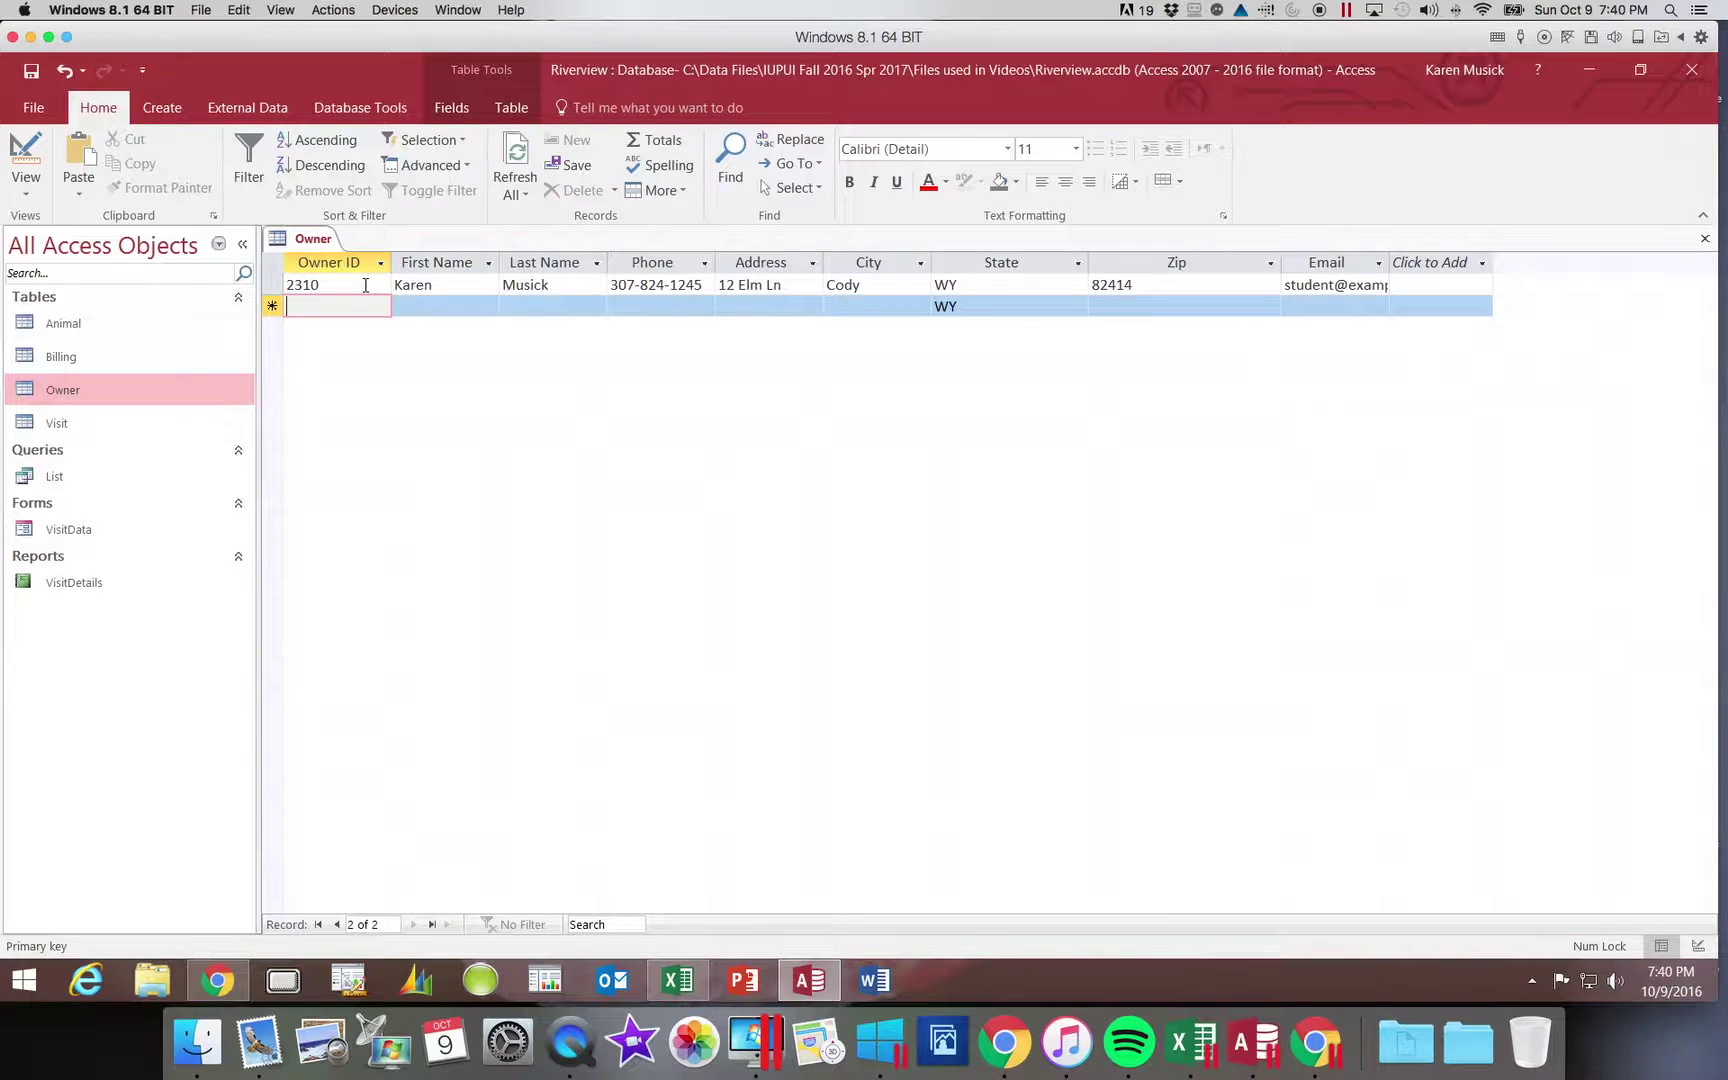
- Enter the second owner's ID, first name (fixing a capitalization typo), last name and phone number
{"action": "type", "text": "2314"}
{"action": "key", "text": "Tab"}
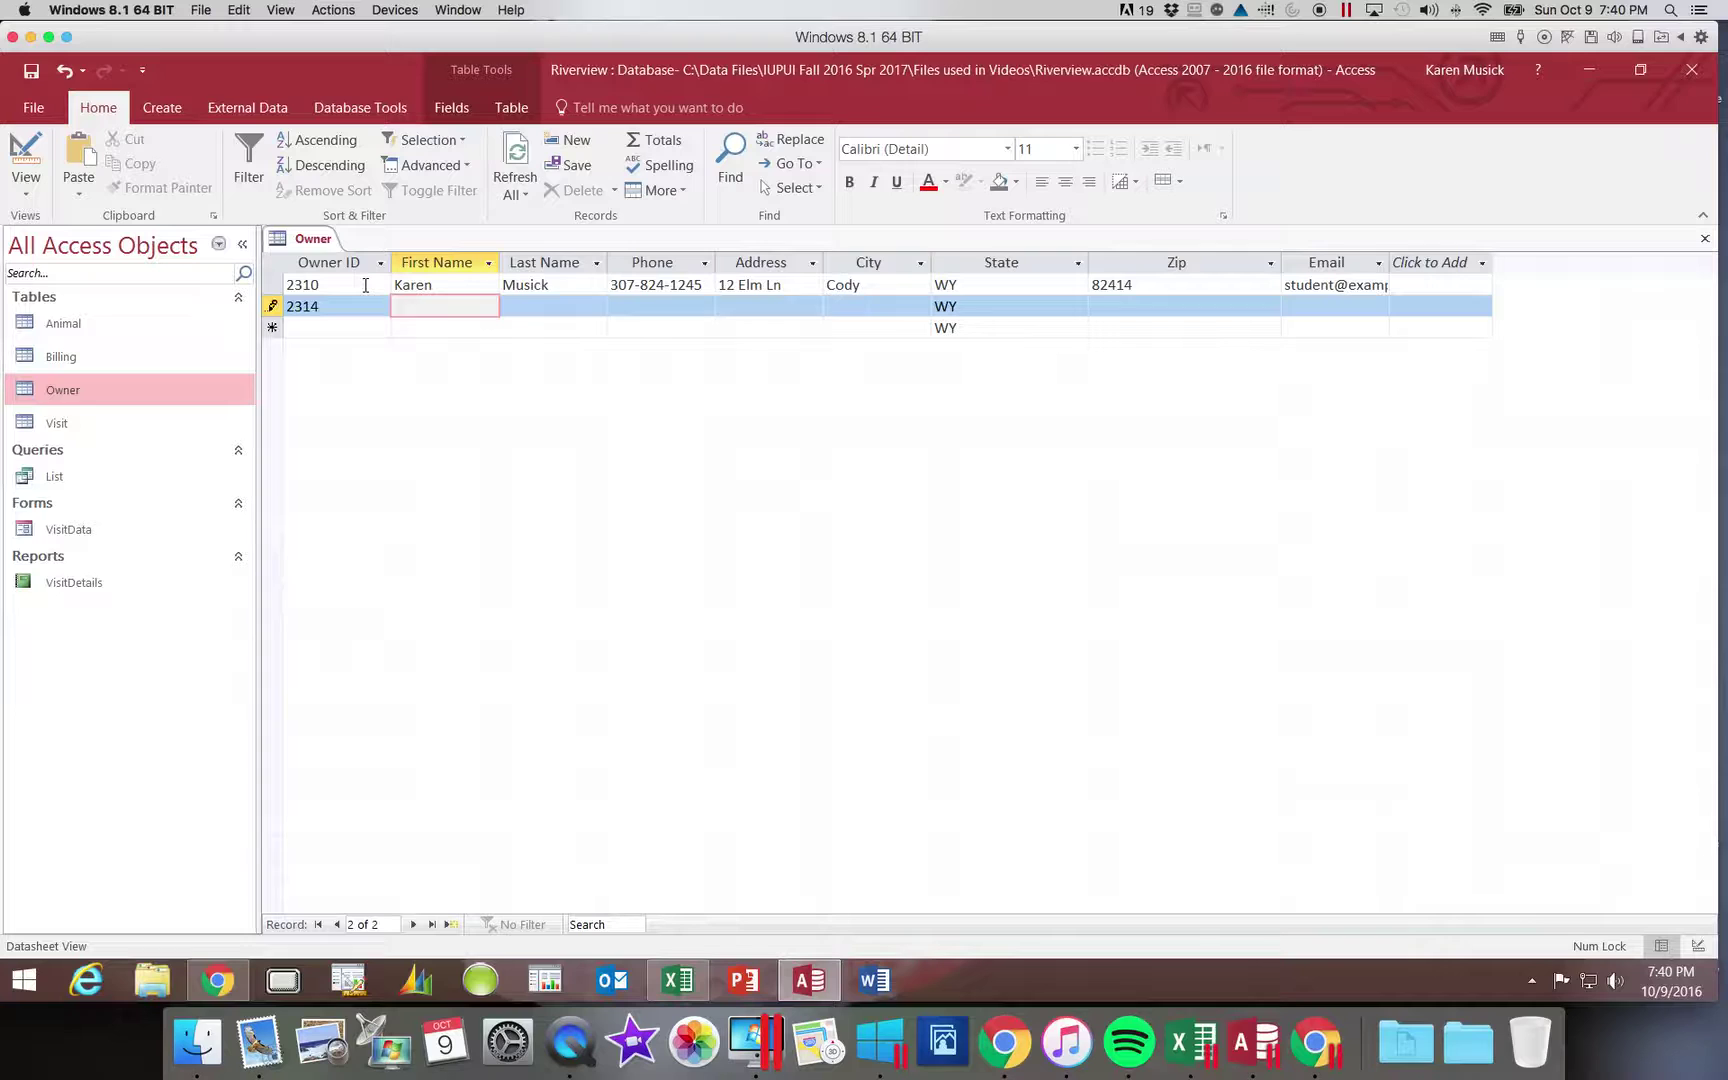
{"action": "type", "text": "SAlly"}
{"action": "key", "text": "BackSpace"}
{"action": "key", "text": "BackSpace"}
{"action": "key", "text": "BackSpace"}
{"action": "key", "text": "BackSpace"}
{"action": "key", "text": "Tab"}
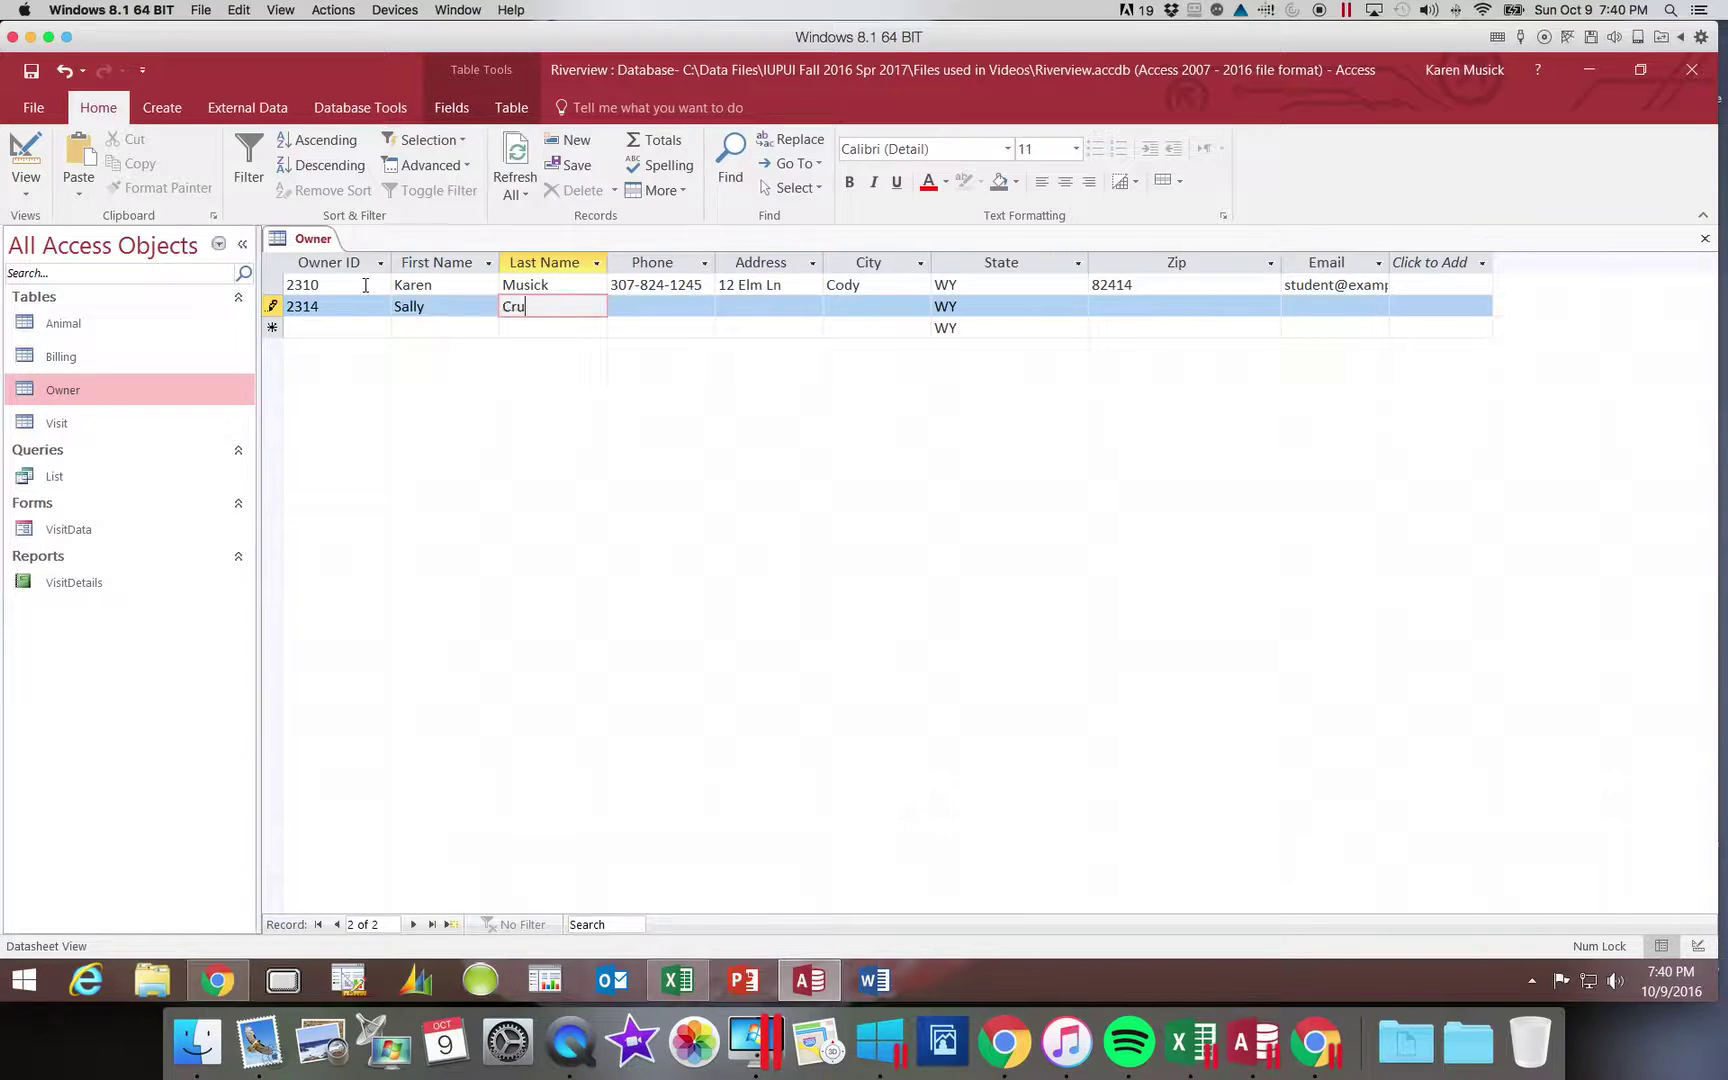
{"action": "key", "text": "Tab"}
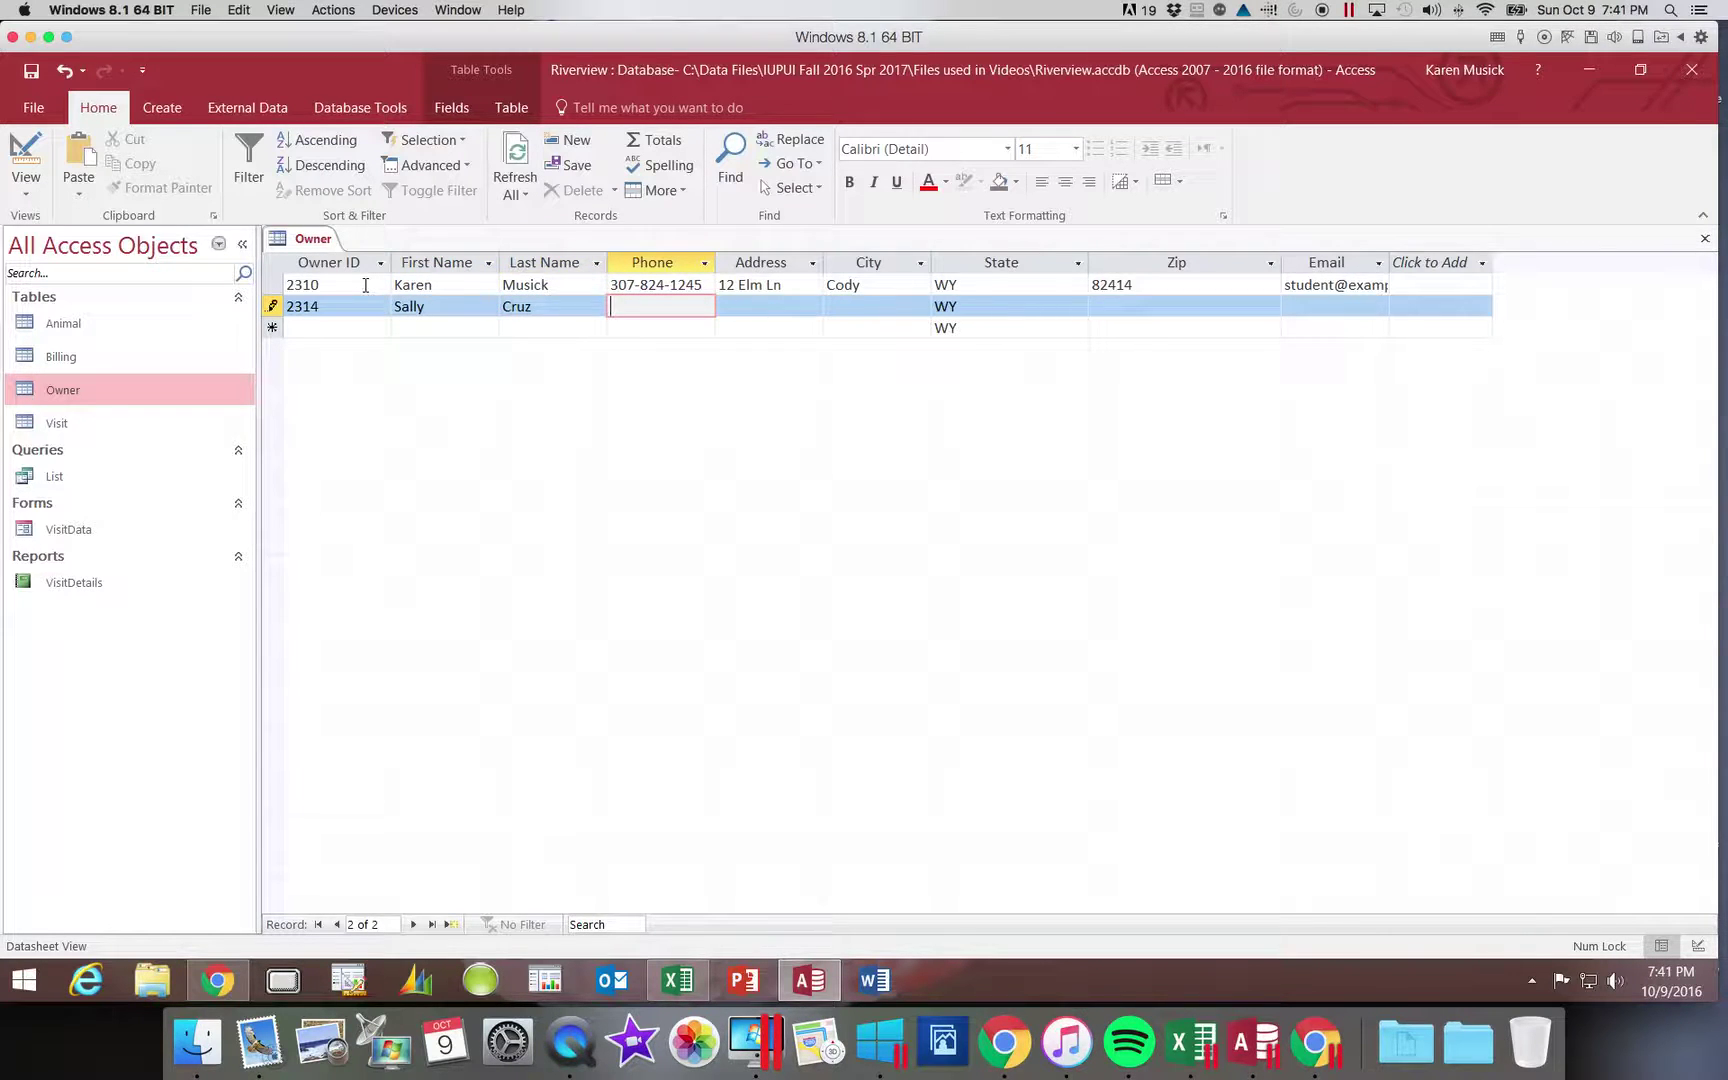
{"action": "key", "text": "Tab"}
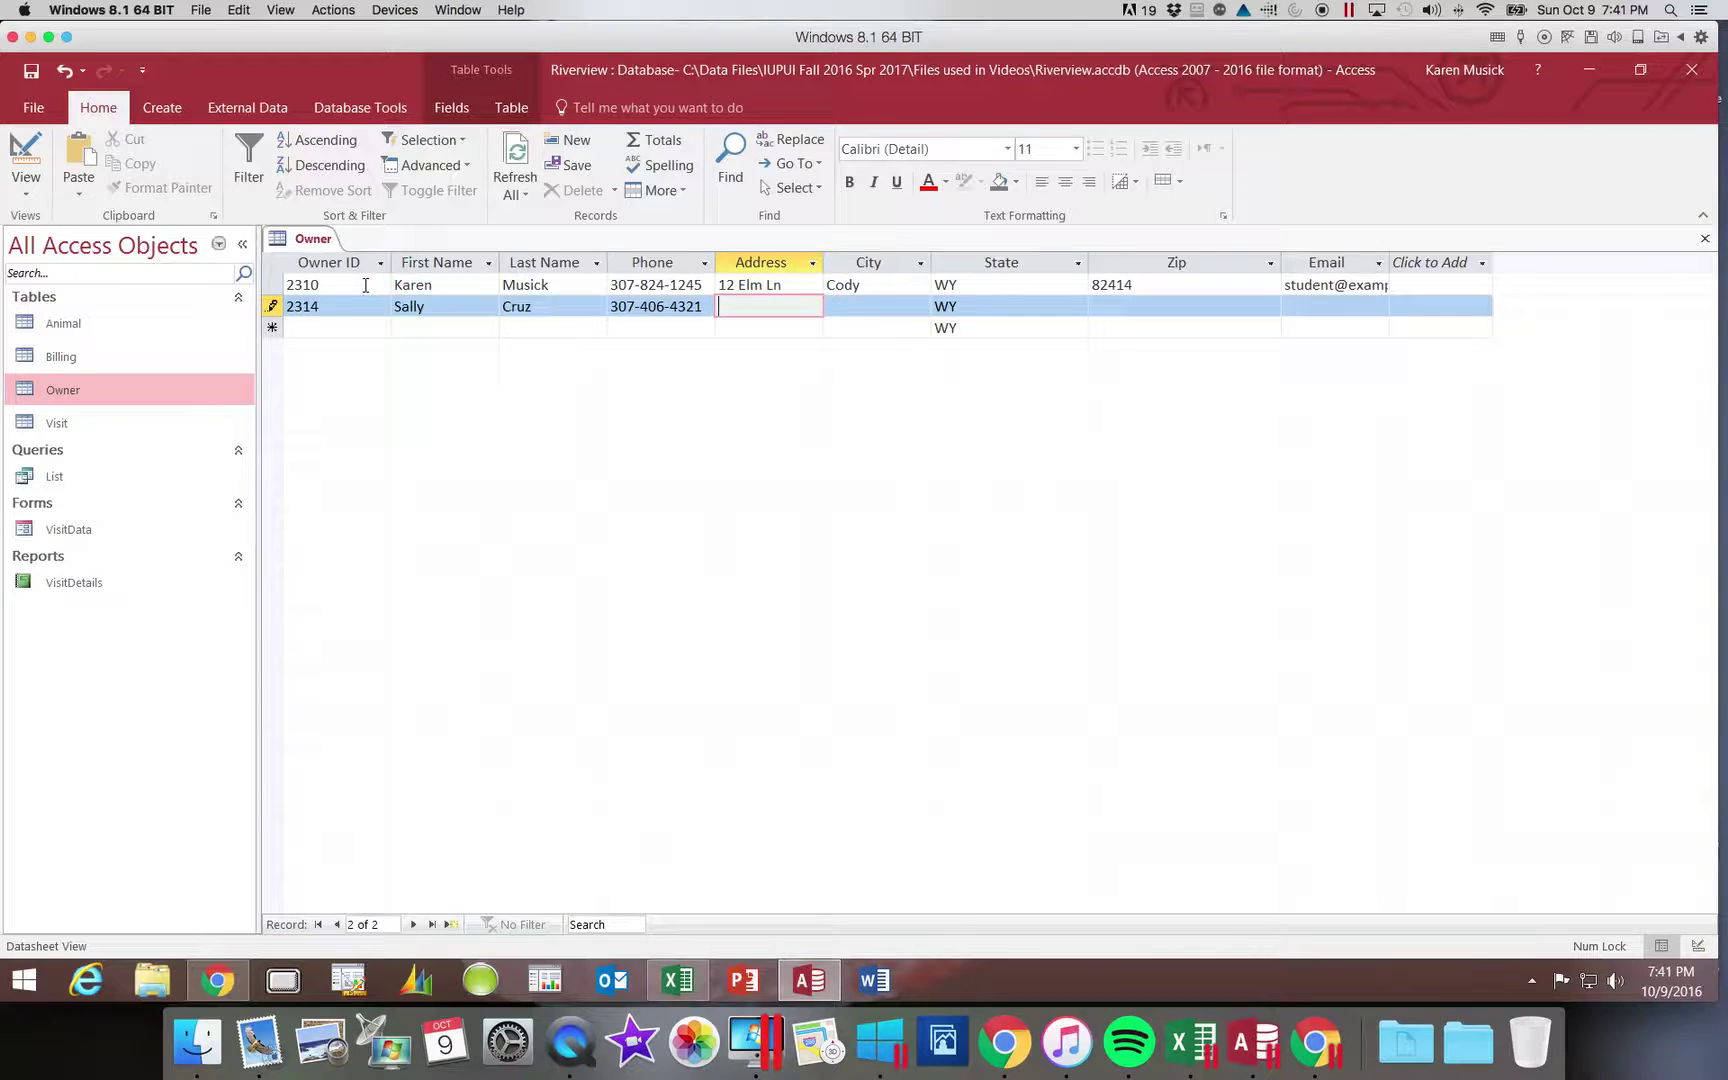
- Fill in the second owner's street address, city, zip and e-mail, keeping state WY, and save the record
{"action": "key", "text": "Tab"}
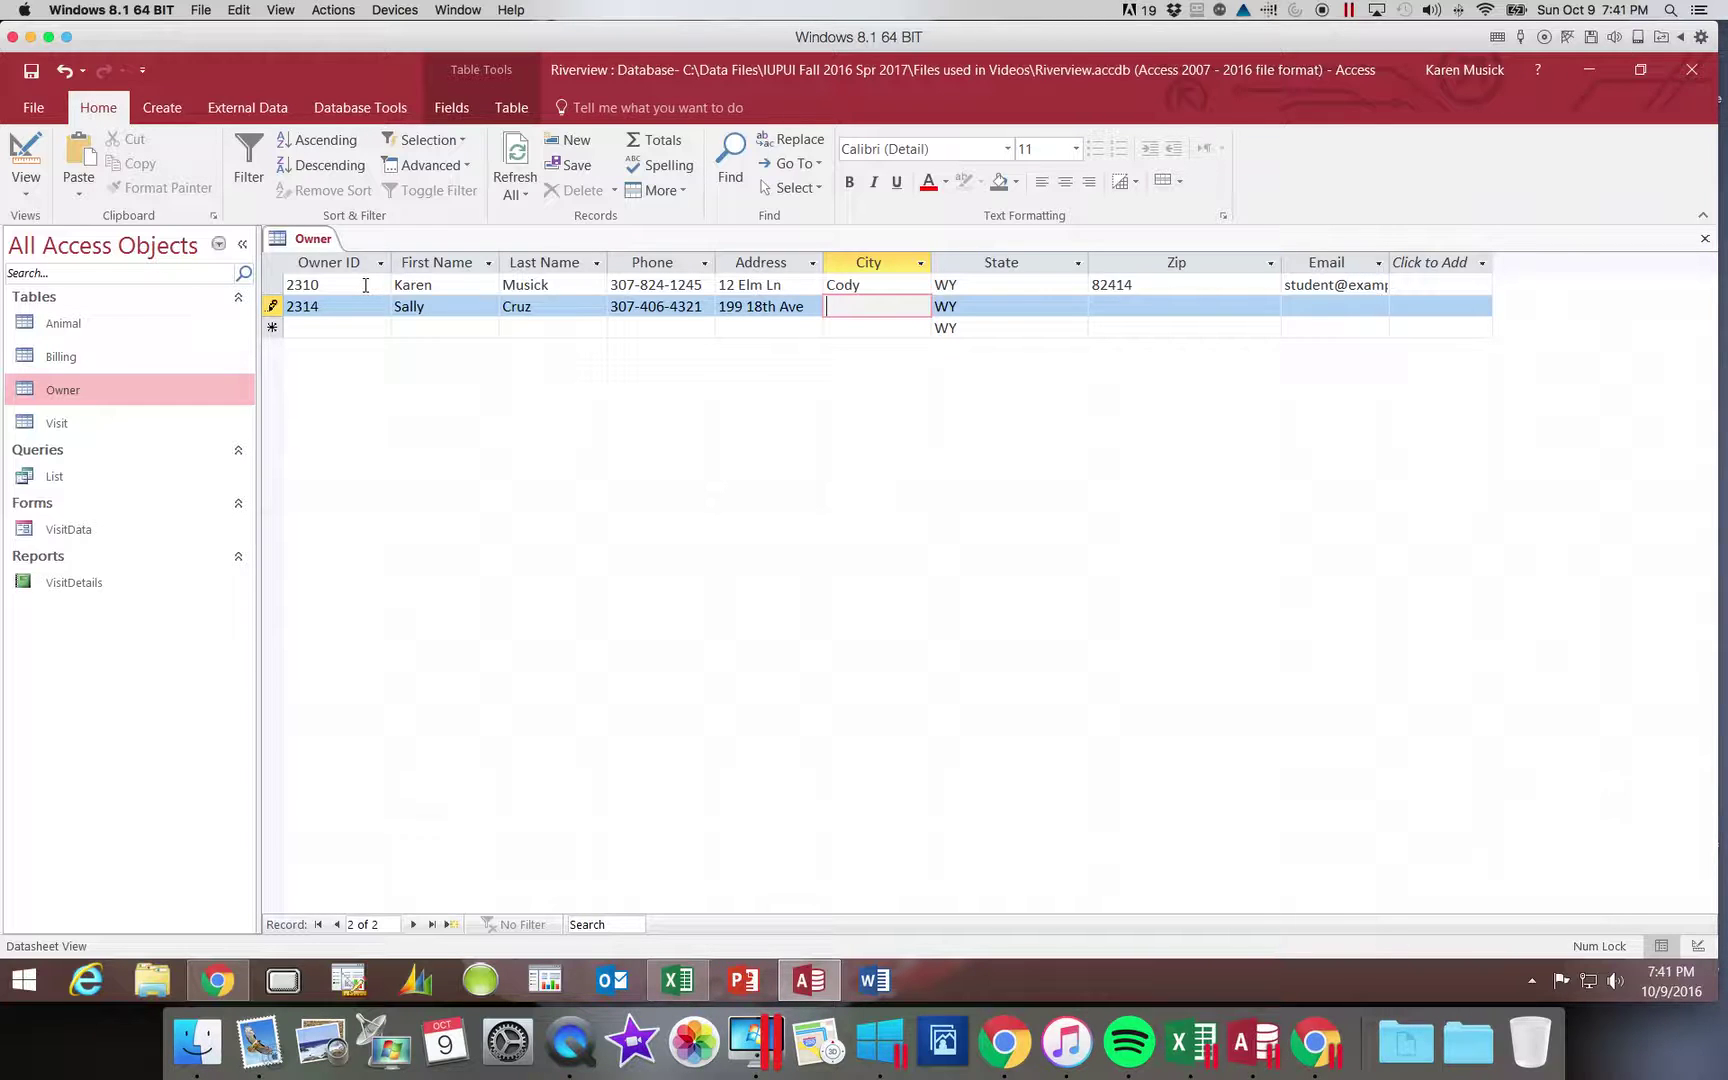
{"action": "type", "text": "Ralston"}
{"action": "key", "text": "Tab"}
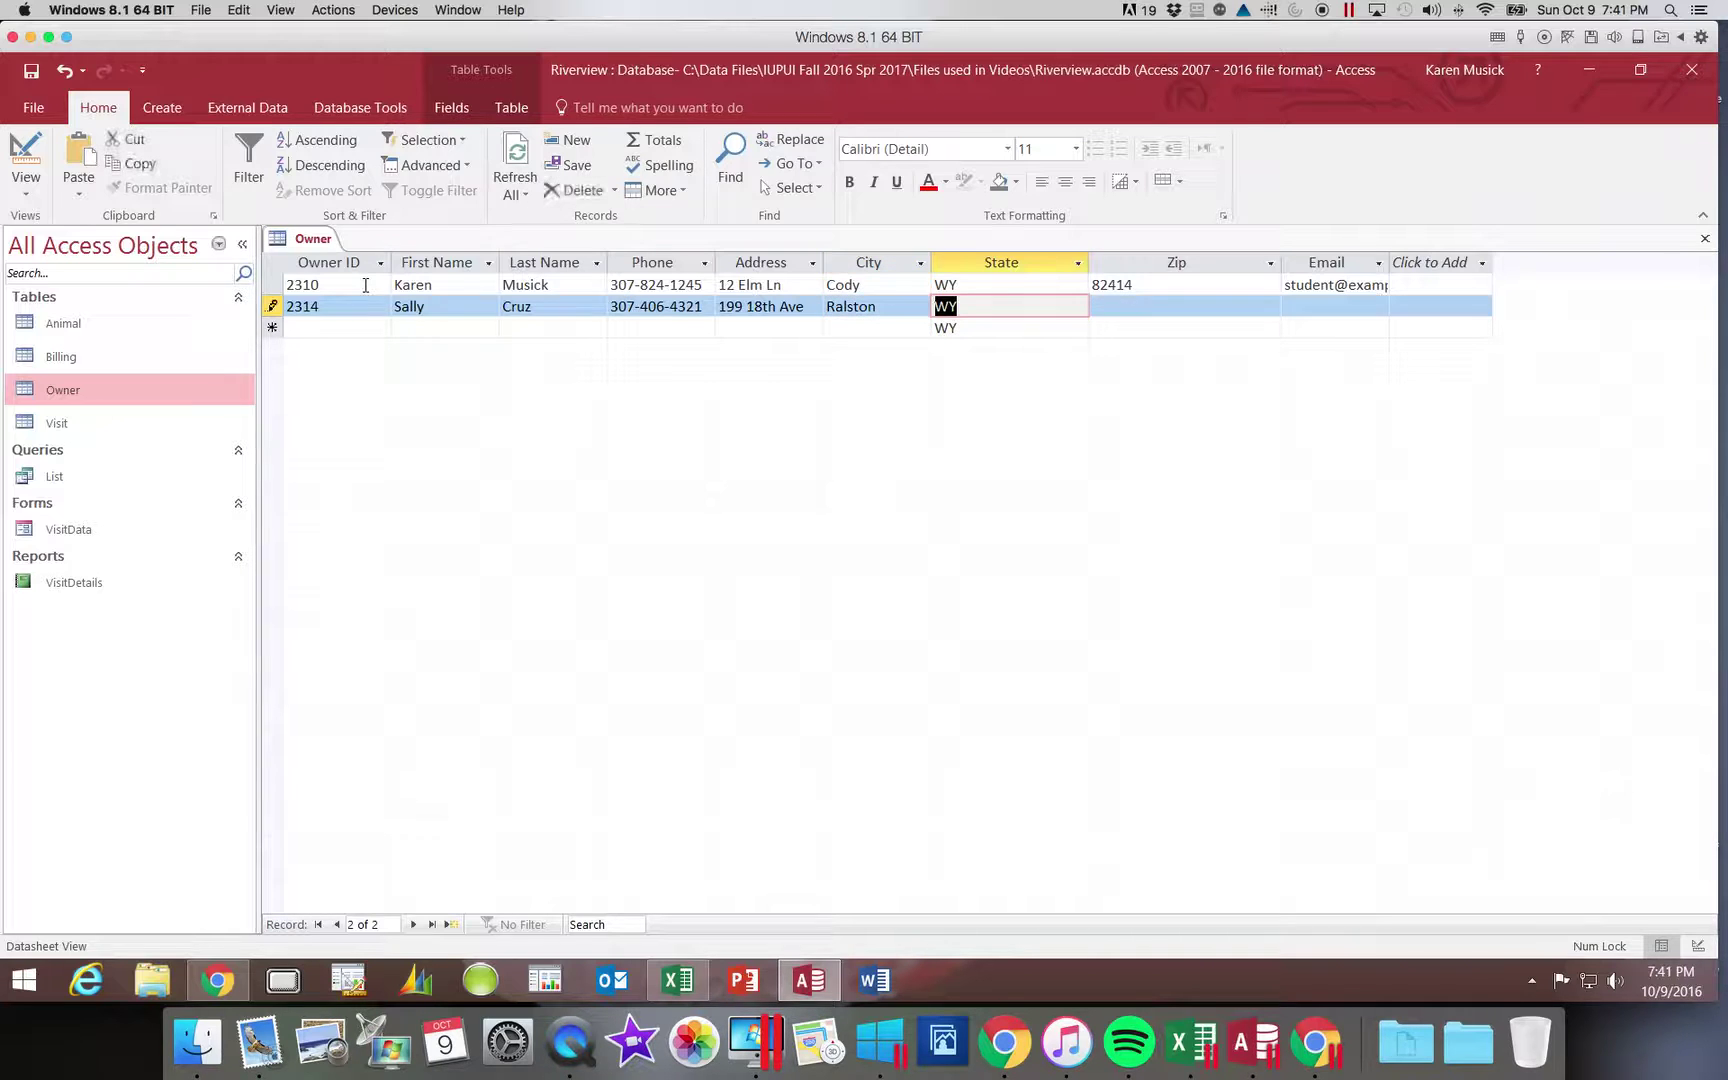
{"action": "key", "text": "Tab"}
{"action": "type", "text": "82440"}
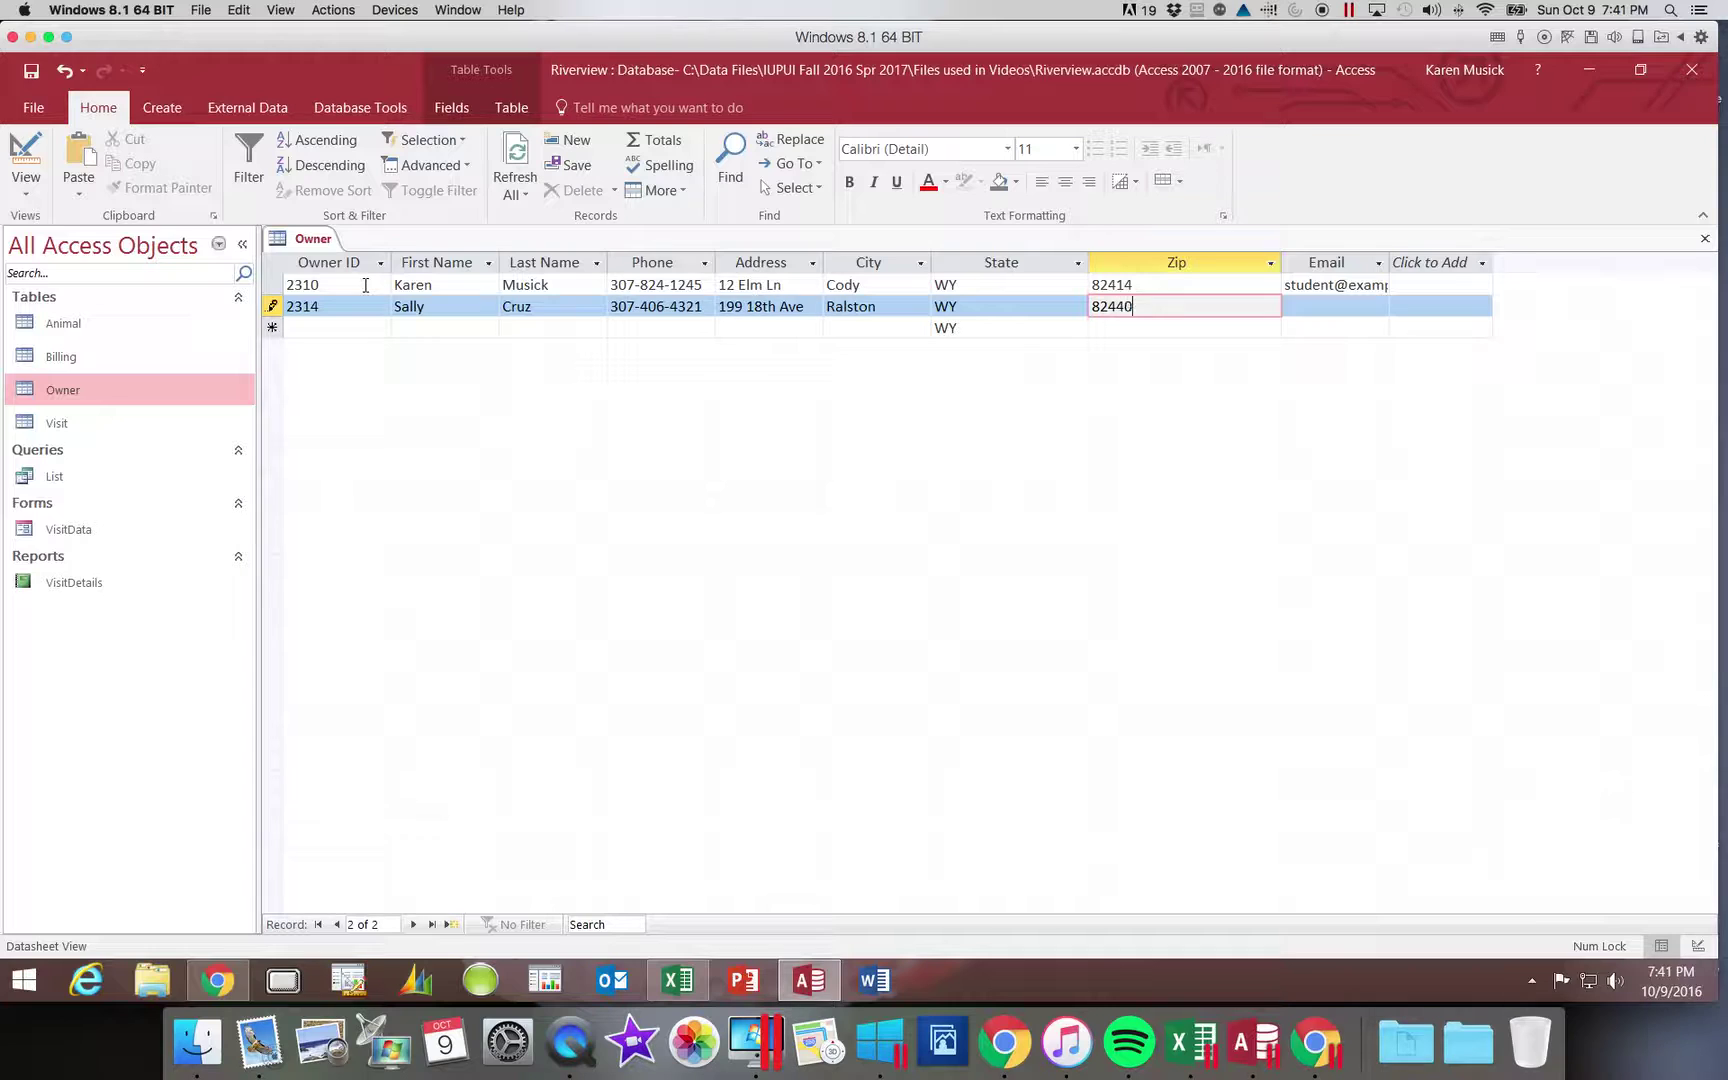
{"action": "key", "text": "Tab"}
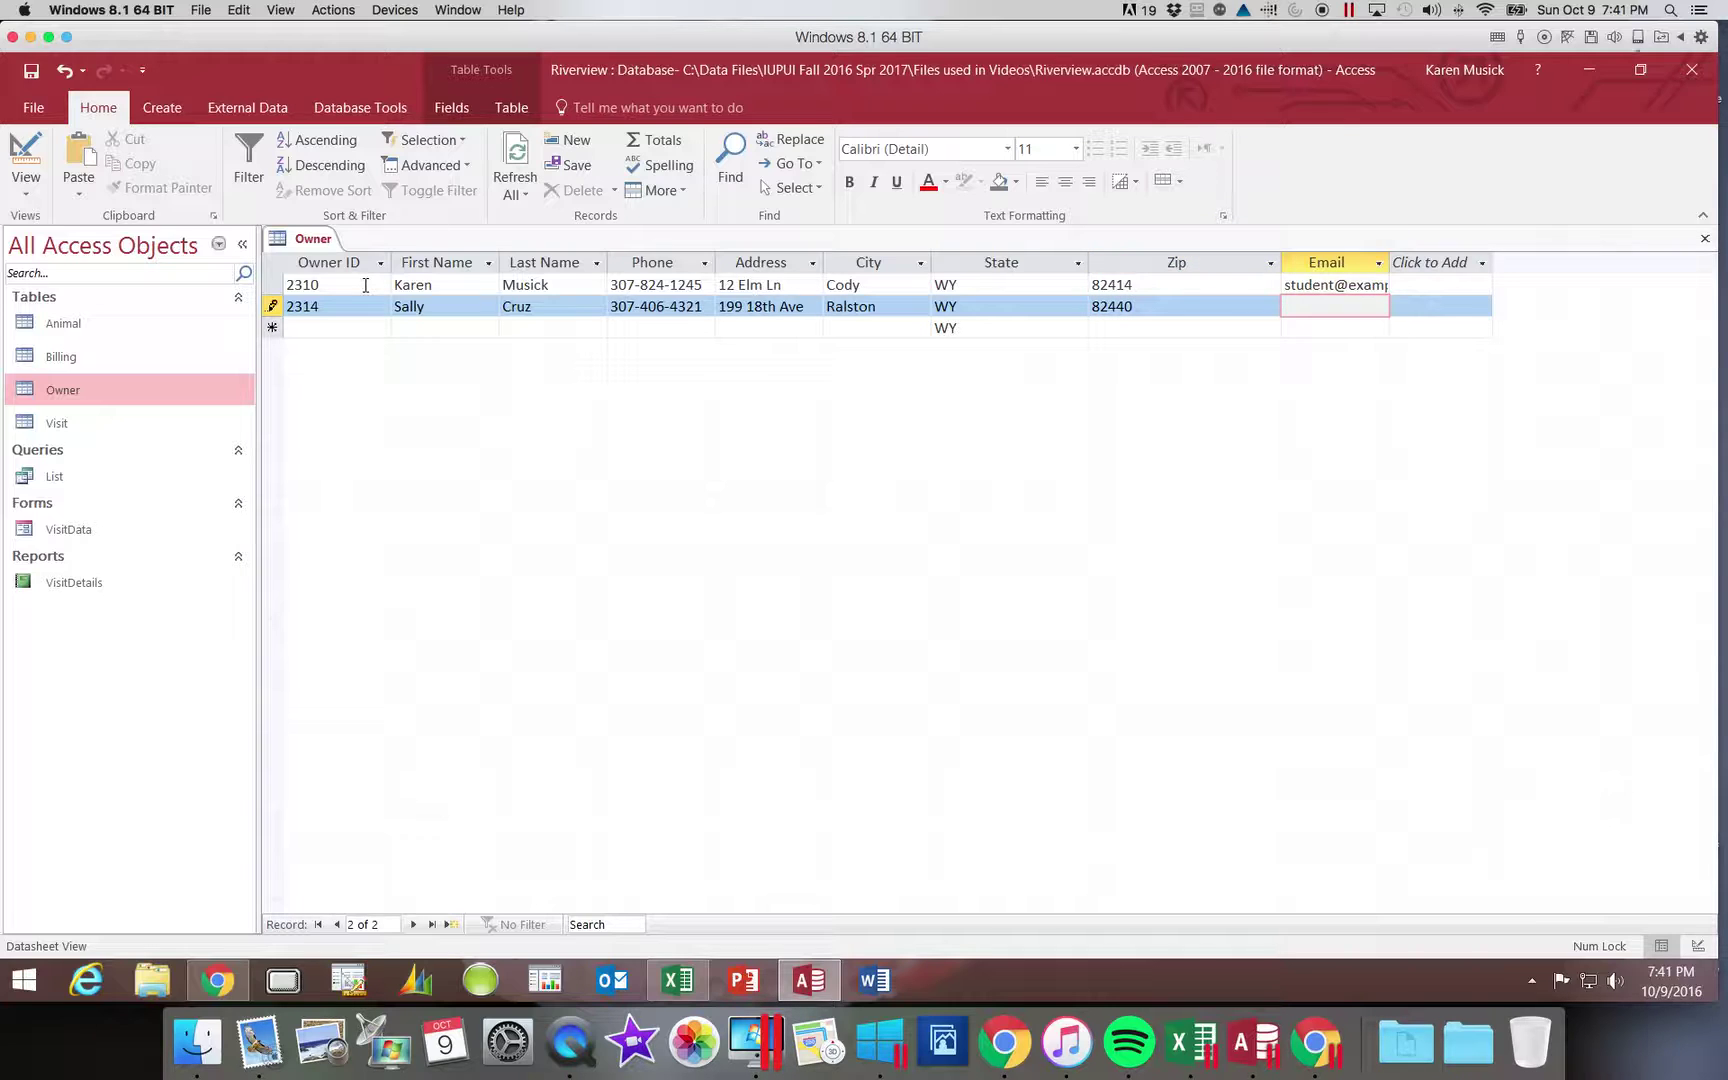
{"action": "type", "text": "sc"}
{"action": "type", "text": "ruz@"}
{"action": "type", "text": "exampl"}
{"action": "type", "text": "e.com"}
{"action": "key", "text": "Tab"}
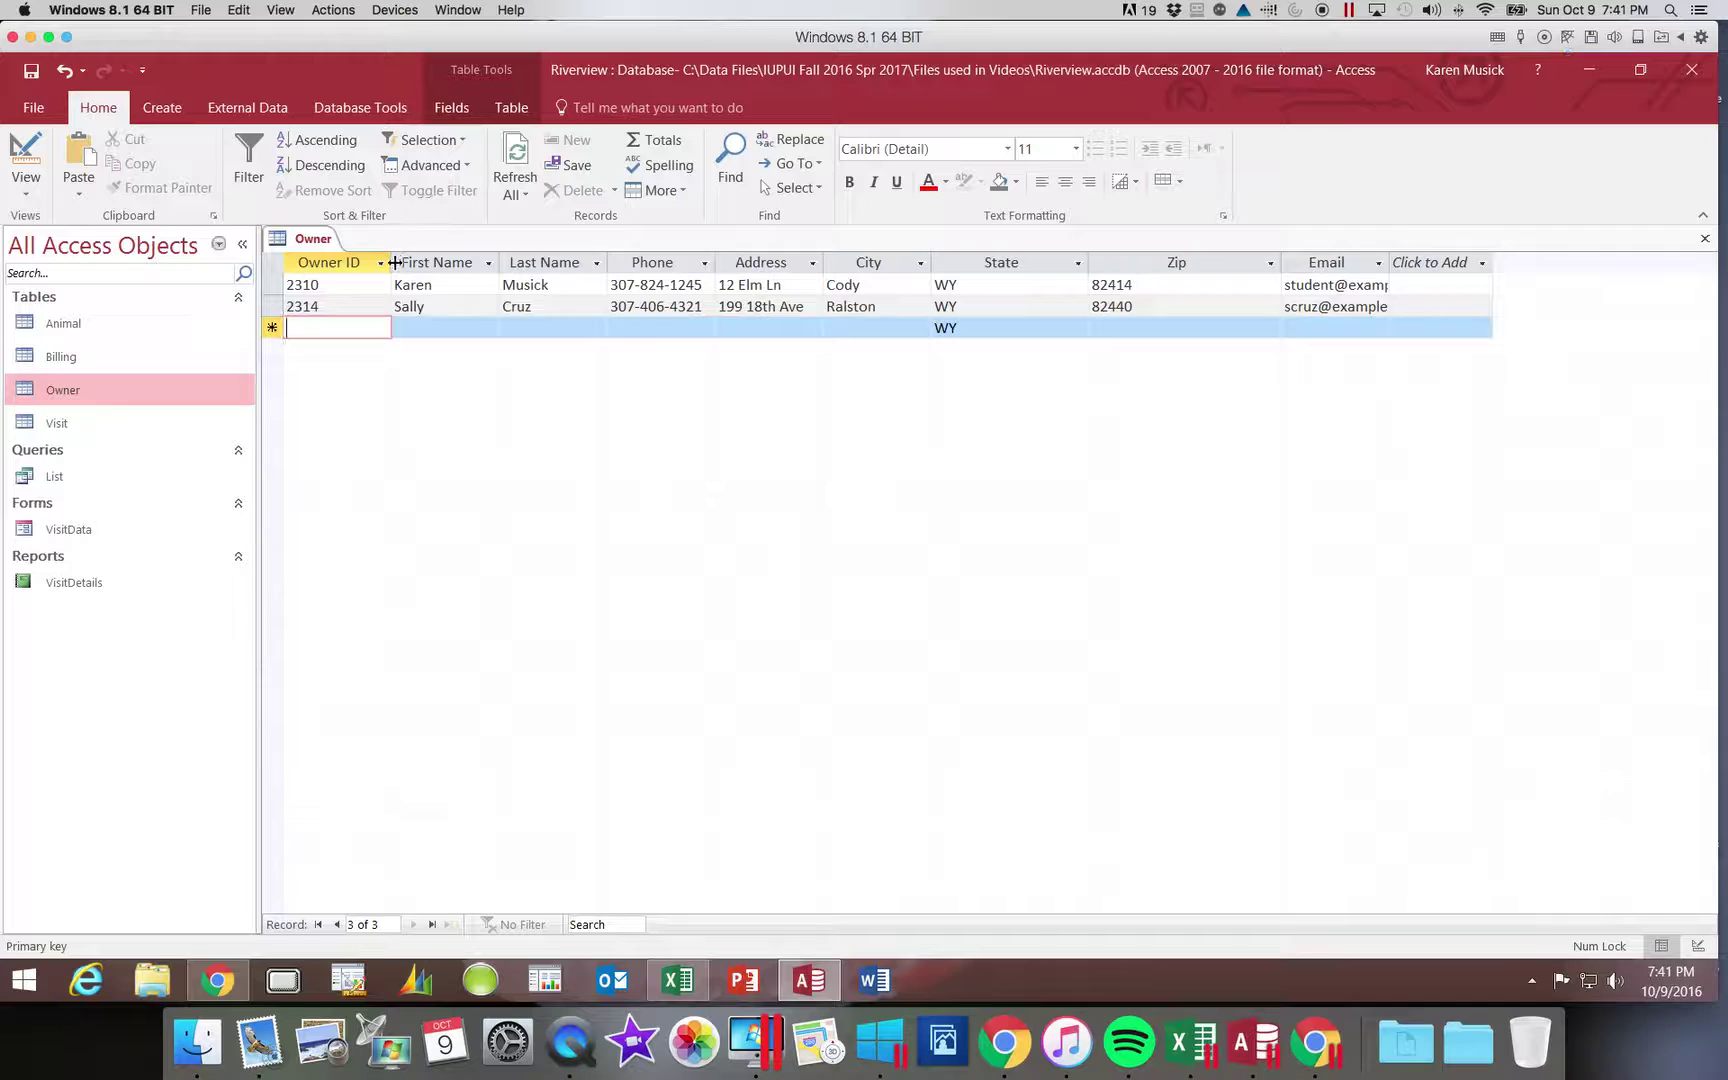
- Best-fit the Owner ID, First Name, Last Name, Phone and Address column widths
{"action": "double_click", "coordinate": [393, 262]}
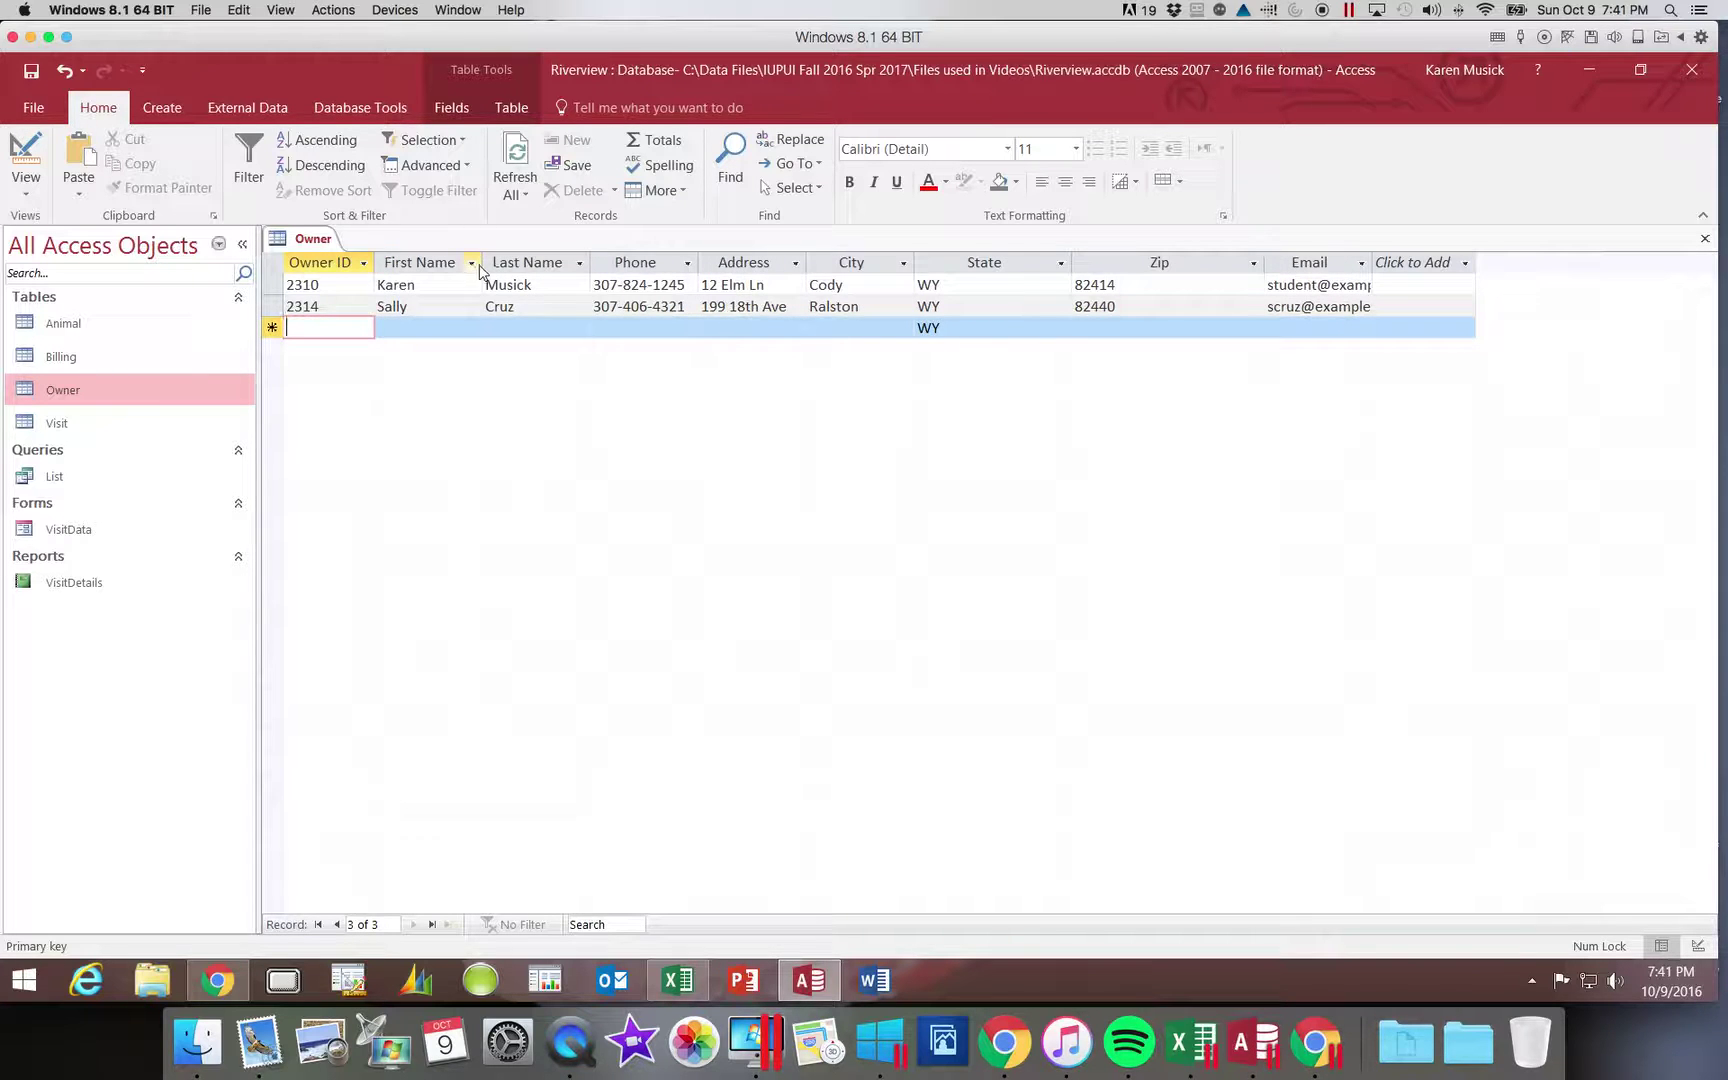
{"action": "double_click", "coordinate": [481, 262]}
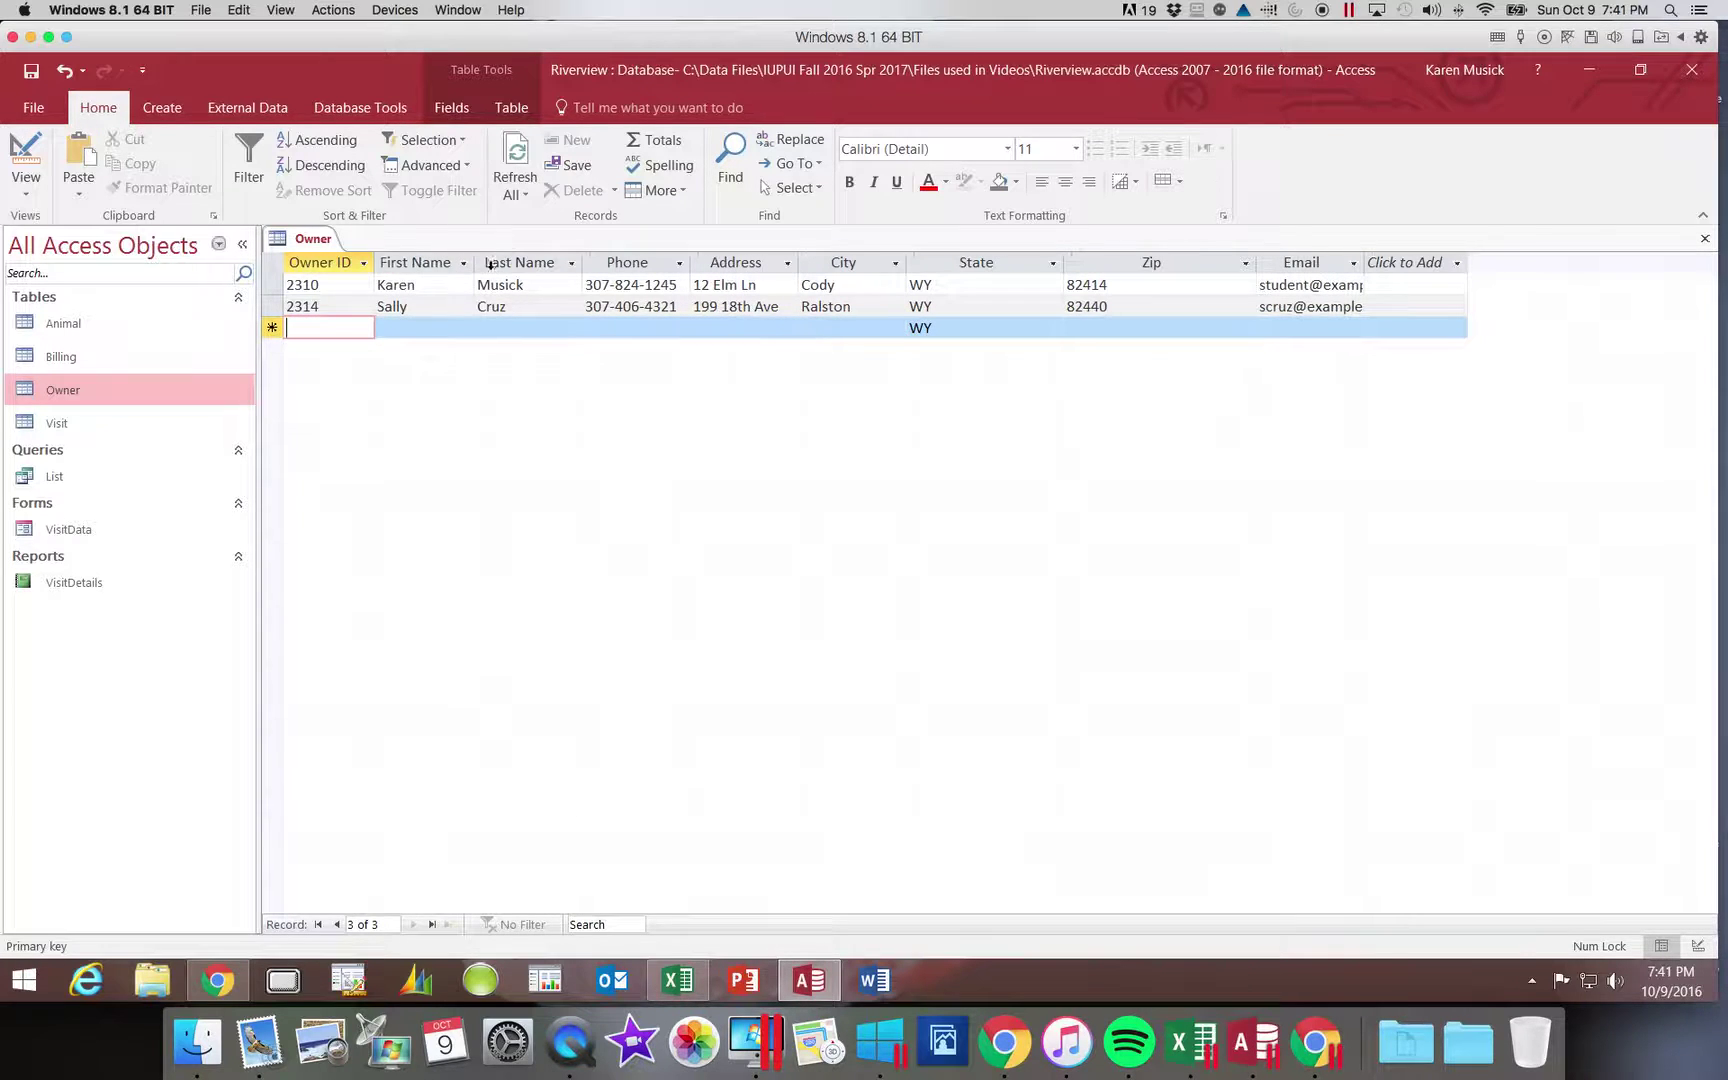
{"action": "double_click", "coordinate": [580, 262]}
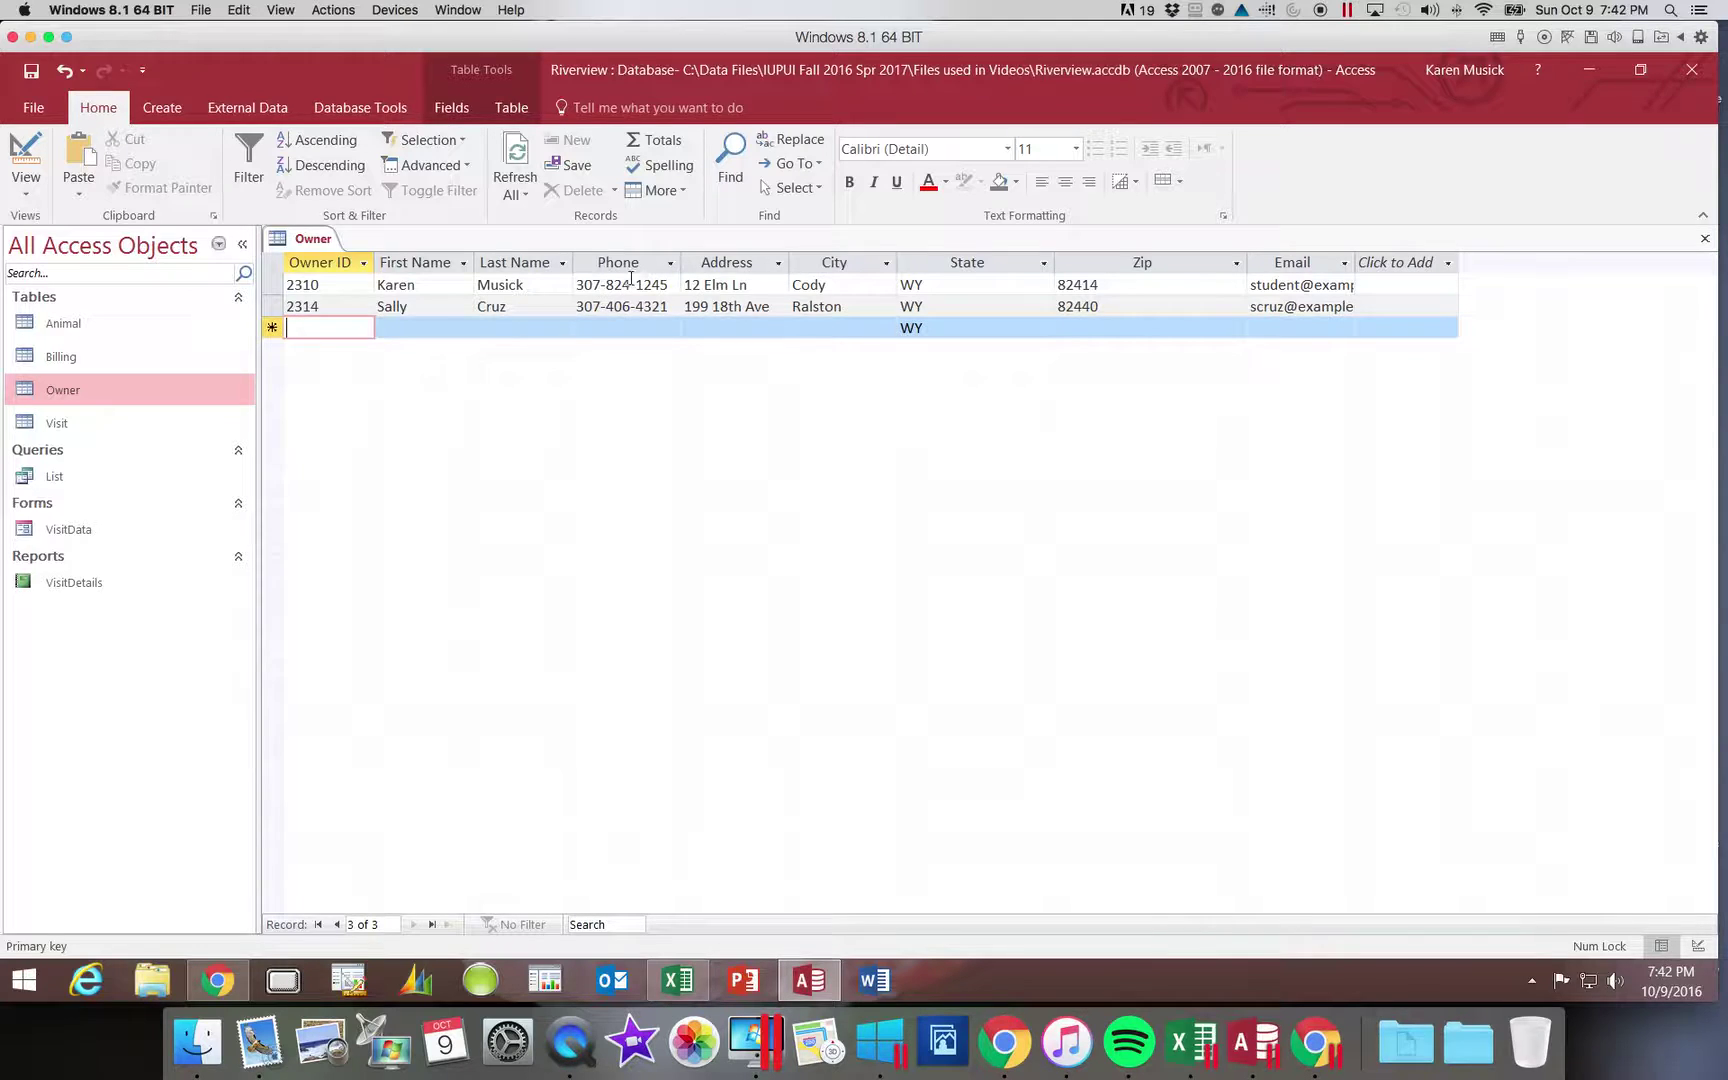
{"action": "double_click", "coordinate": [683, 262]}
{"action": "left_click", "coordinate": [700, 262]}
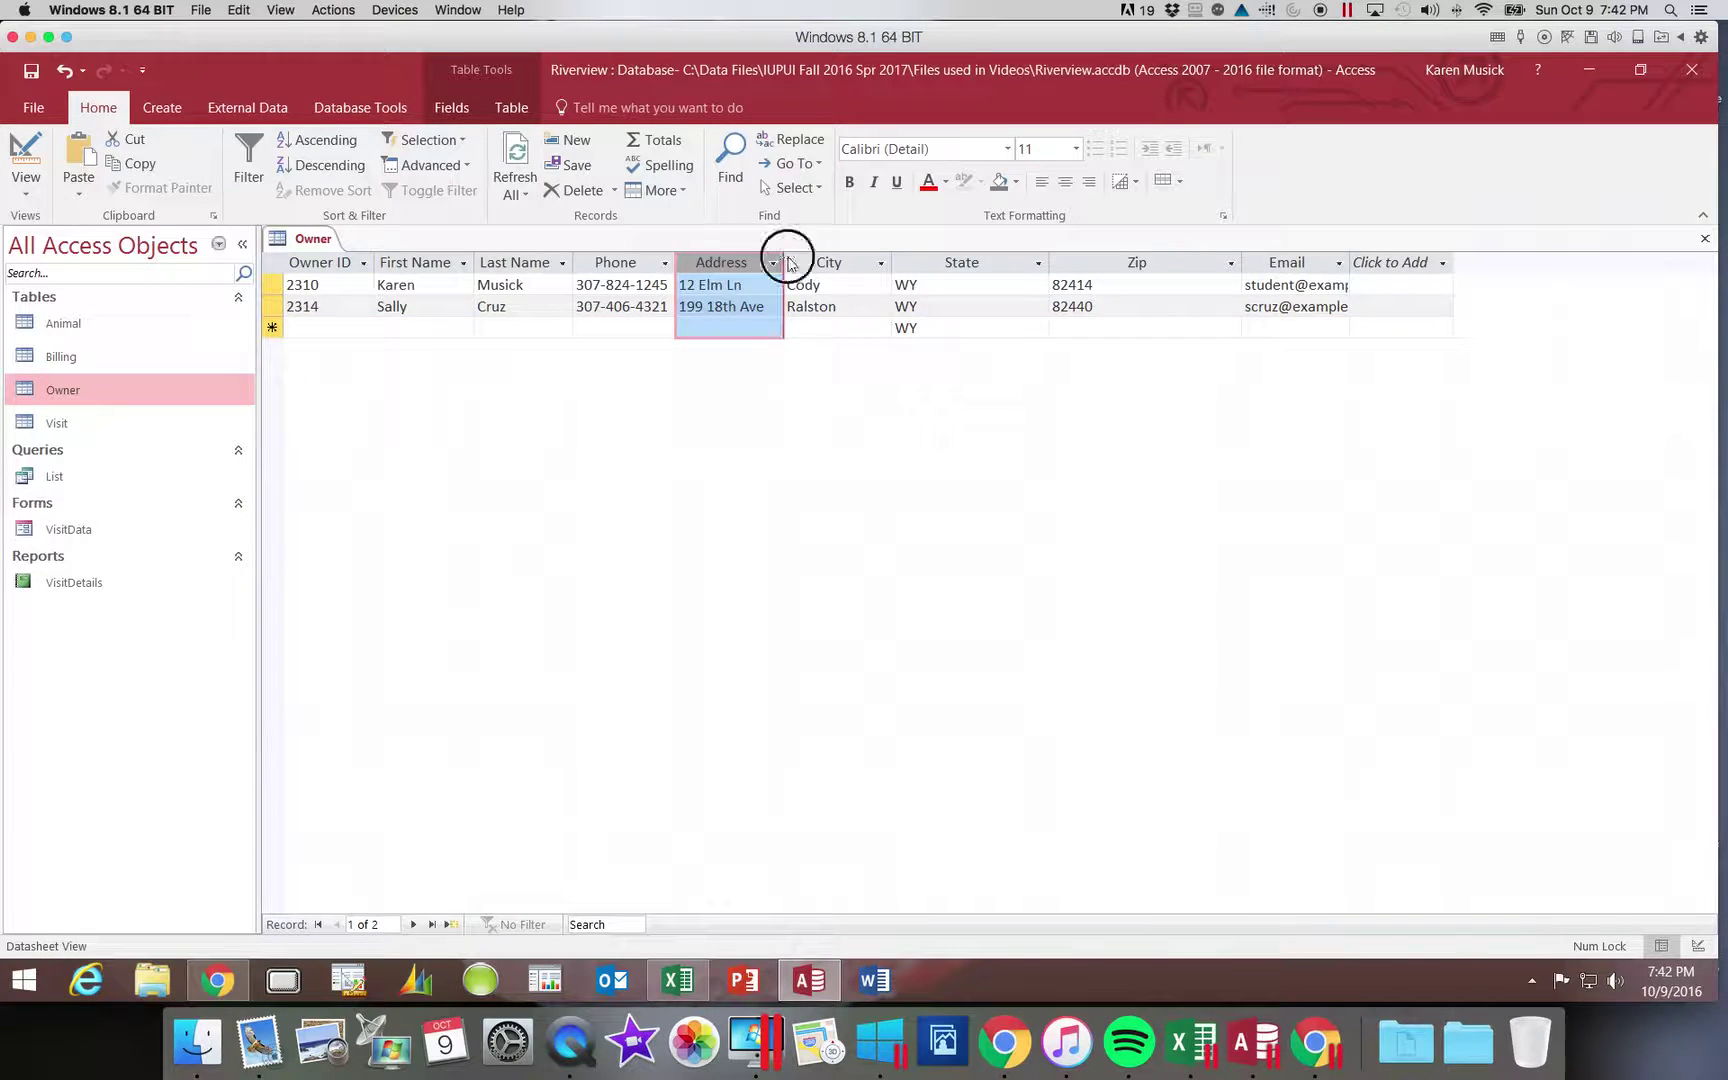
{"action": "double_click", "coordinate": [786, 258]}
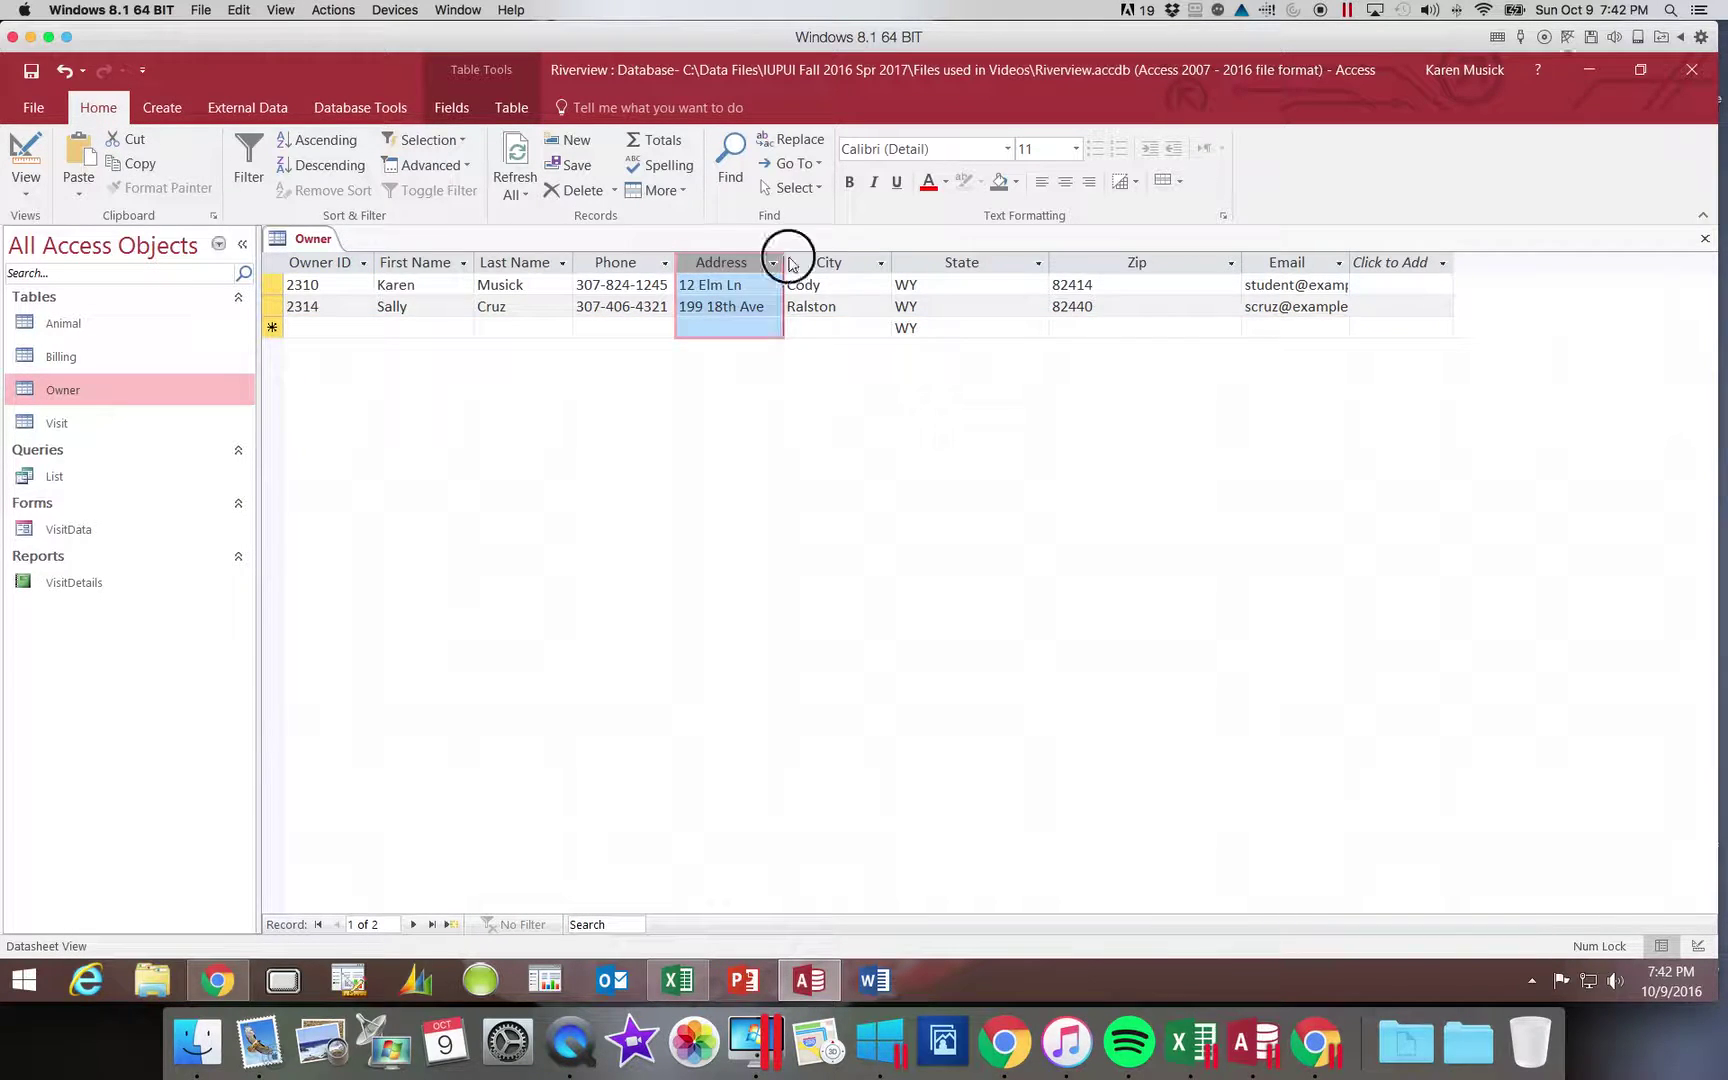
- Best-fit the City, State, Zip and Email columns and save the table layout
{"action": "double_click", "coordinate": [884, 260]}
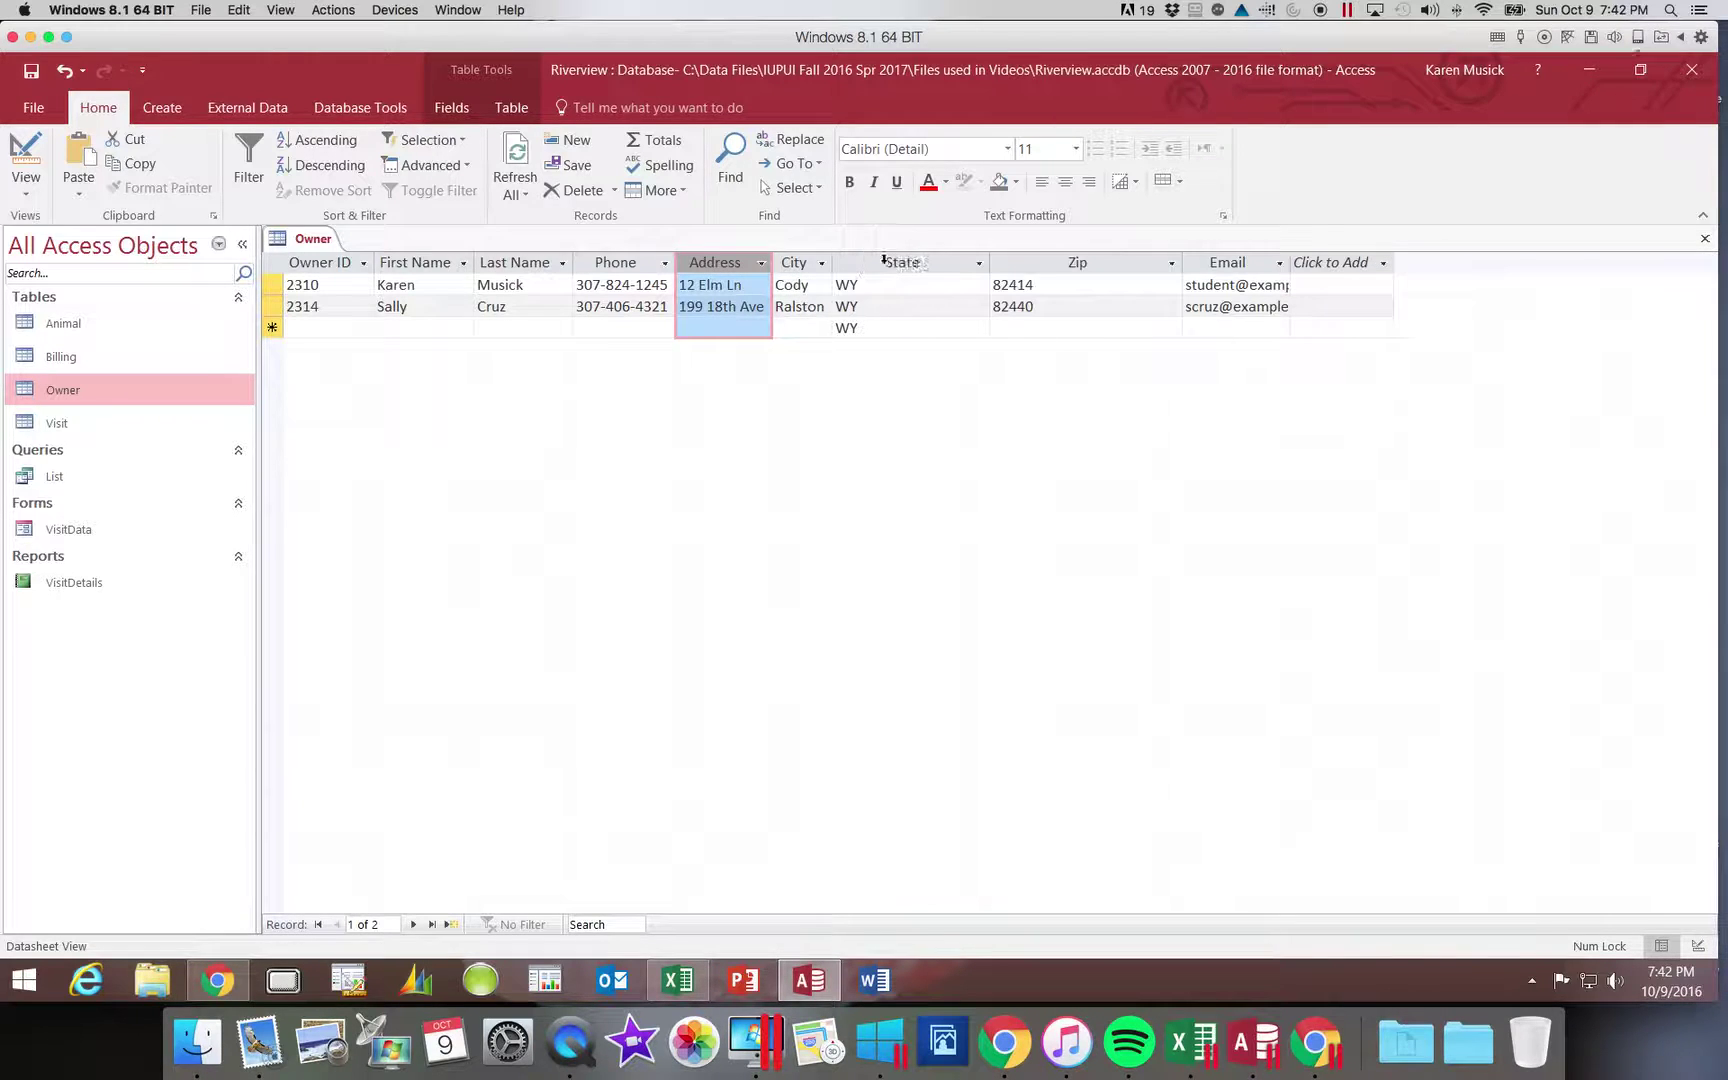
{"action": "double_click", "coordinate": [990, 260]}
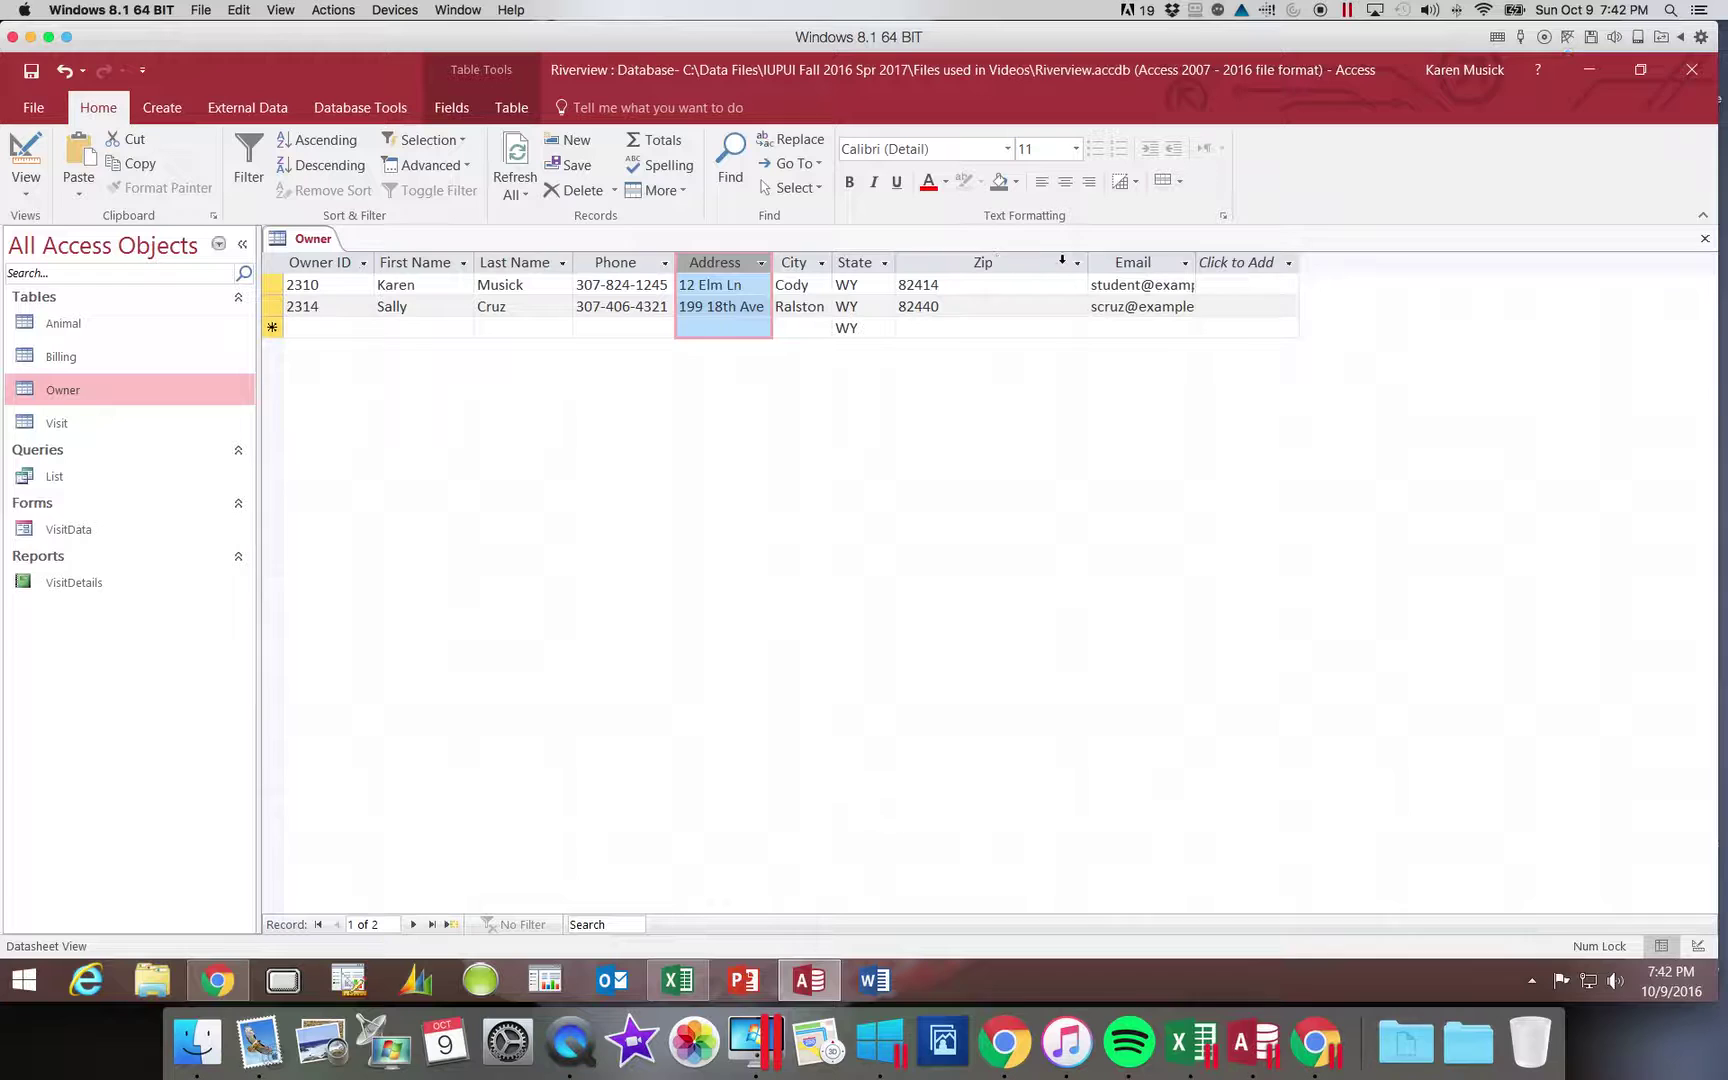
{"action": "double_click", "coordinate": [1087, 260]}
{"action": "left_click", "coordinate": [1091, 262]}
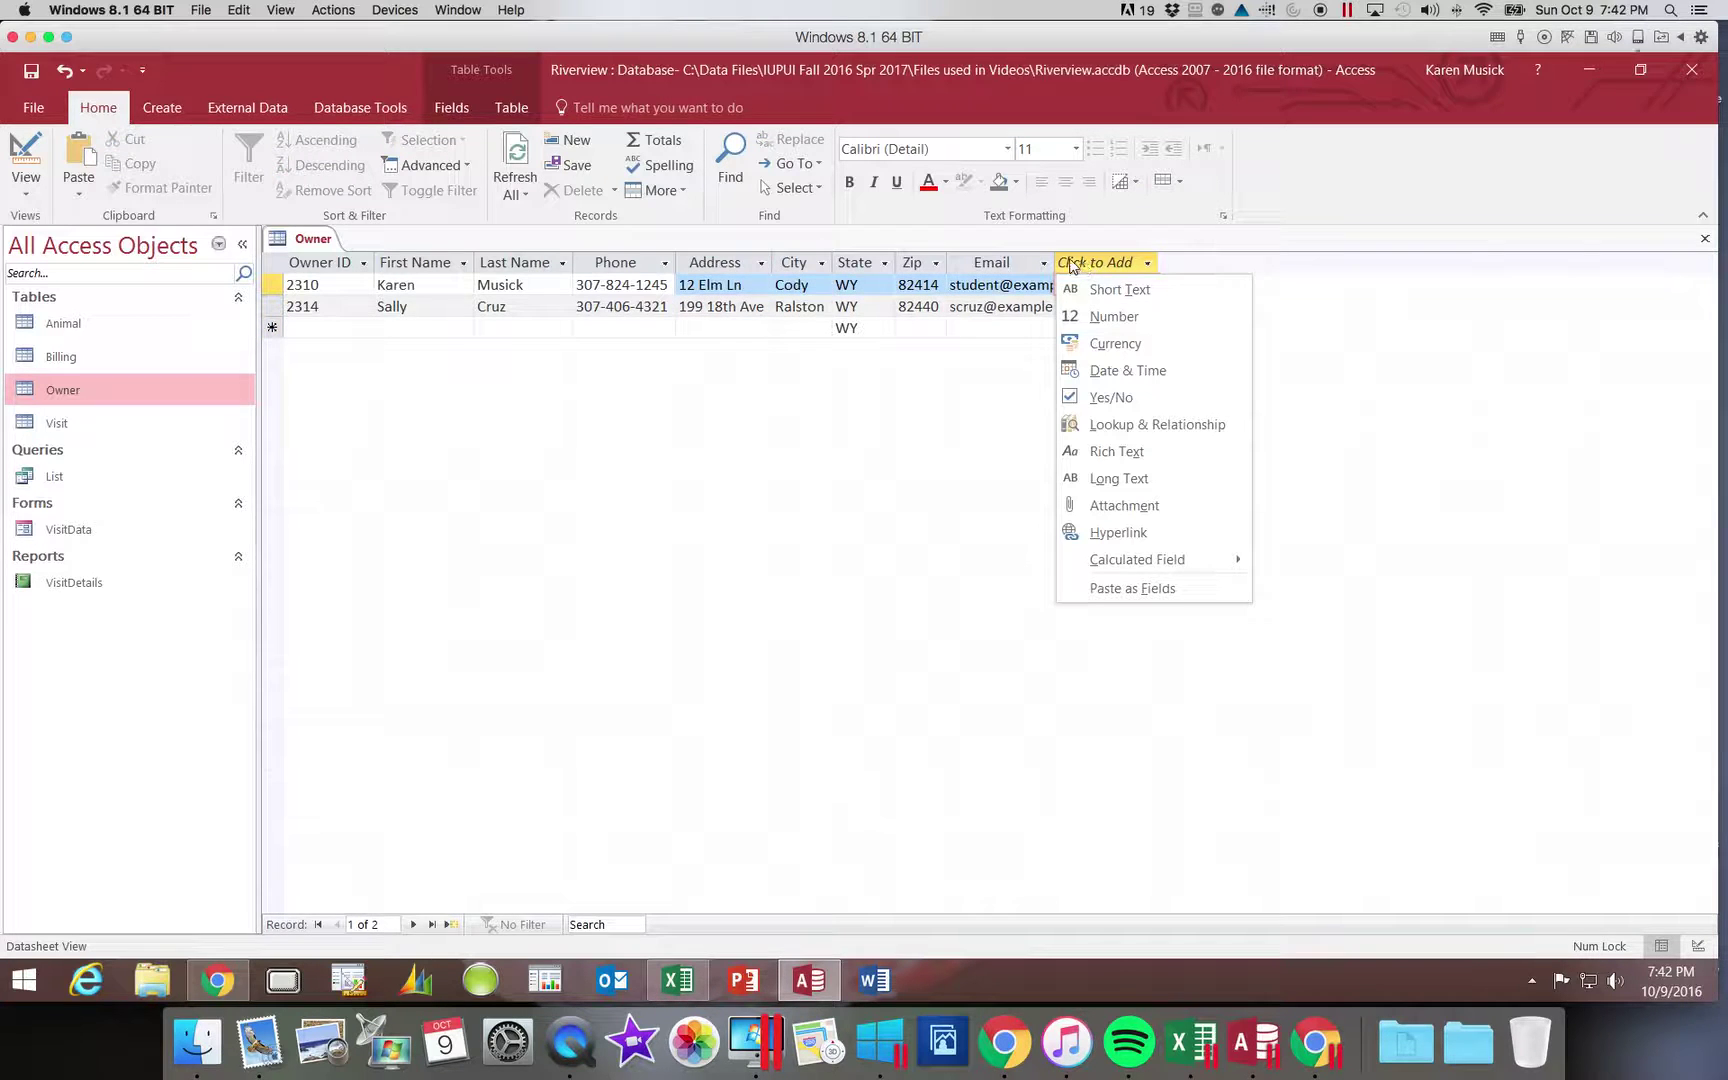
{"action": "left_click", "coordinate": [1052, 262]}
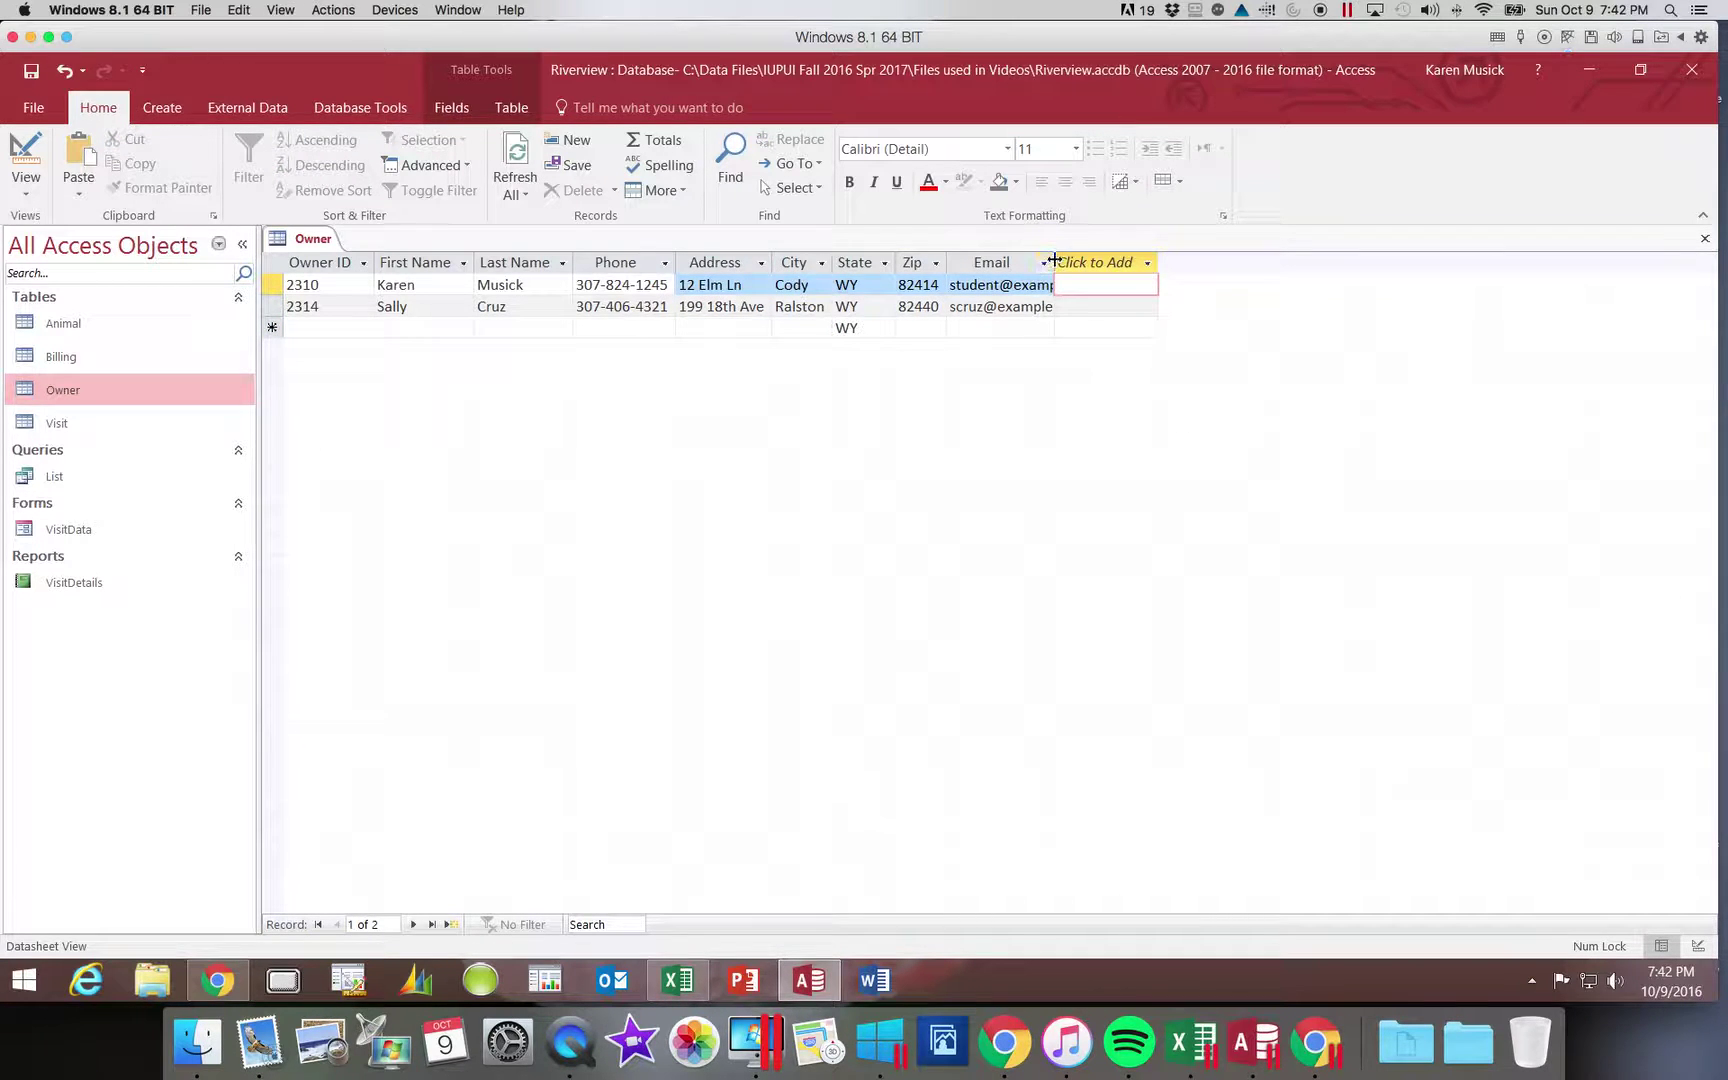
{"action": "double_click", "coordinate": [1054, 260]}
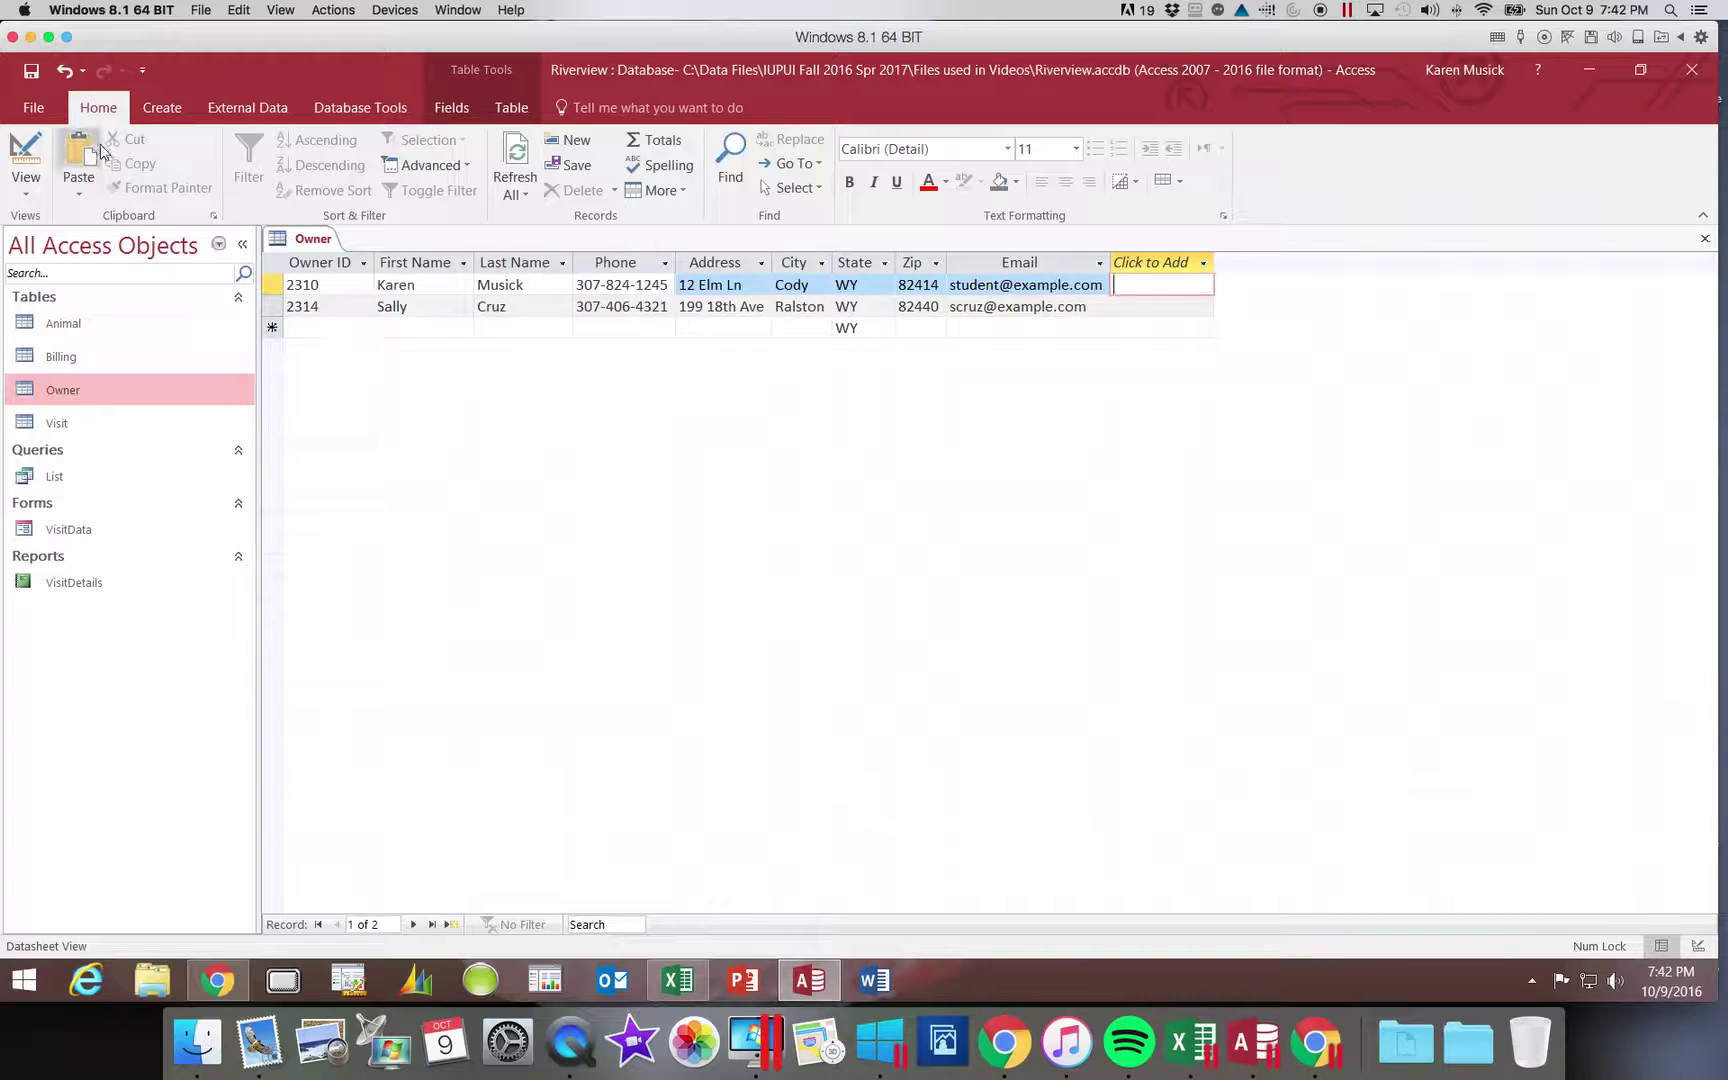
{"action": "left_click", "coordinate": [36, 76]}
- Close the Owner table and launch the External Data Text File import
{"action": "left_click", "coordinate": [1705, 243]}
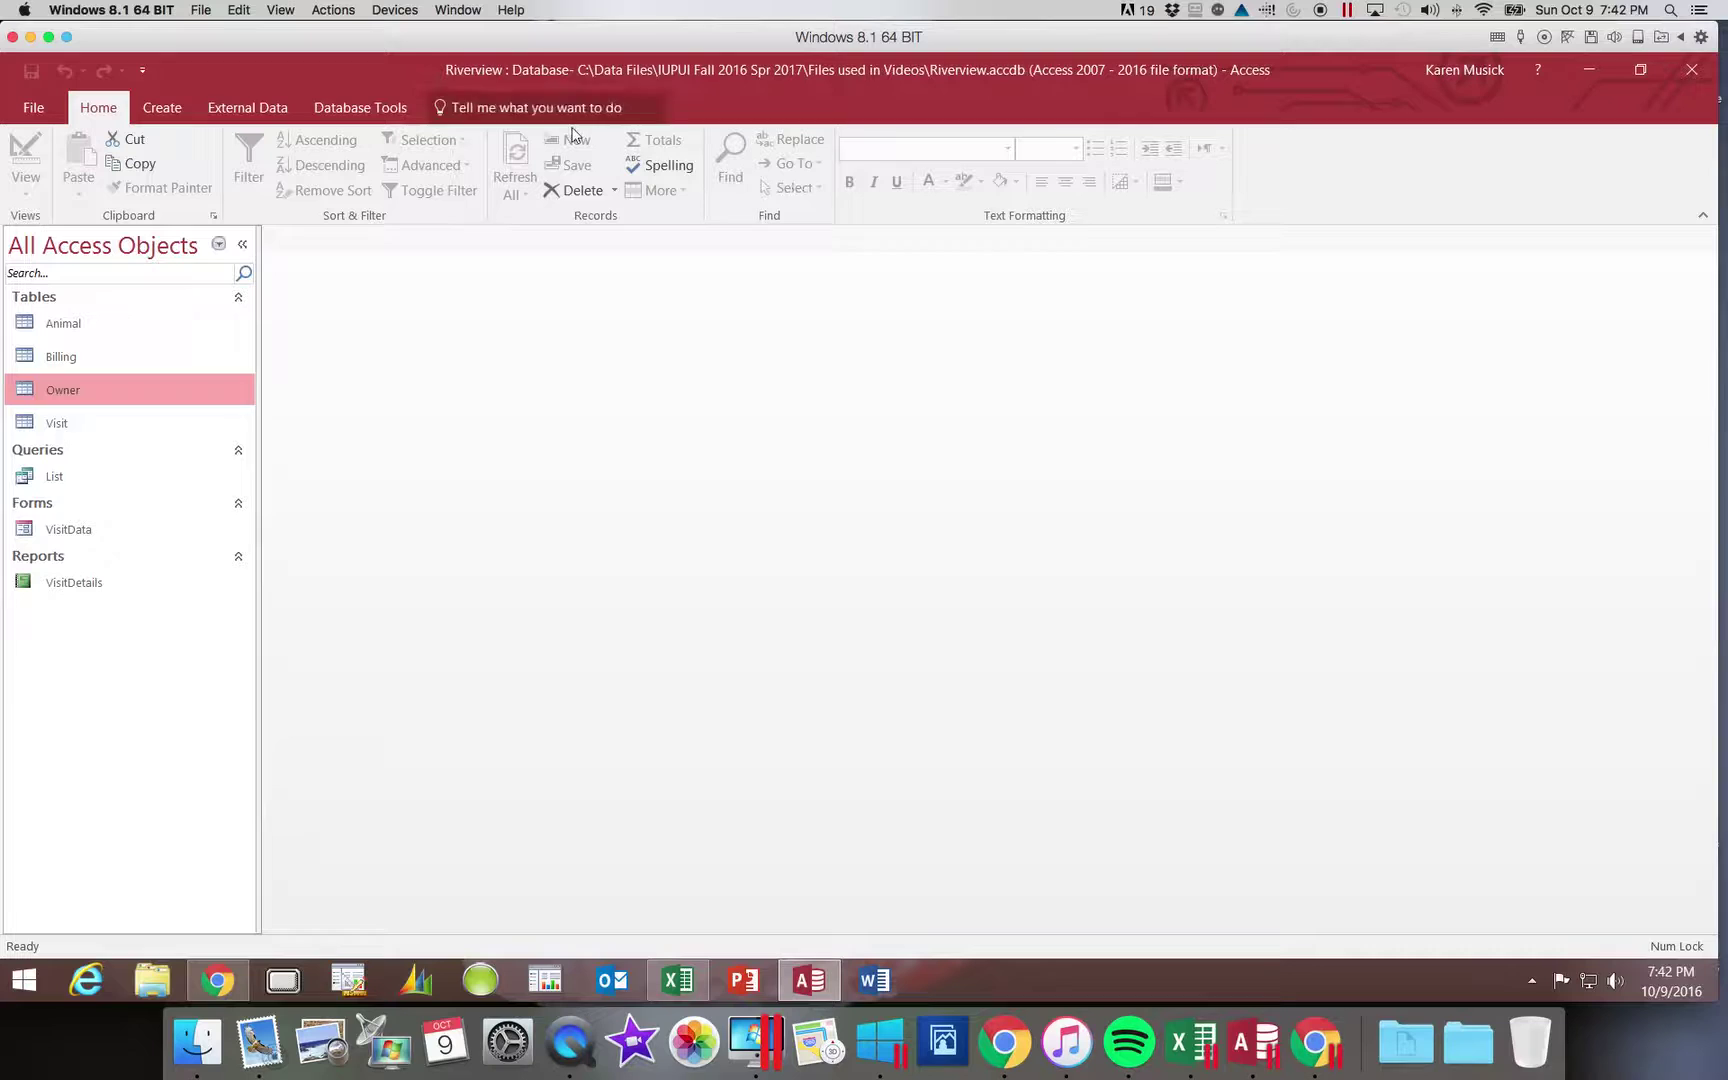
{"action": "left_click", "coordinate": [281, 108]}
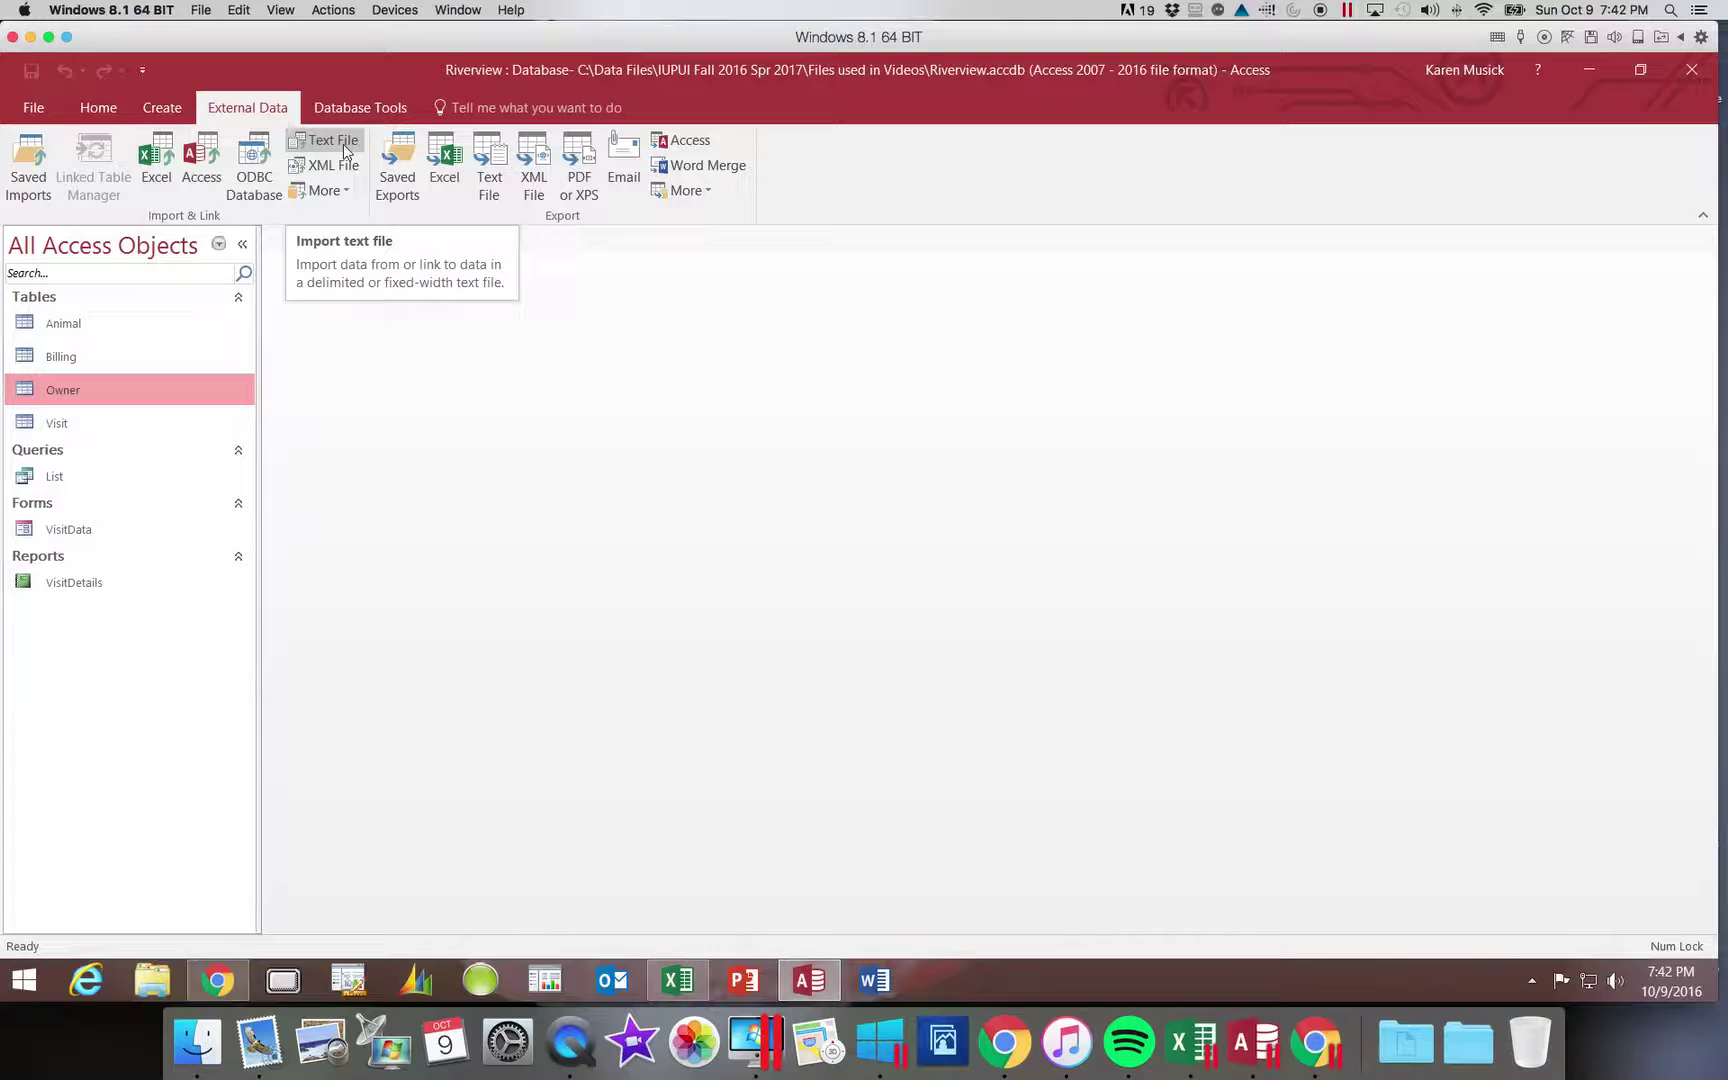
{"action": "left_click", "coordinate": [343, 144]}
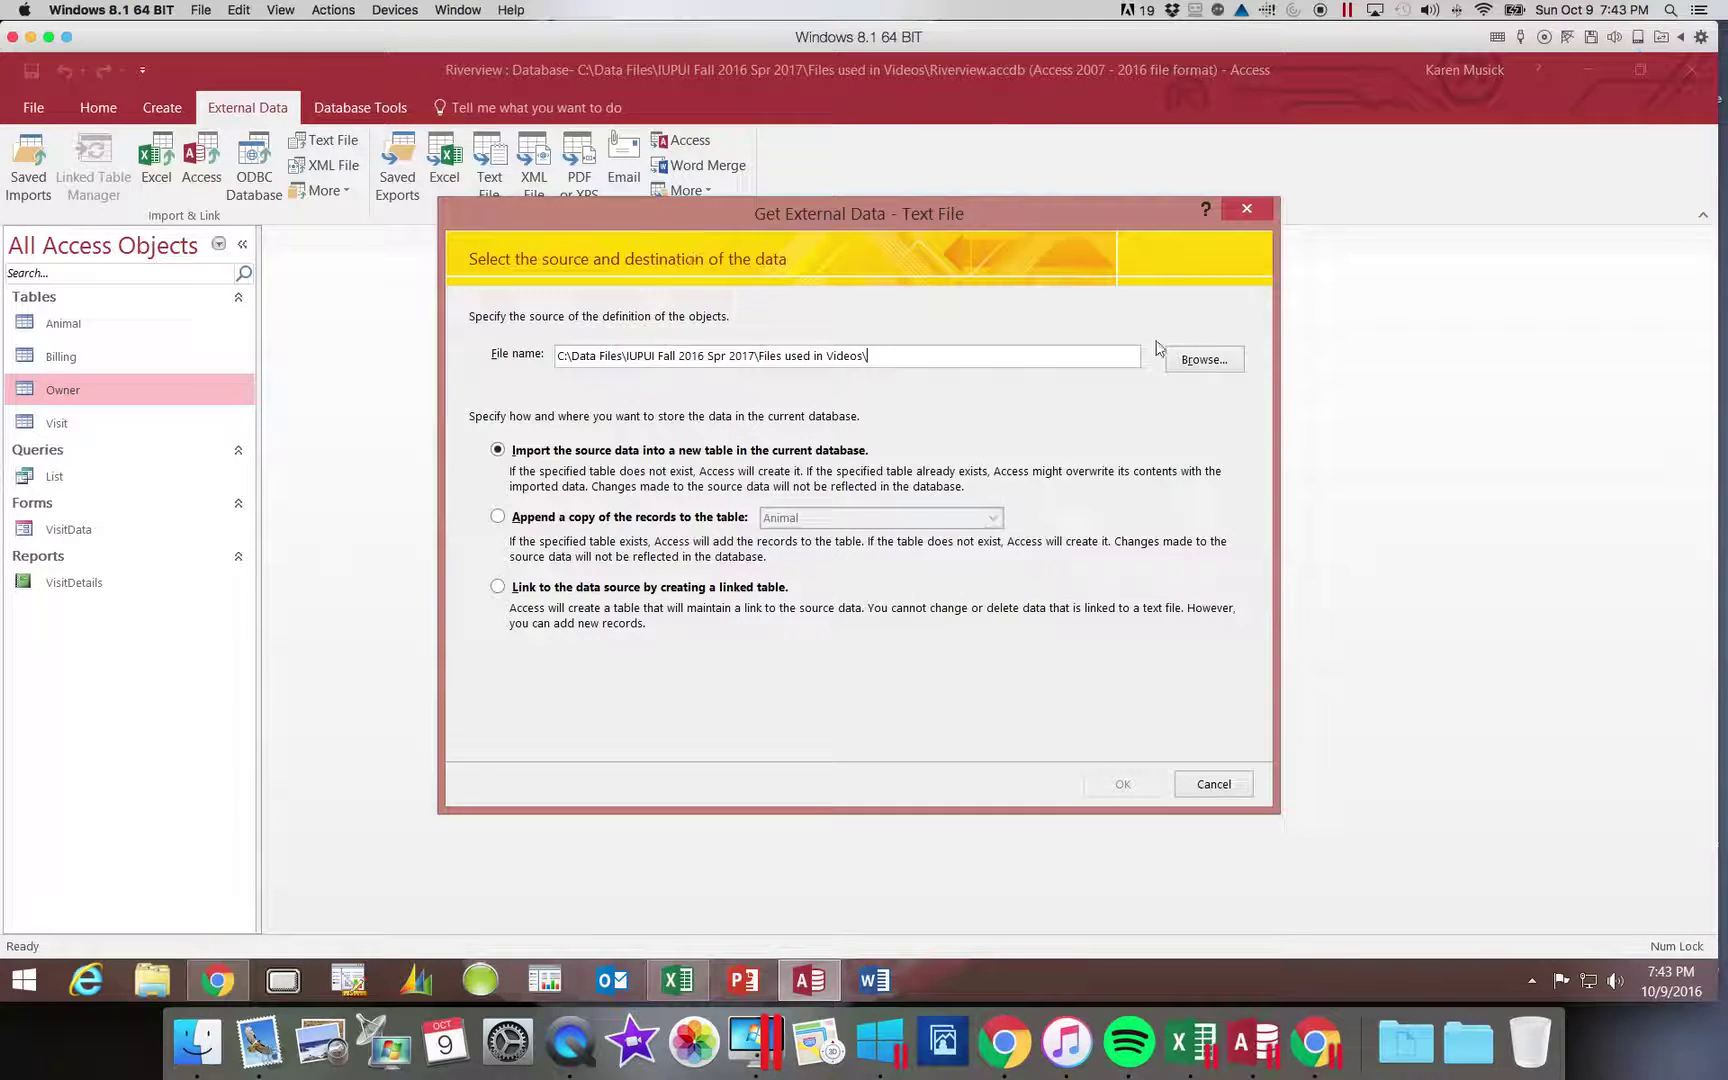
- Browse to Owner.txt in the Files used in Videos folder and set it as the import source
{"action": "left_click", "coordinate": [1205, 360]}
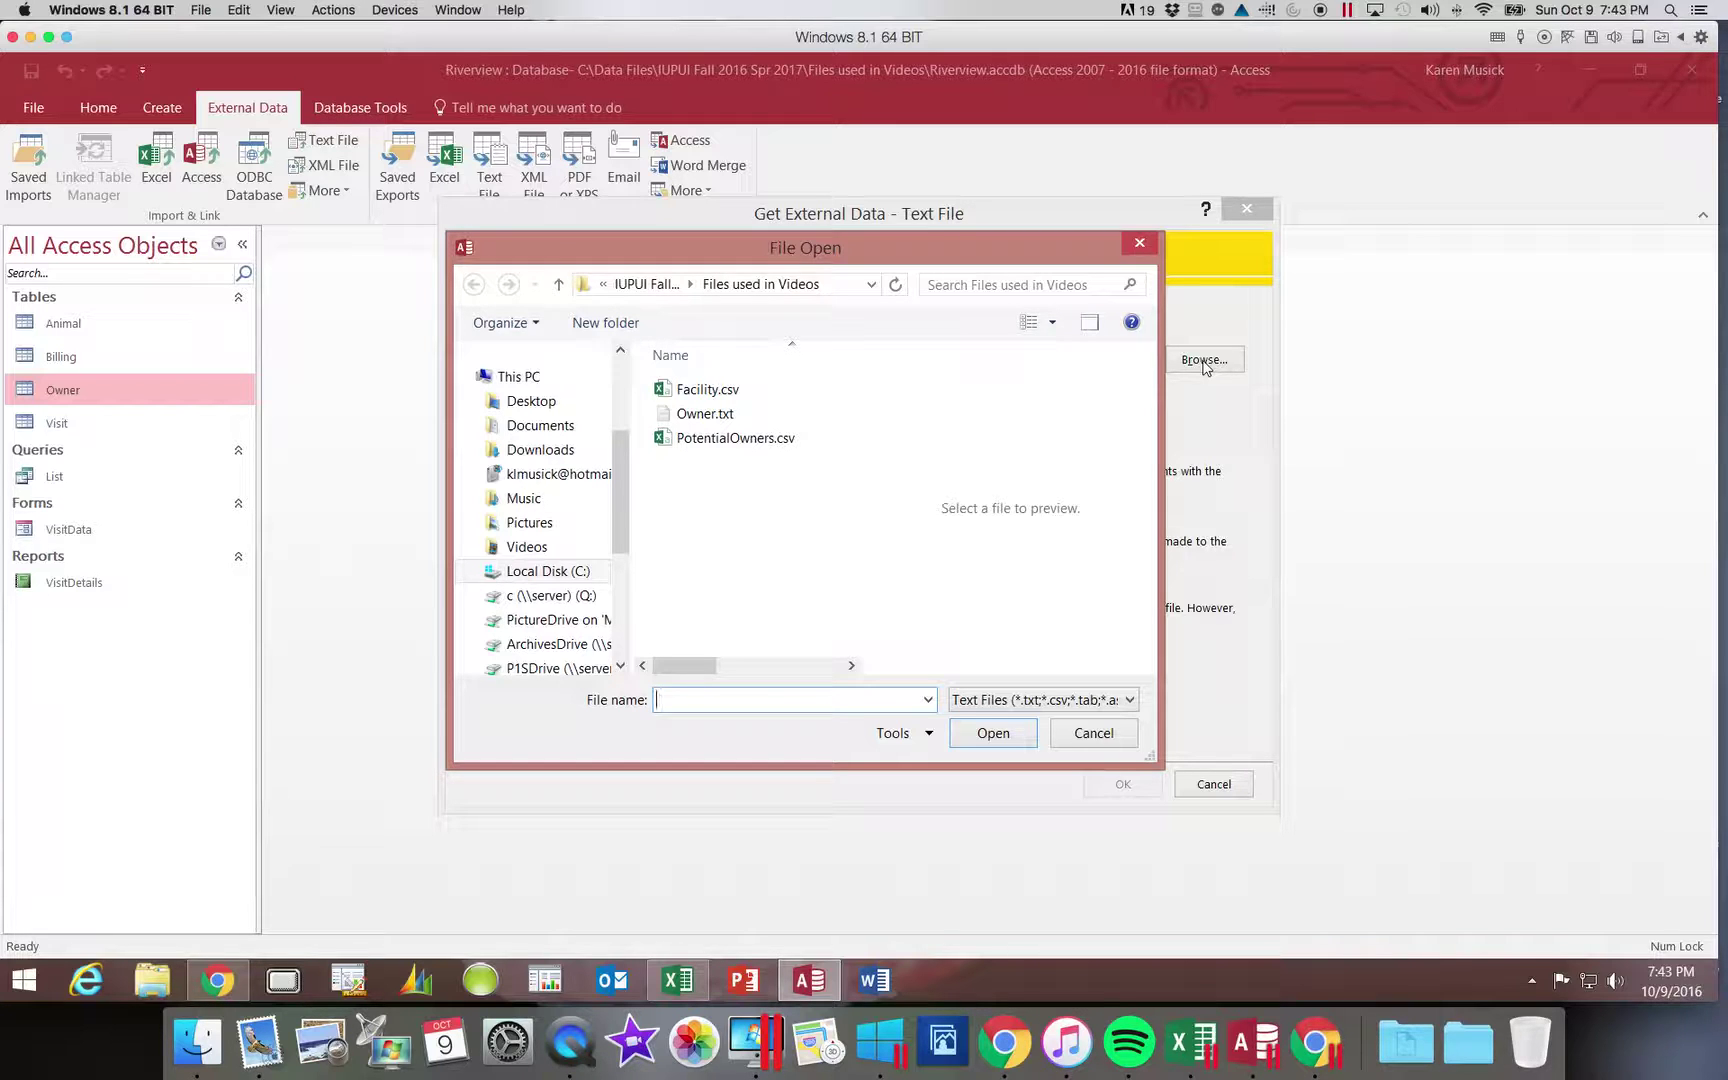
{"action": "left_click", "coordinate": [717, 414]}
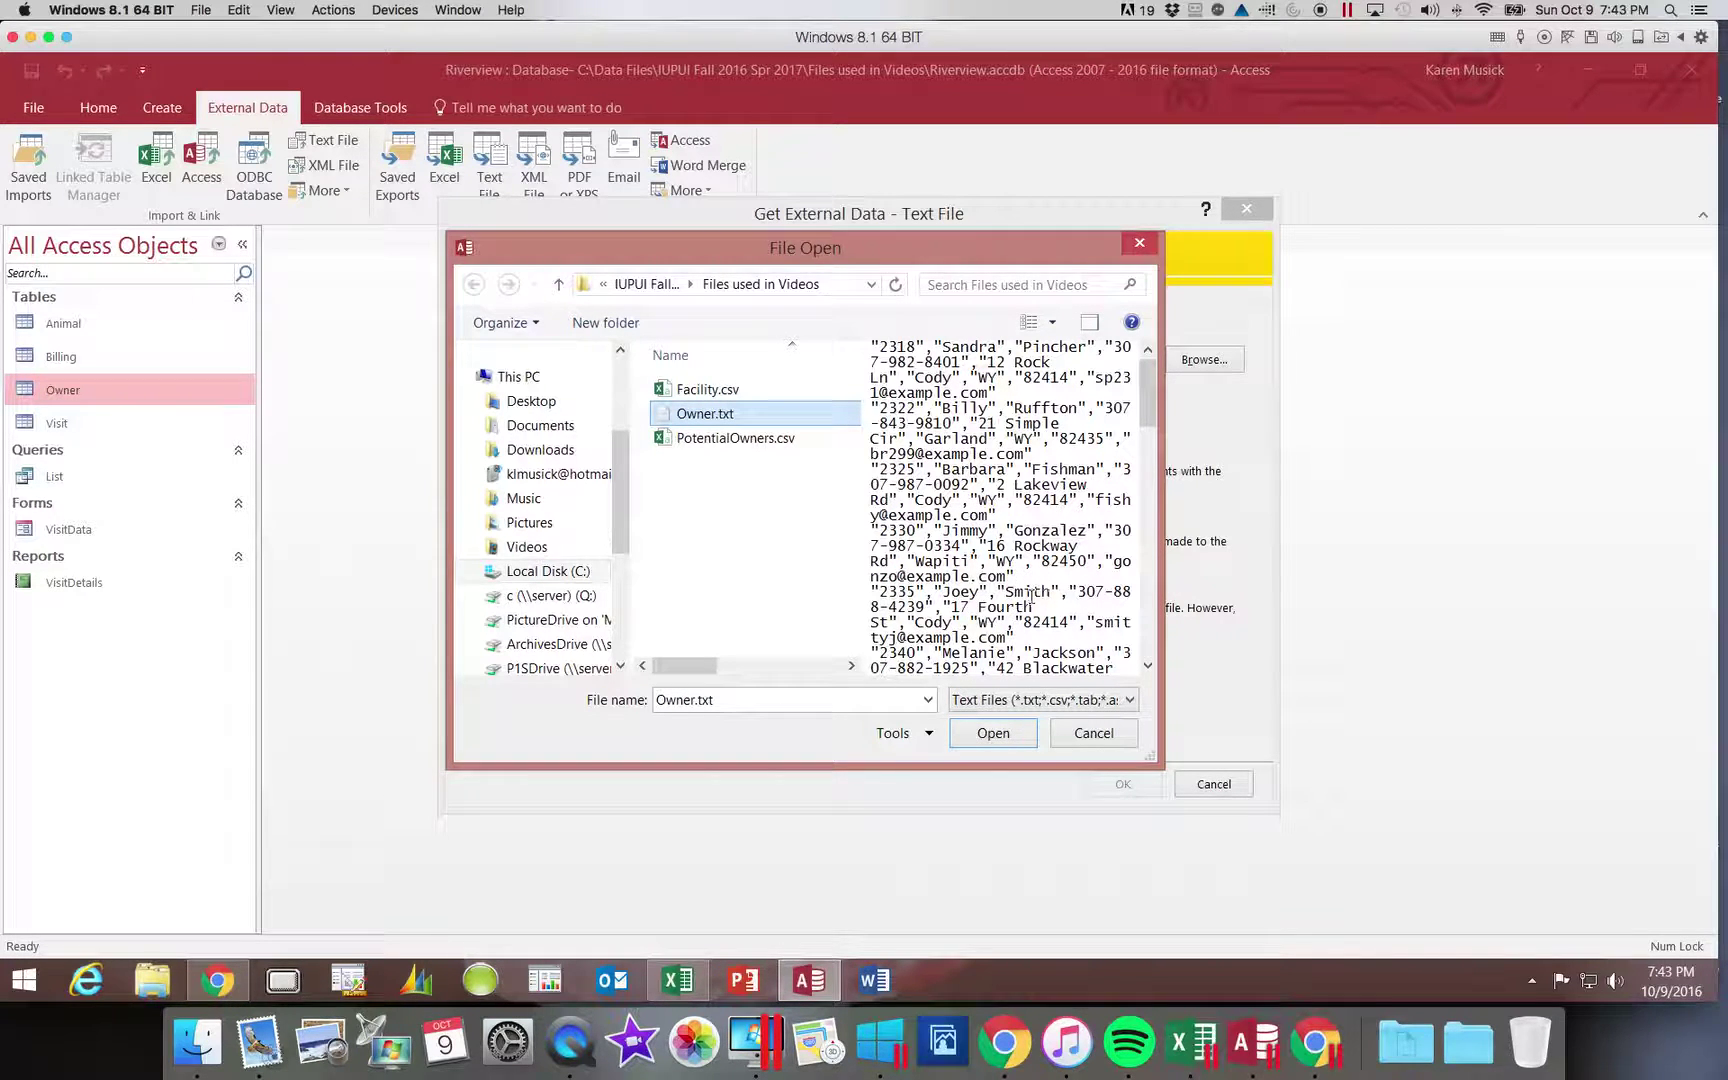
{"action": "left_click", "coordinate": [992, 735]}
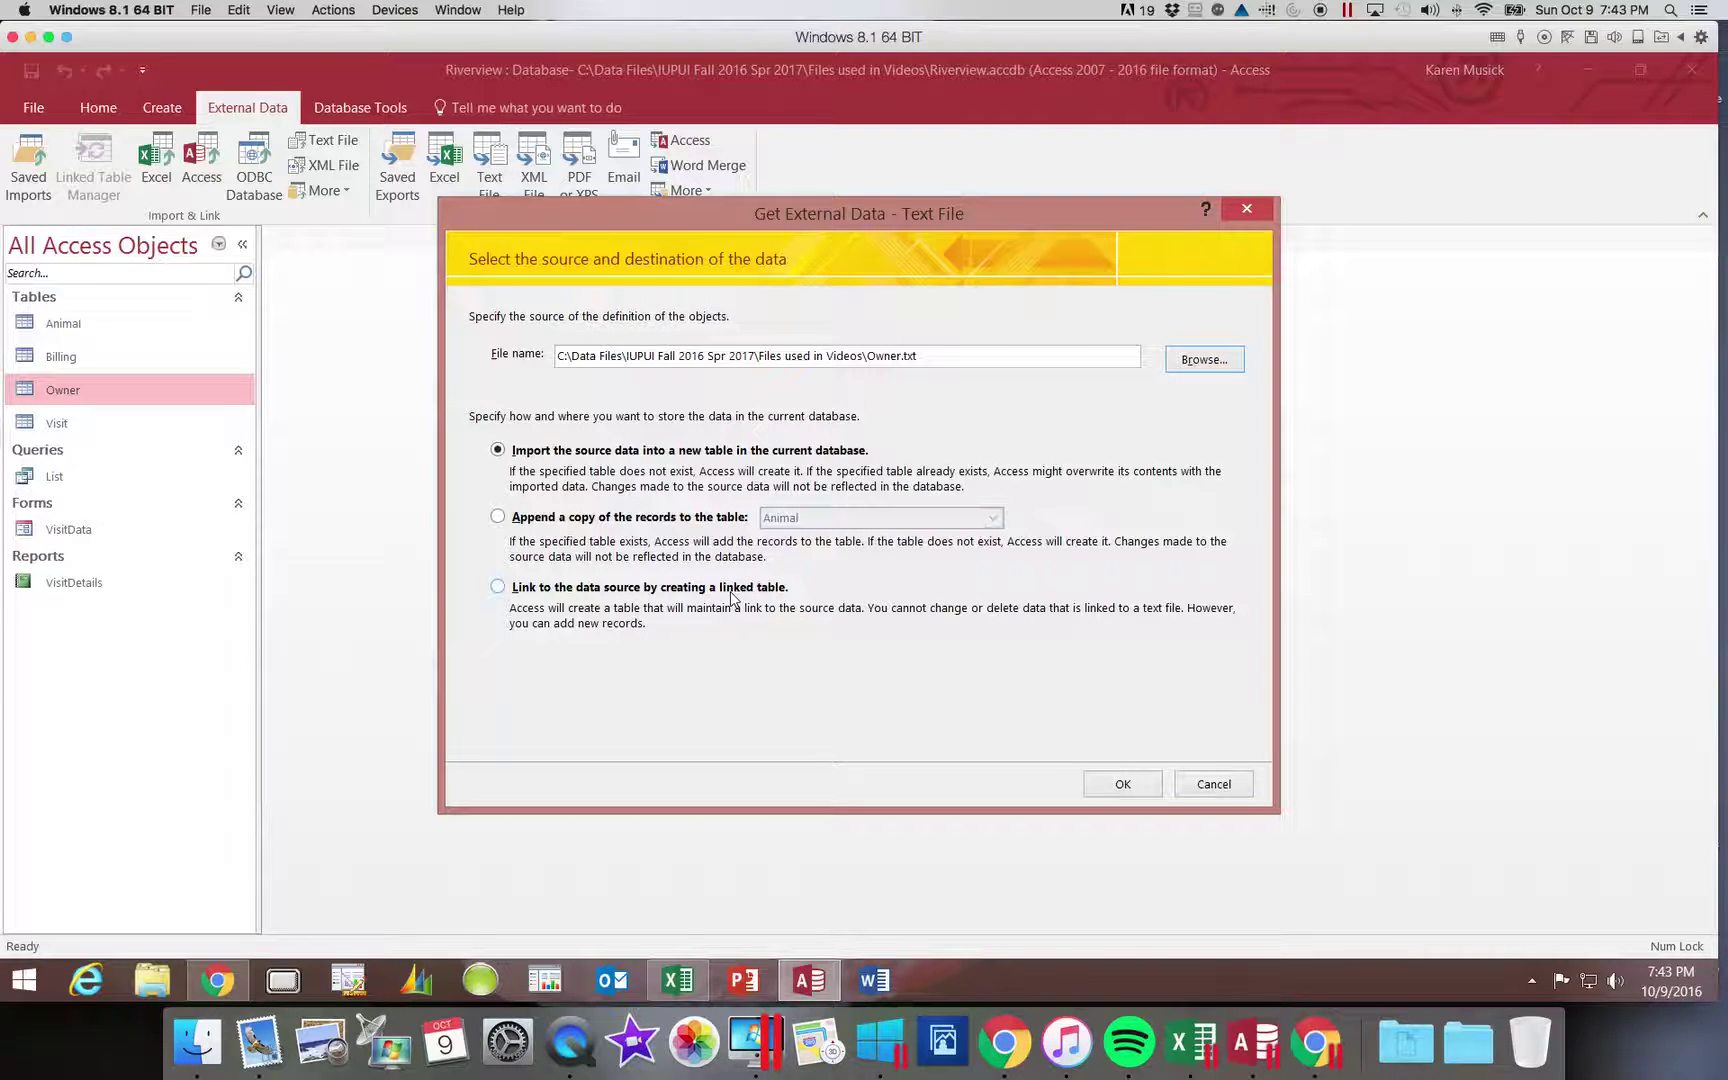
- Choose to append a copy of the records to the Owner table and confirm with OK
{"action": "left_click", "coordinate": [502, 523]}
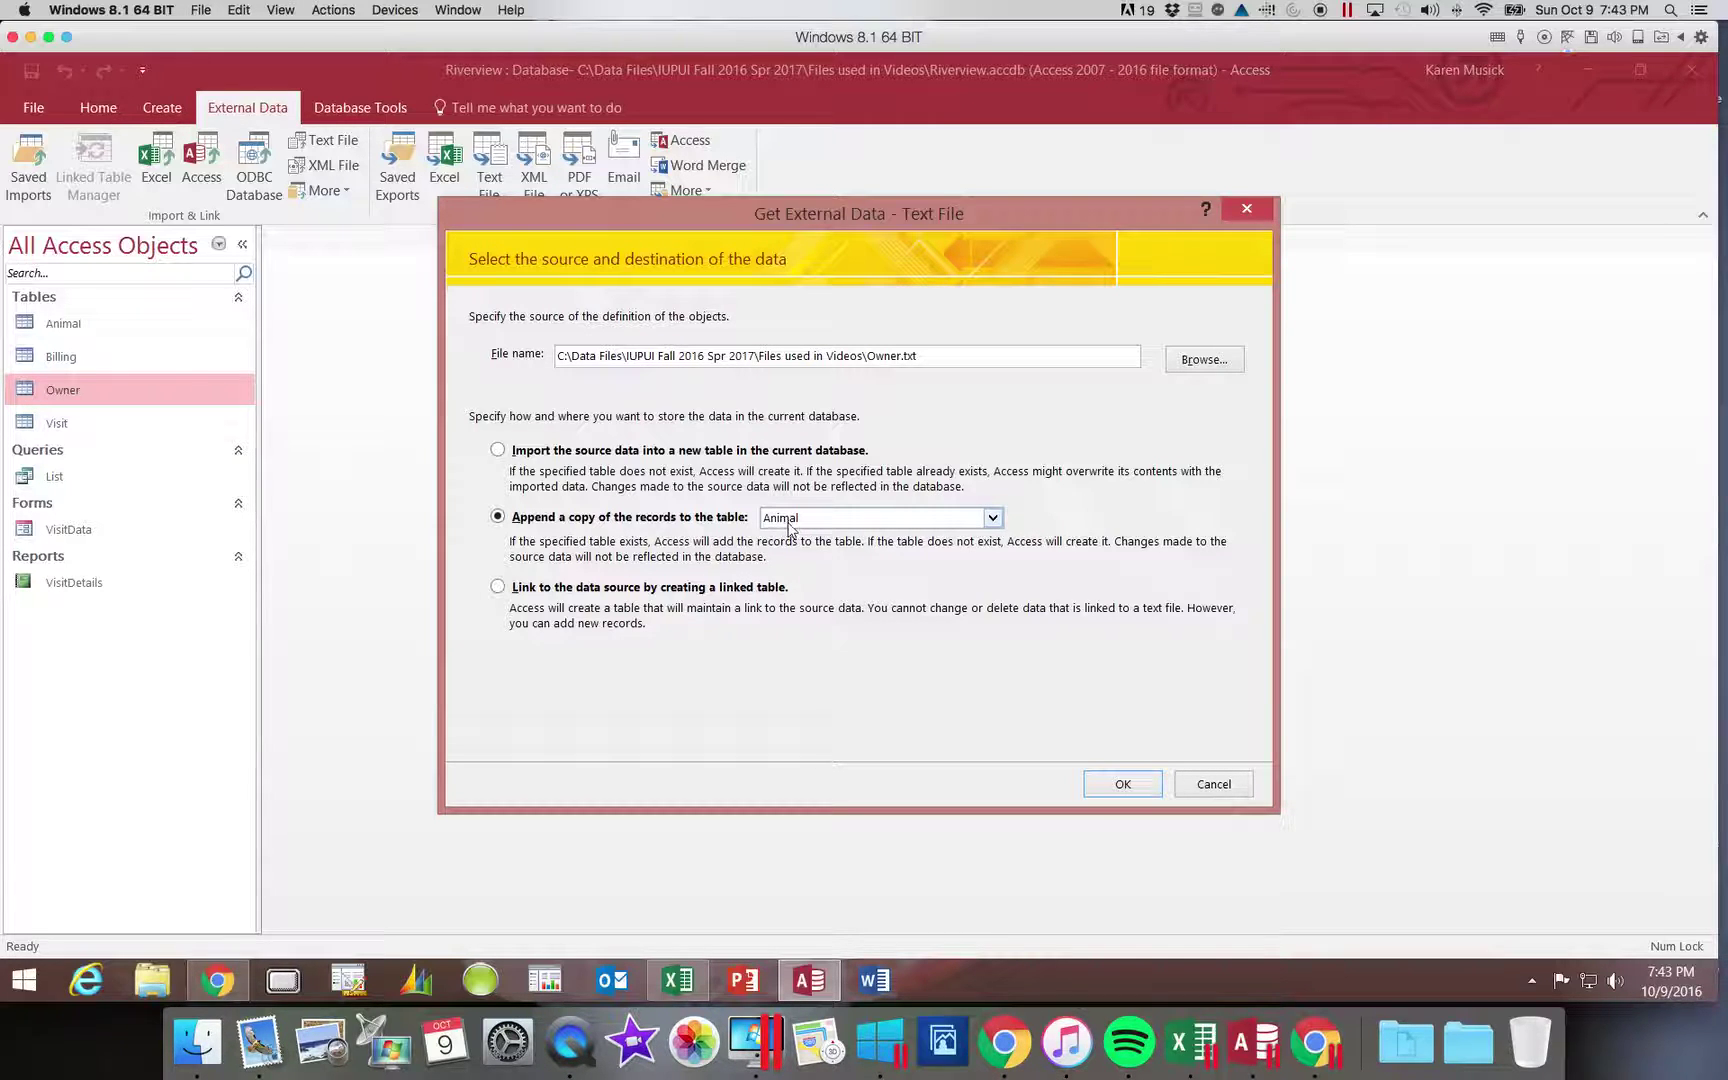
{"action": "left_click", "coordinate": [993, 518]}
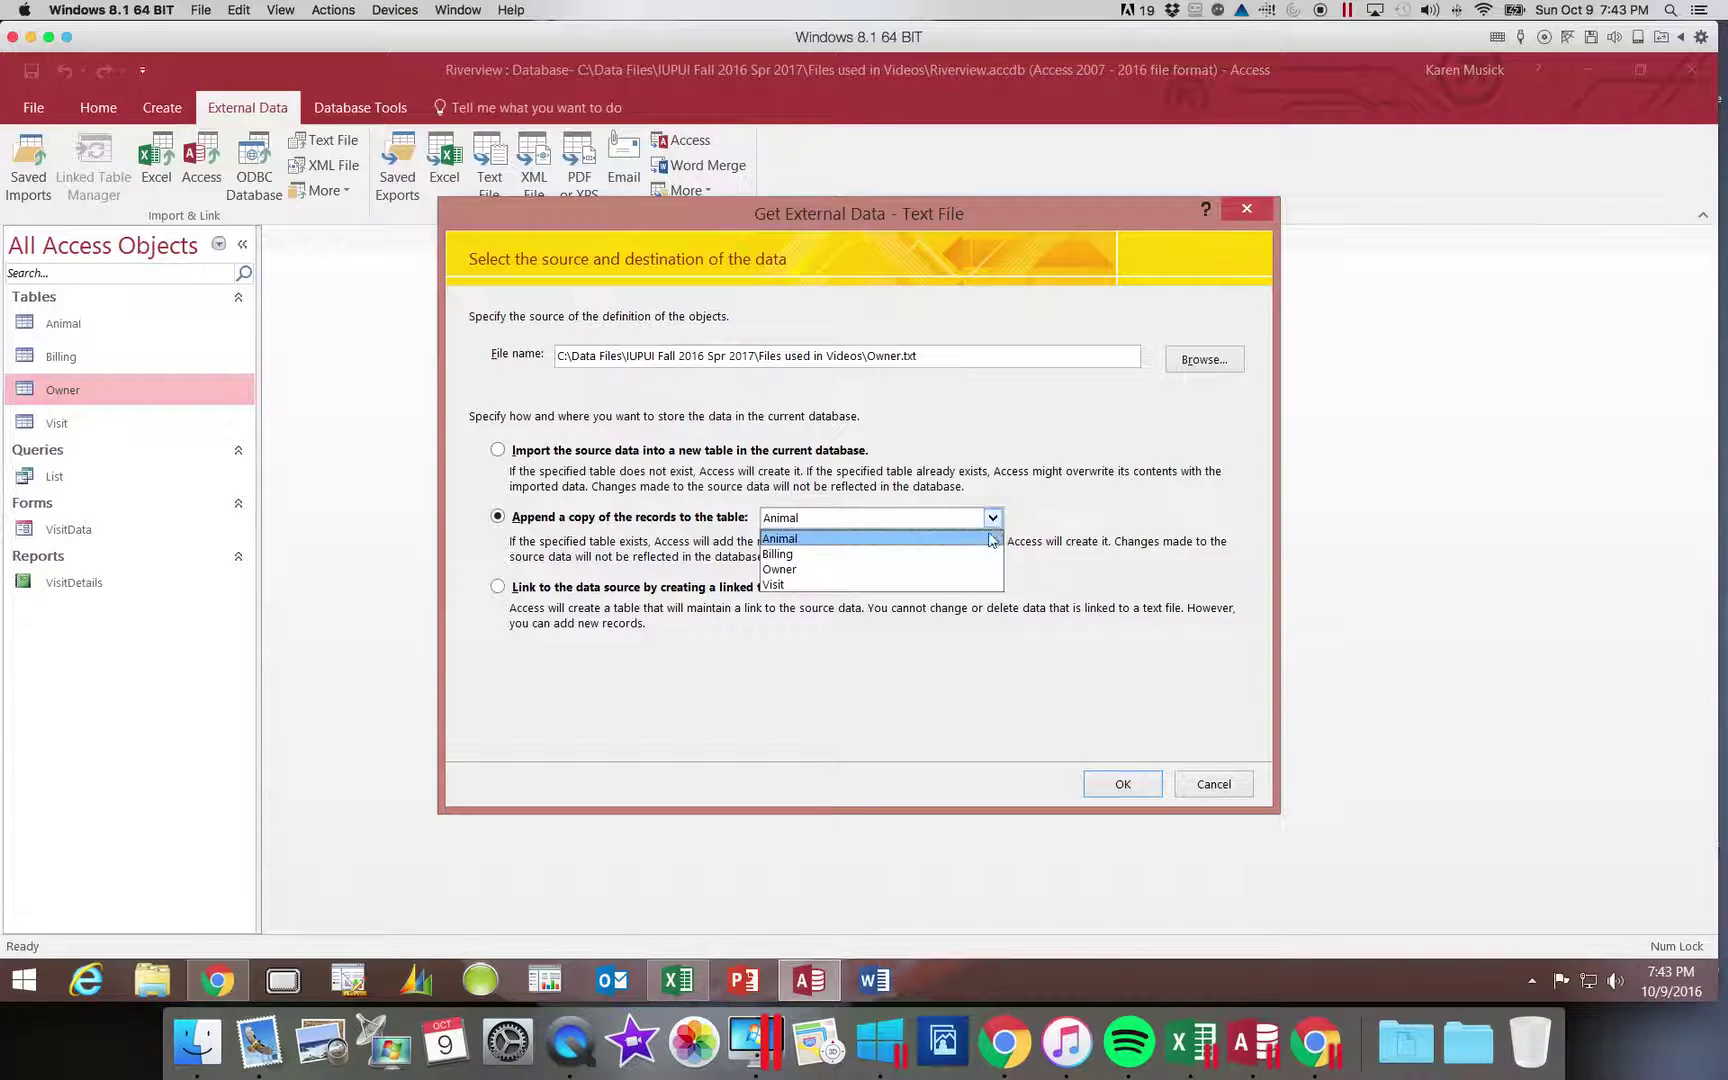
{"action": "left_click", "coordinate": [937, 570]}
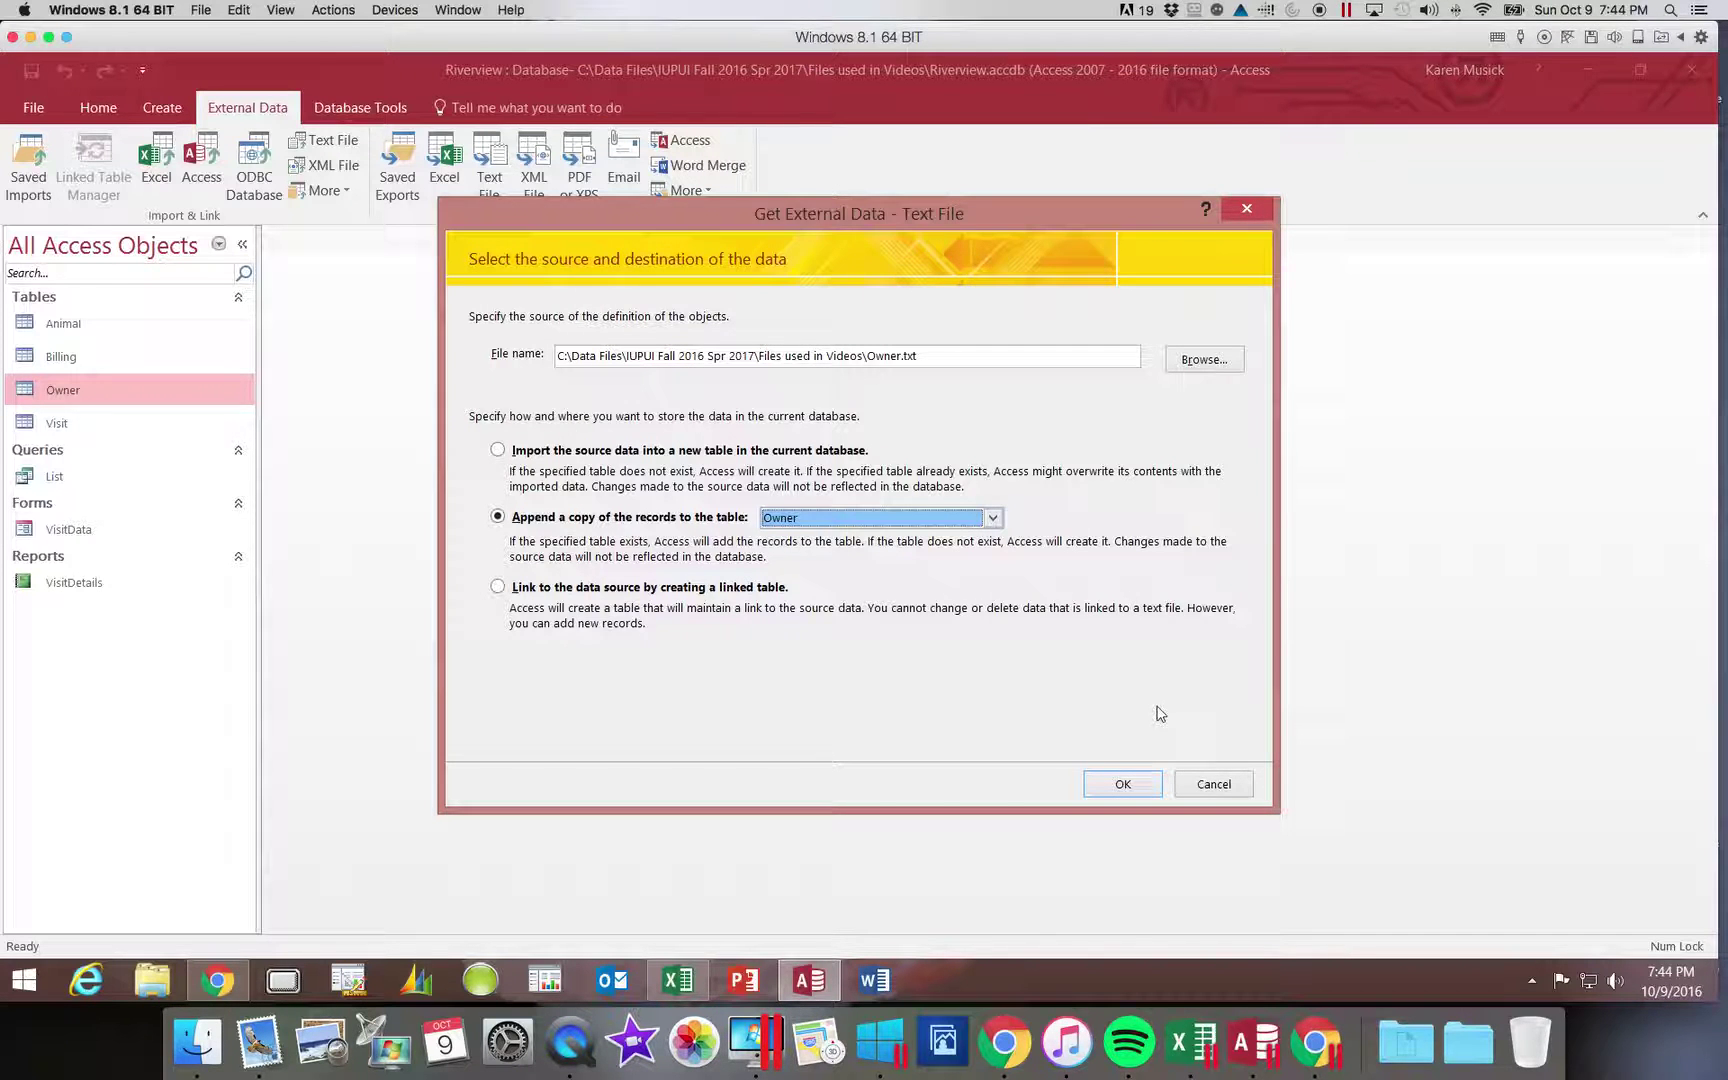
{"action": "left_click", "coordinate": [1122, 786]}
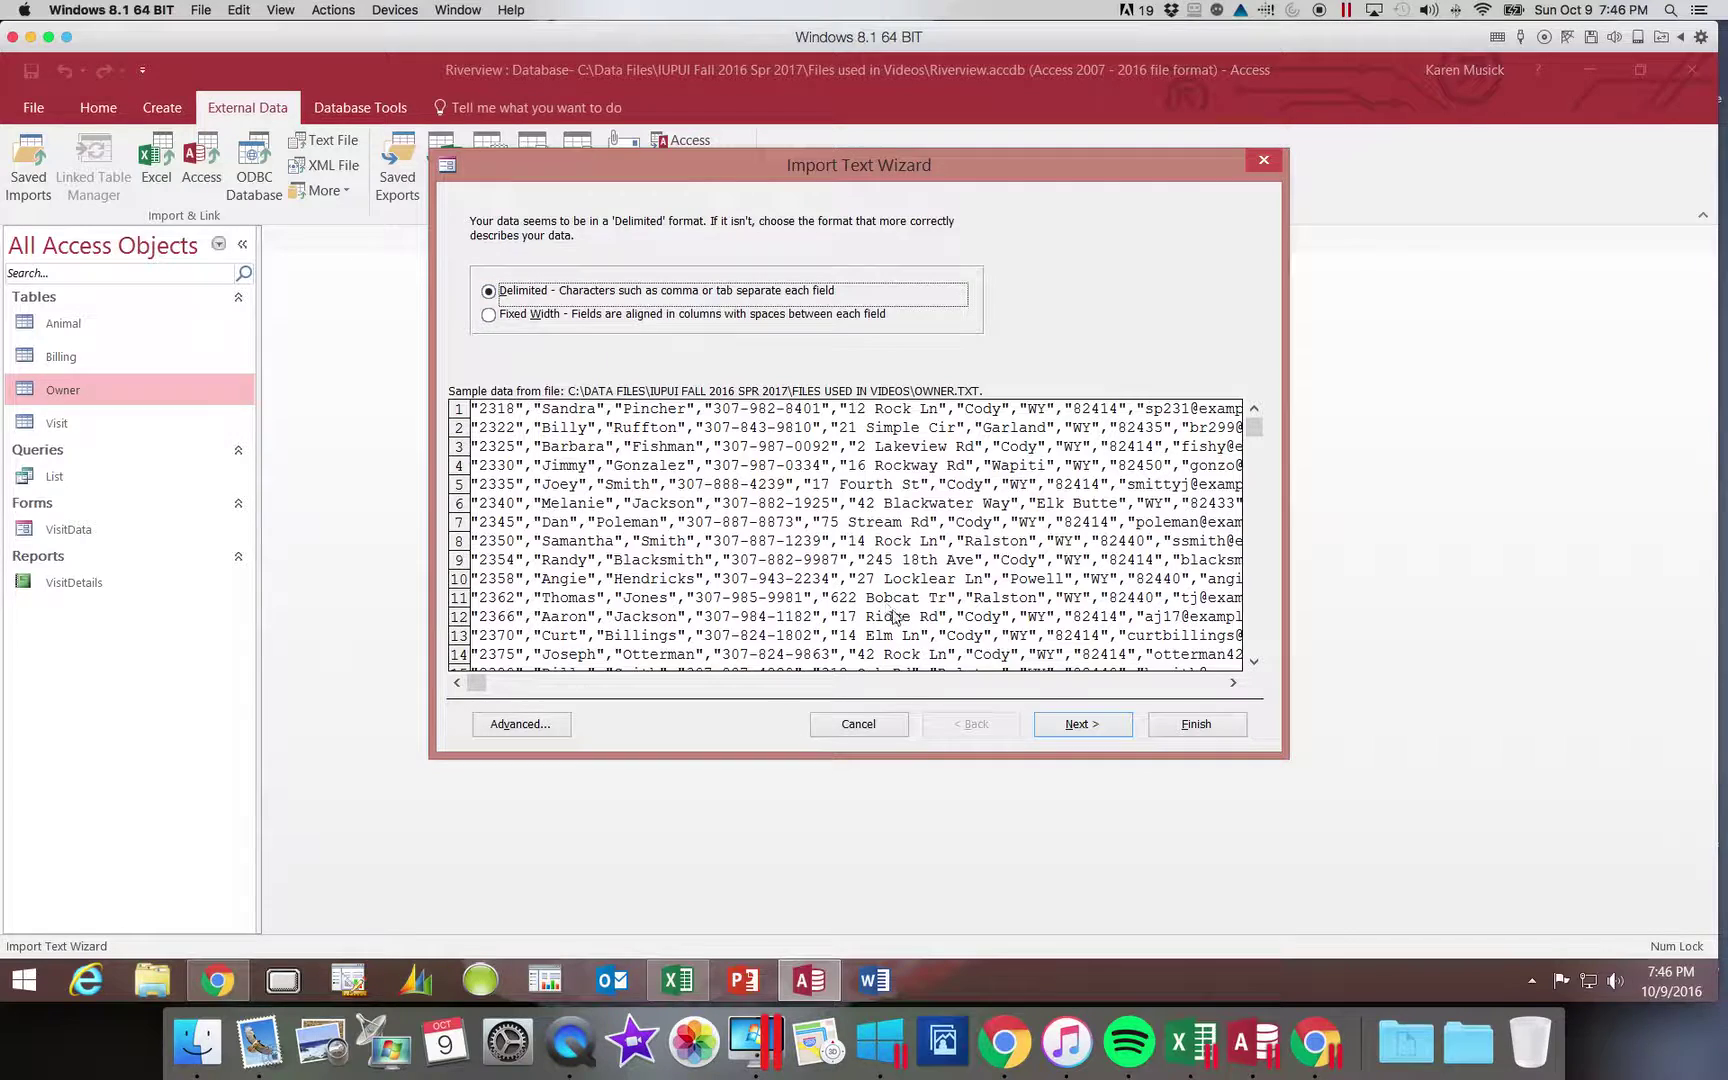
- Complete the wizard with Comma delimiter and double-quote qualifier, finish, and close without saving import steps
{"action": "left_click", "coordinate": [1105, 731]}
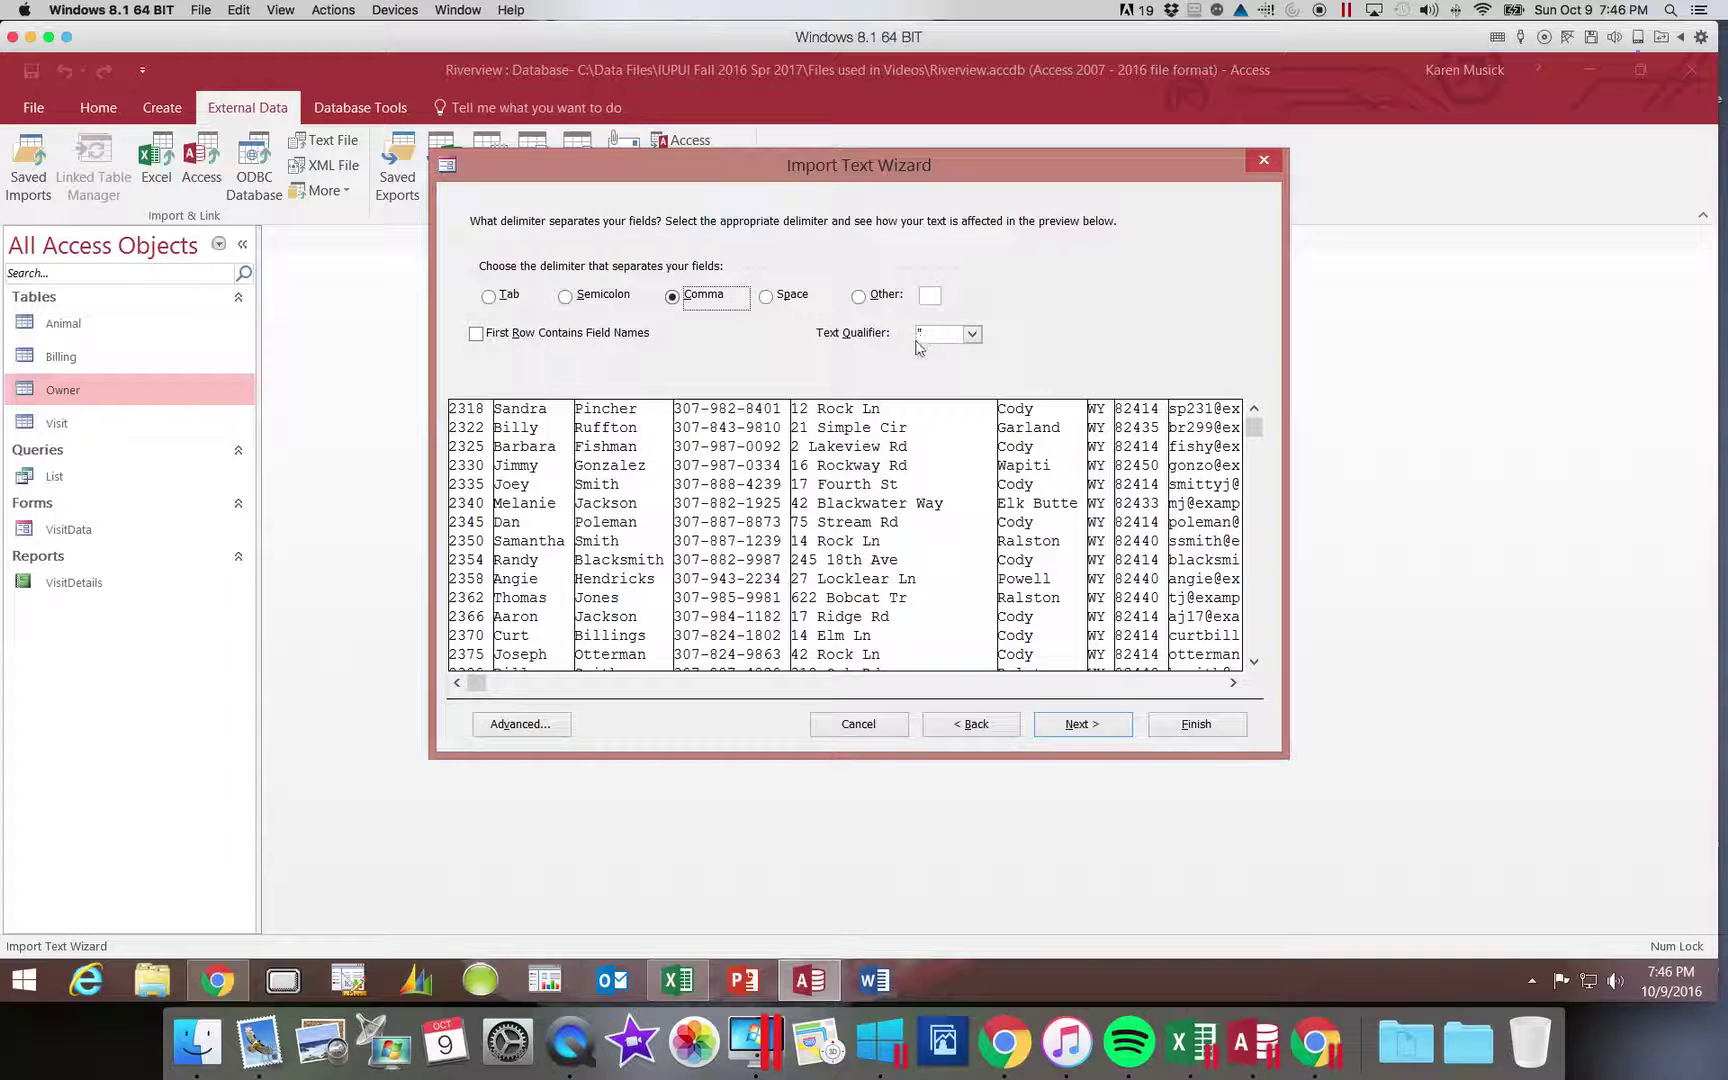
{"action": "left_click", "coordinate": [972, 336]}
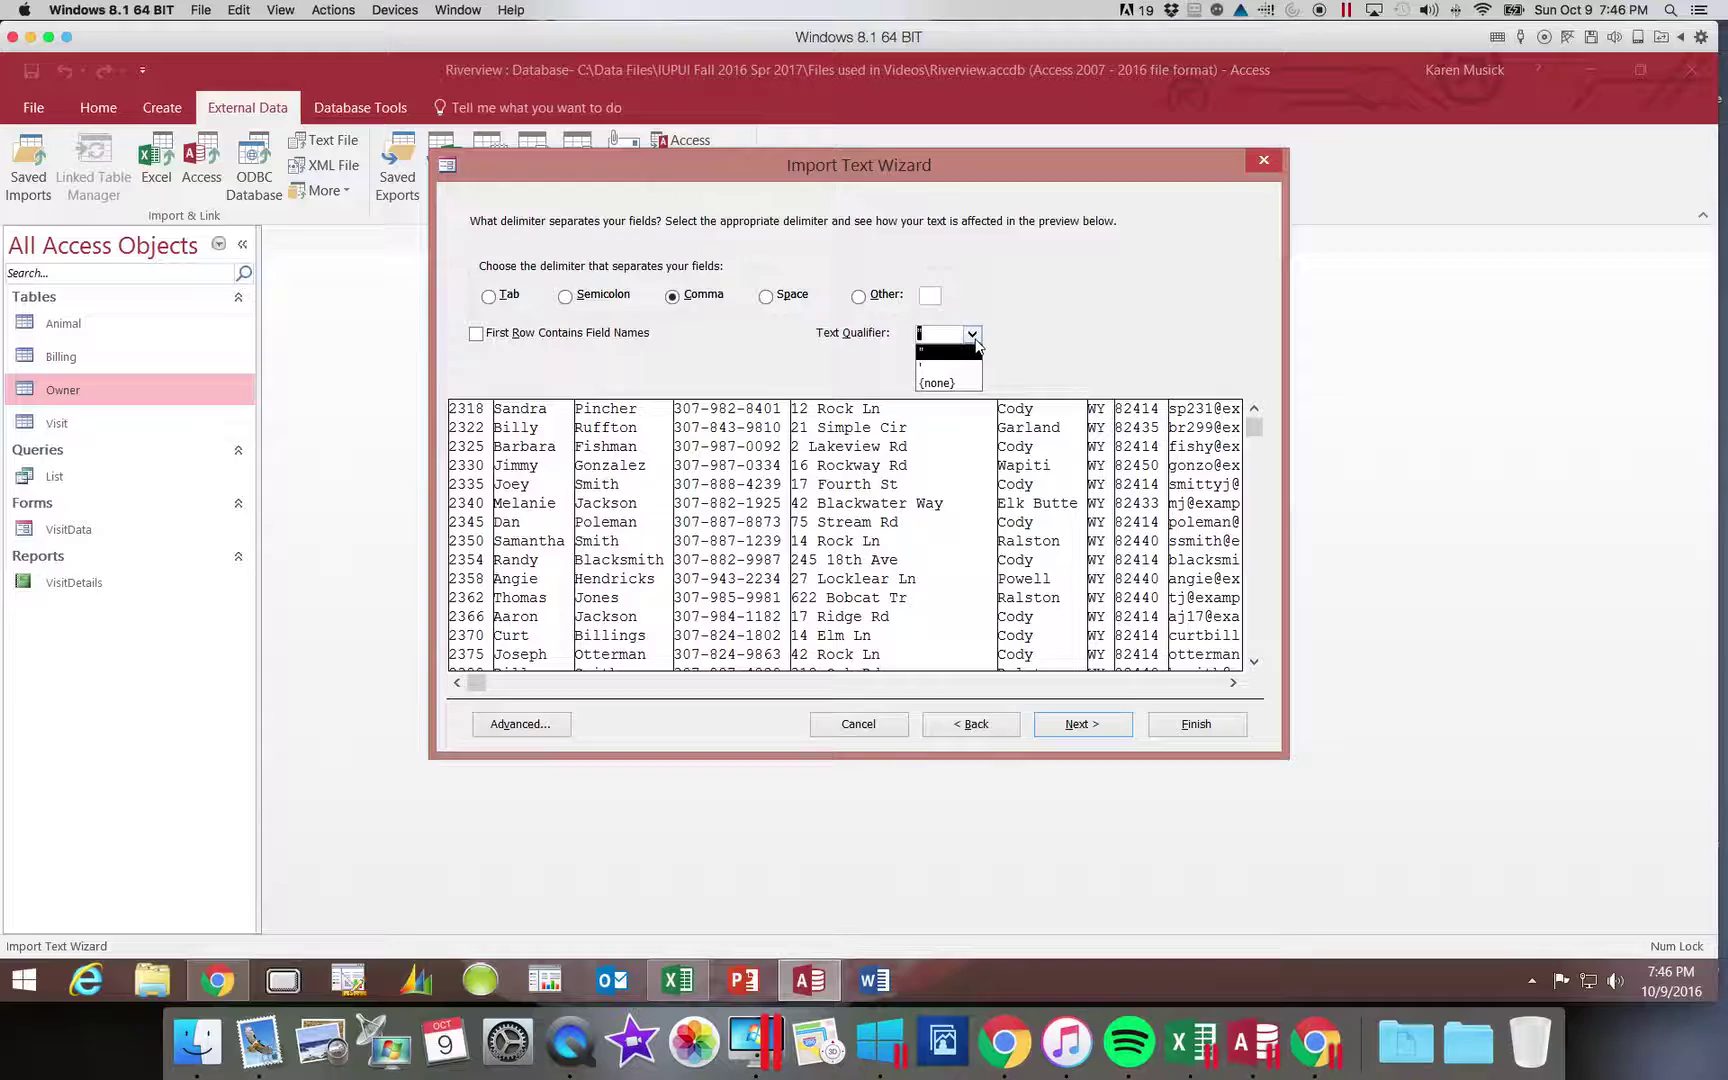
{"action": "left_click", "coordinate": [972, 336]}
{"action": "left_click", "coordinate": [881, 352]}
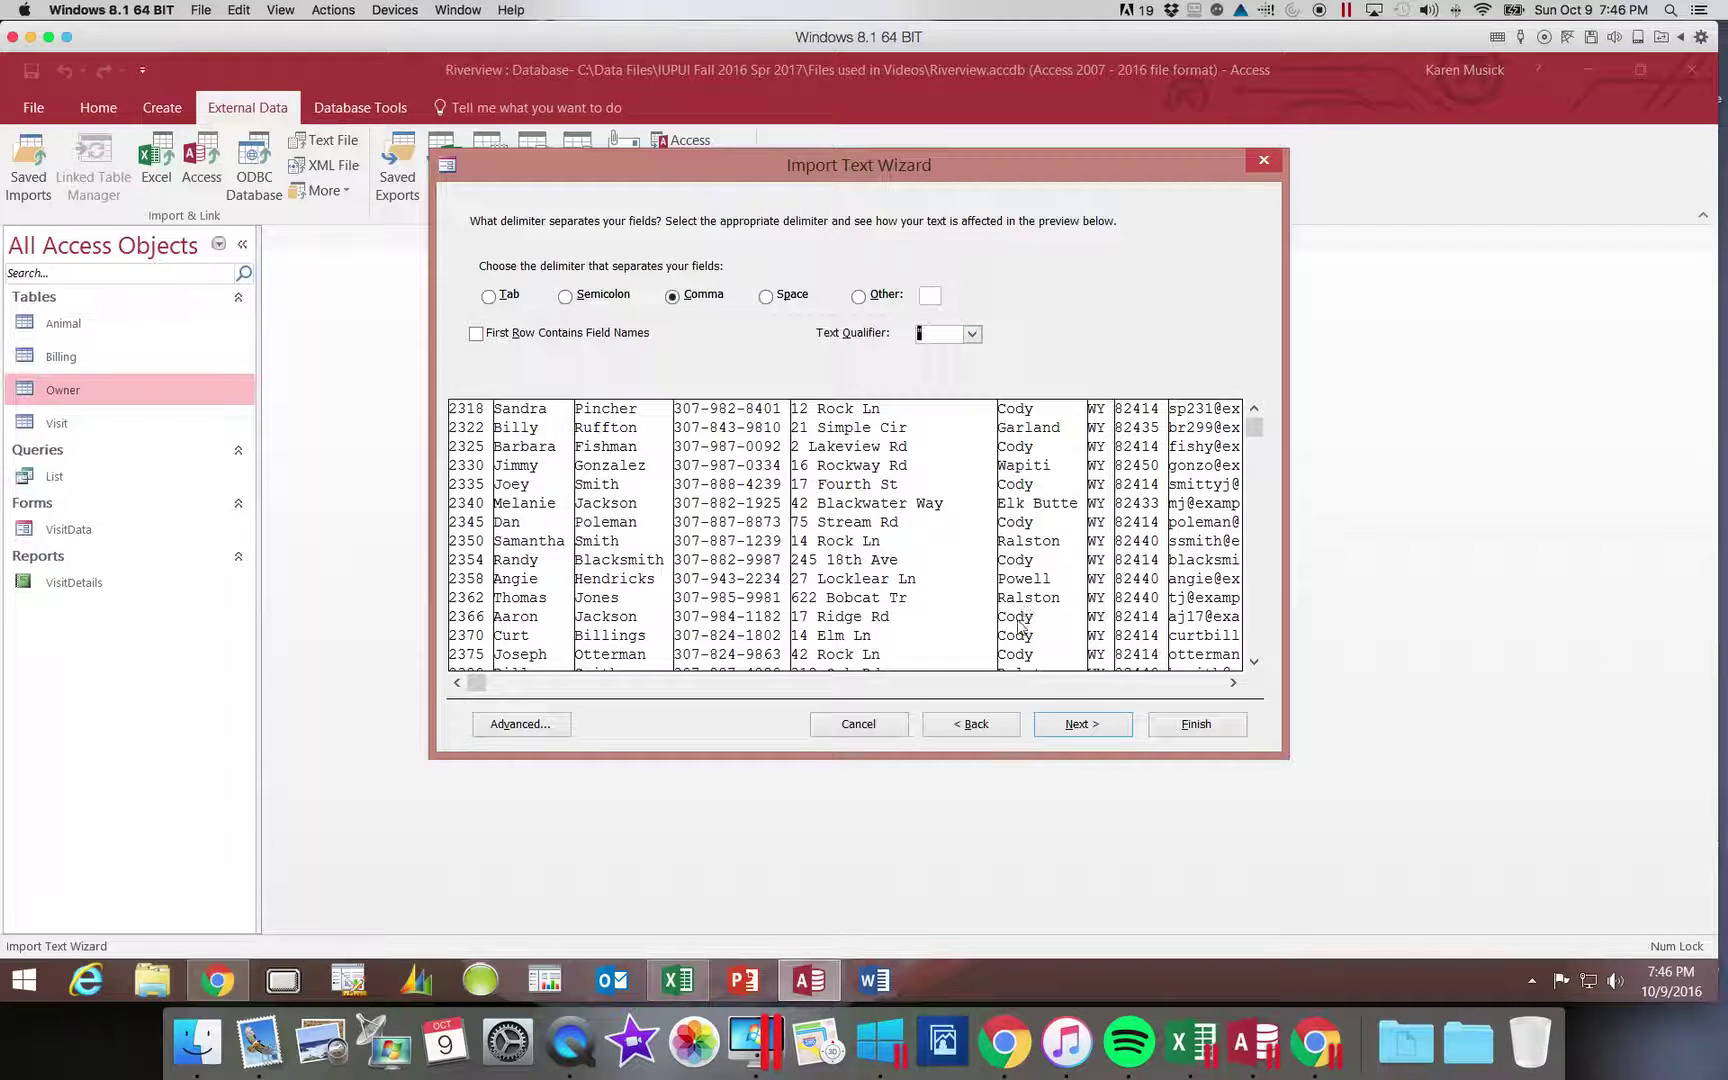
{"action": "left_click", "coordinate": [1100, 730]}
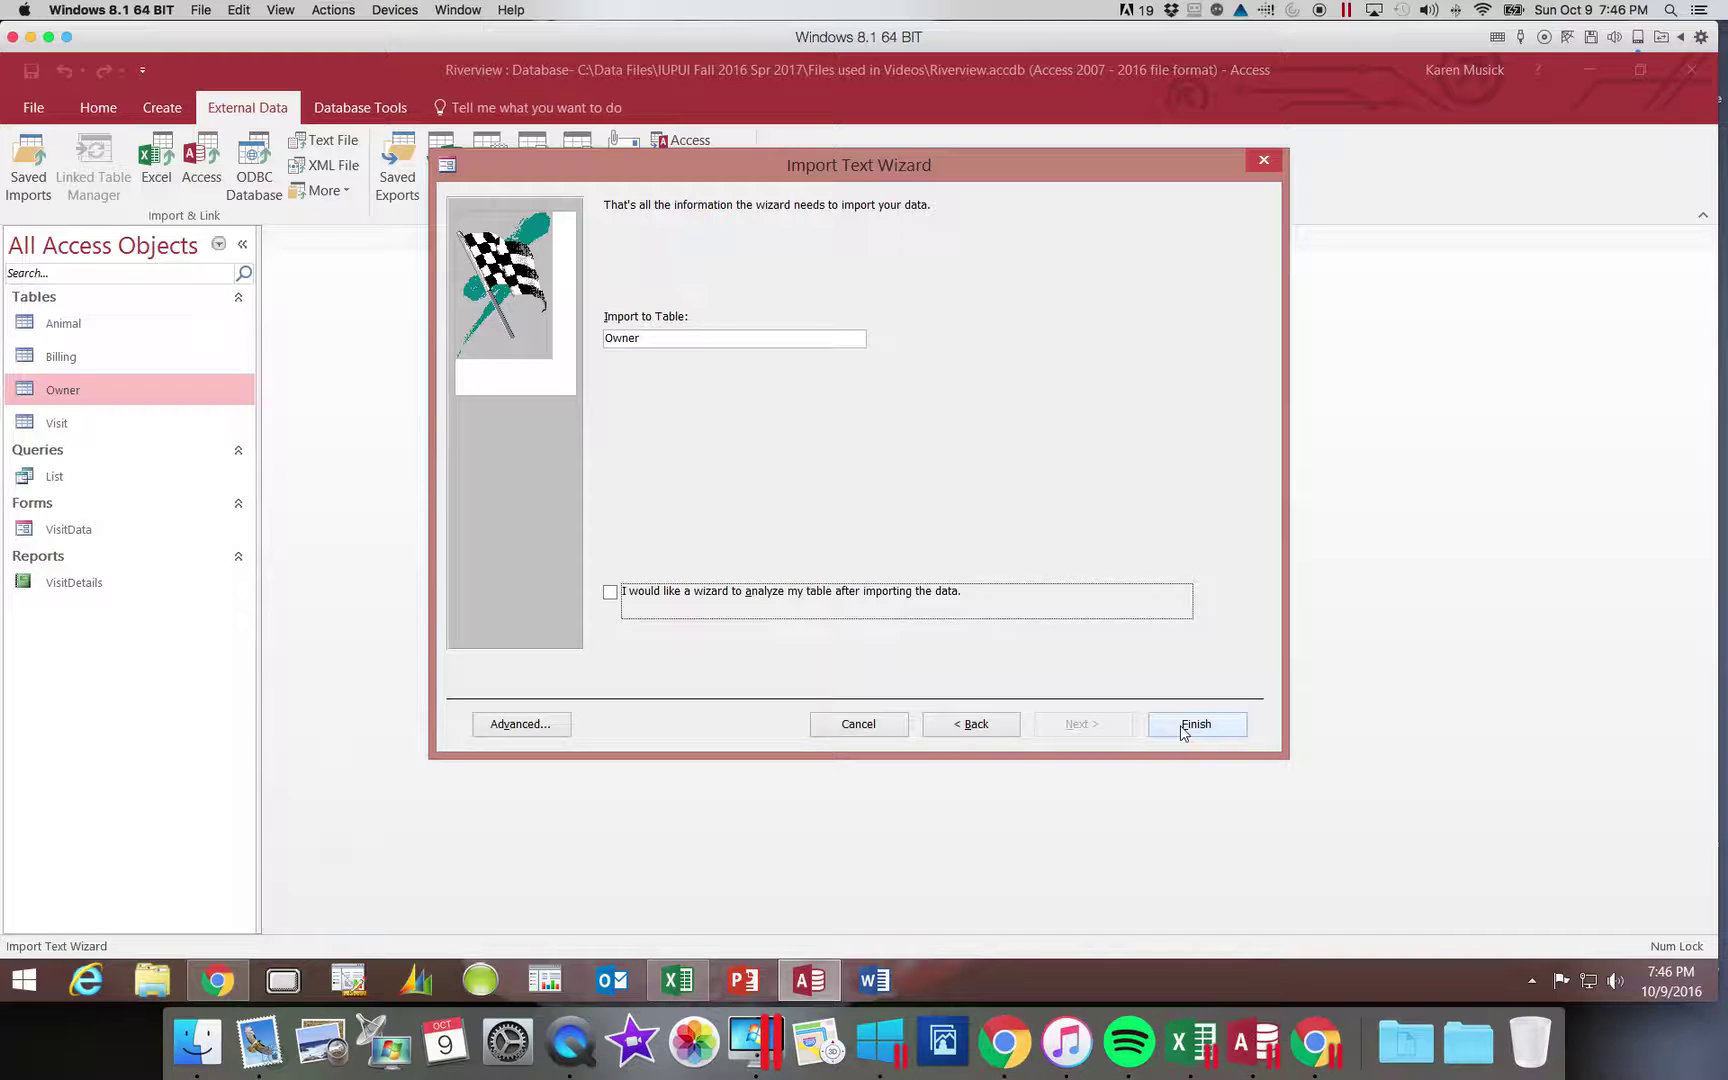
{"action": "left_click", "coordinate": [1182, 729]}
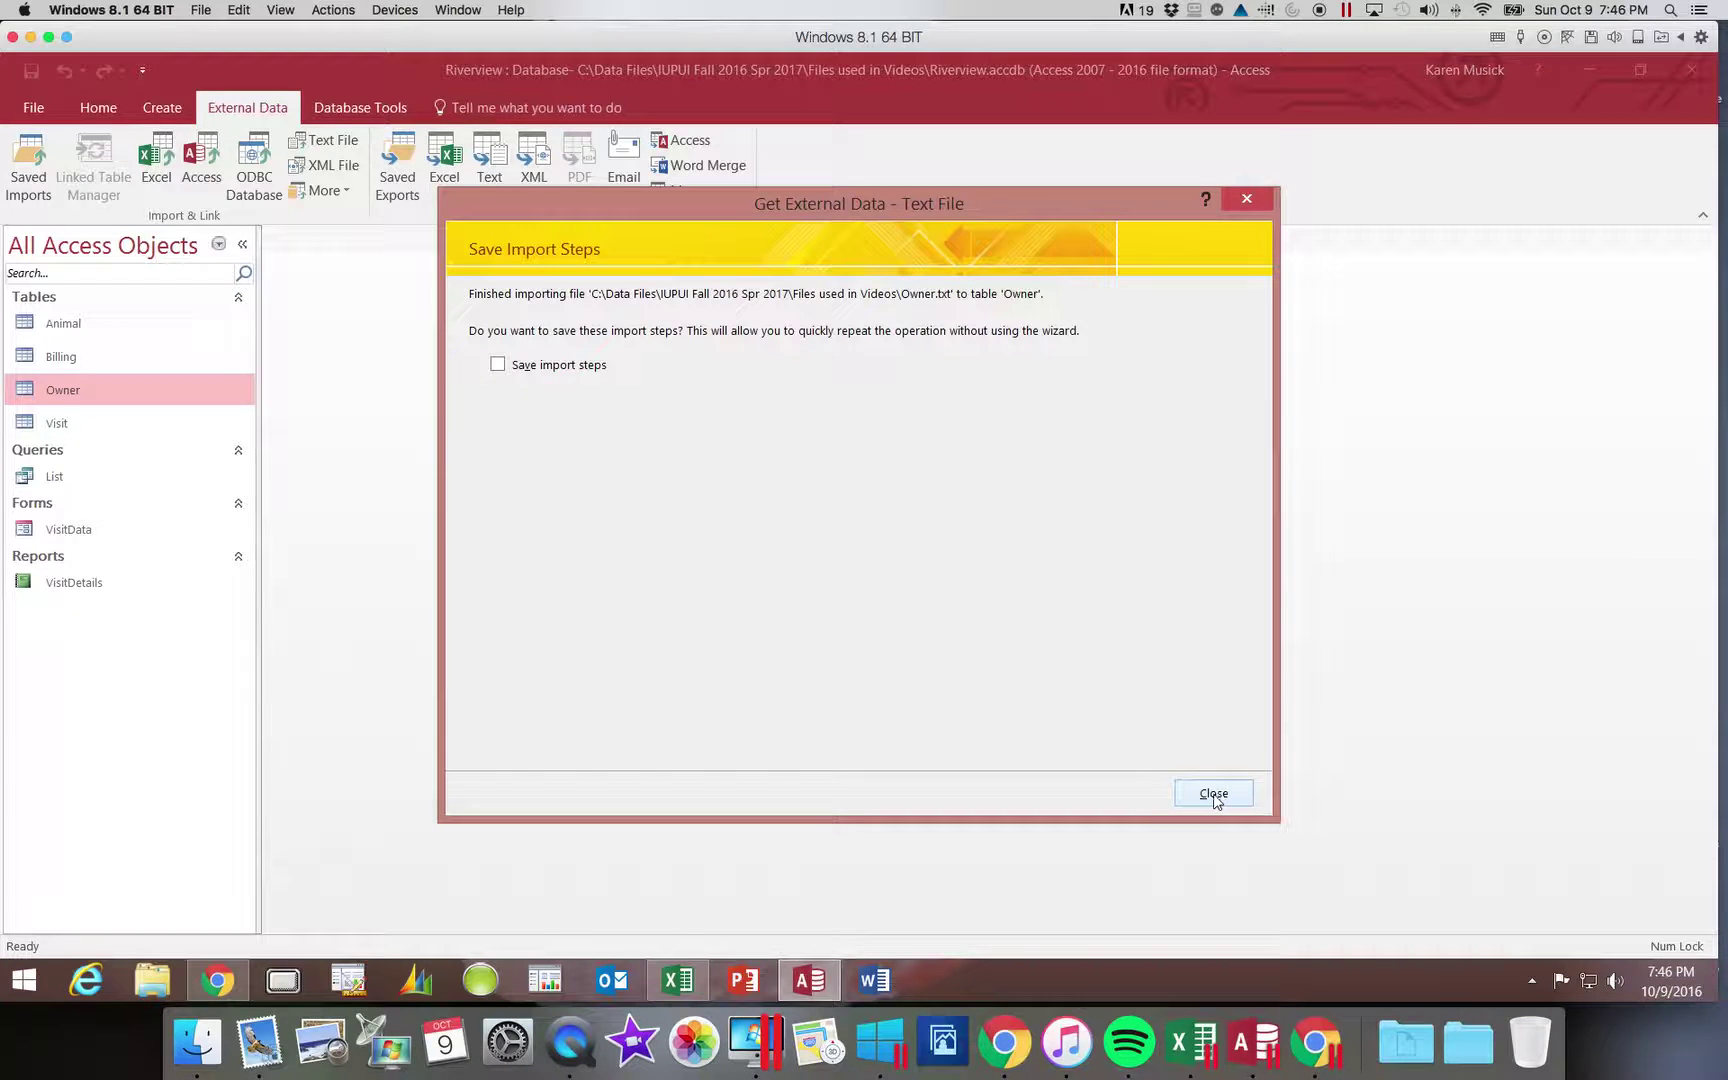
{"action": "left_click", "coordinate": [1214, 795]}
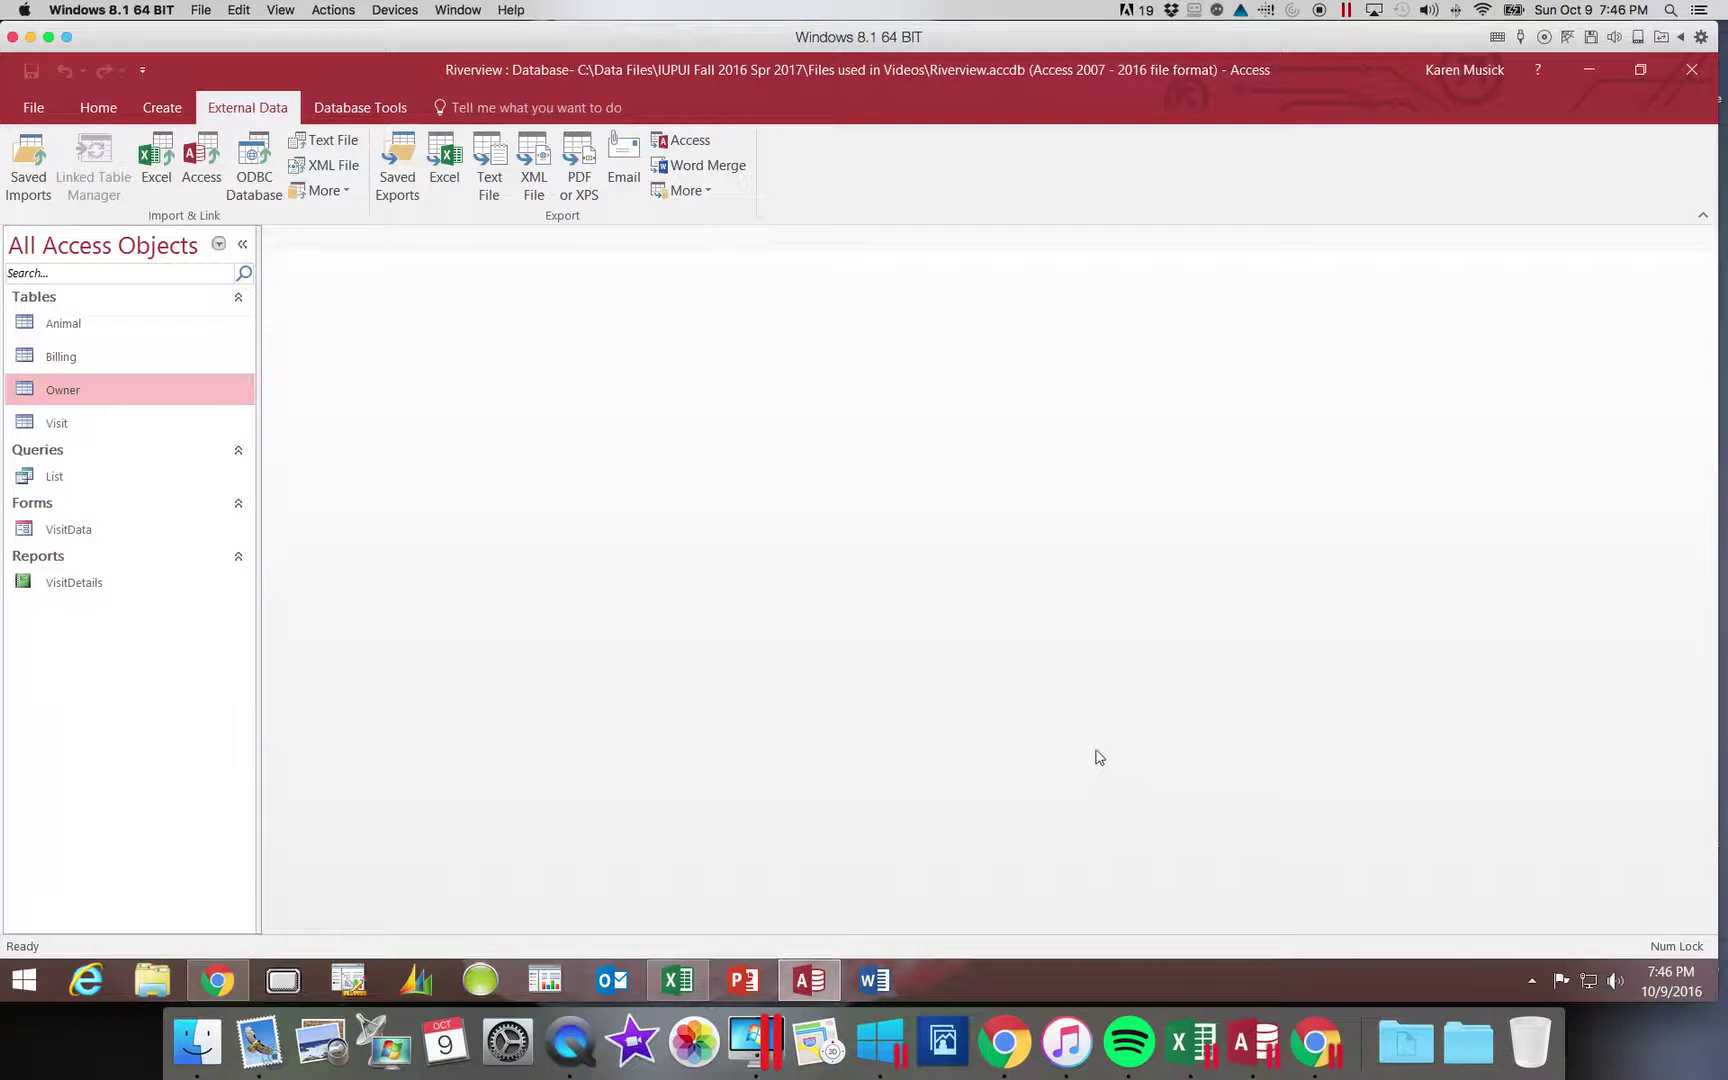
- Open the 25-record Owner table, best-fit the Address, City and Email columns, and save the widths
{"action": "double_click", "coordinate": [90, 392]}
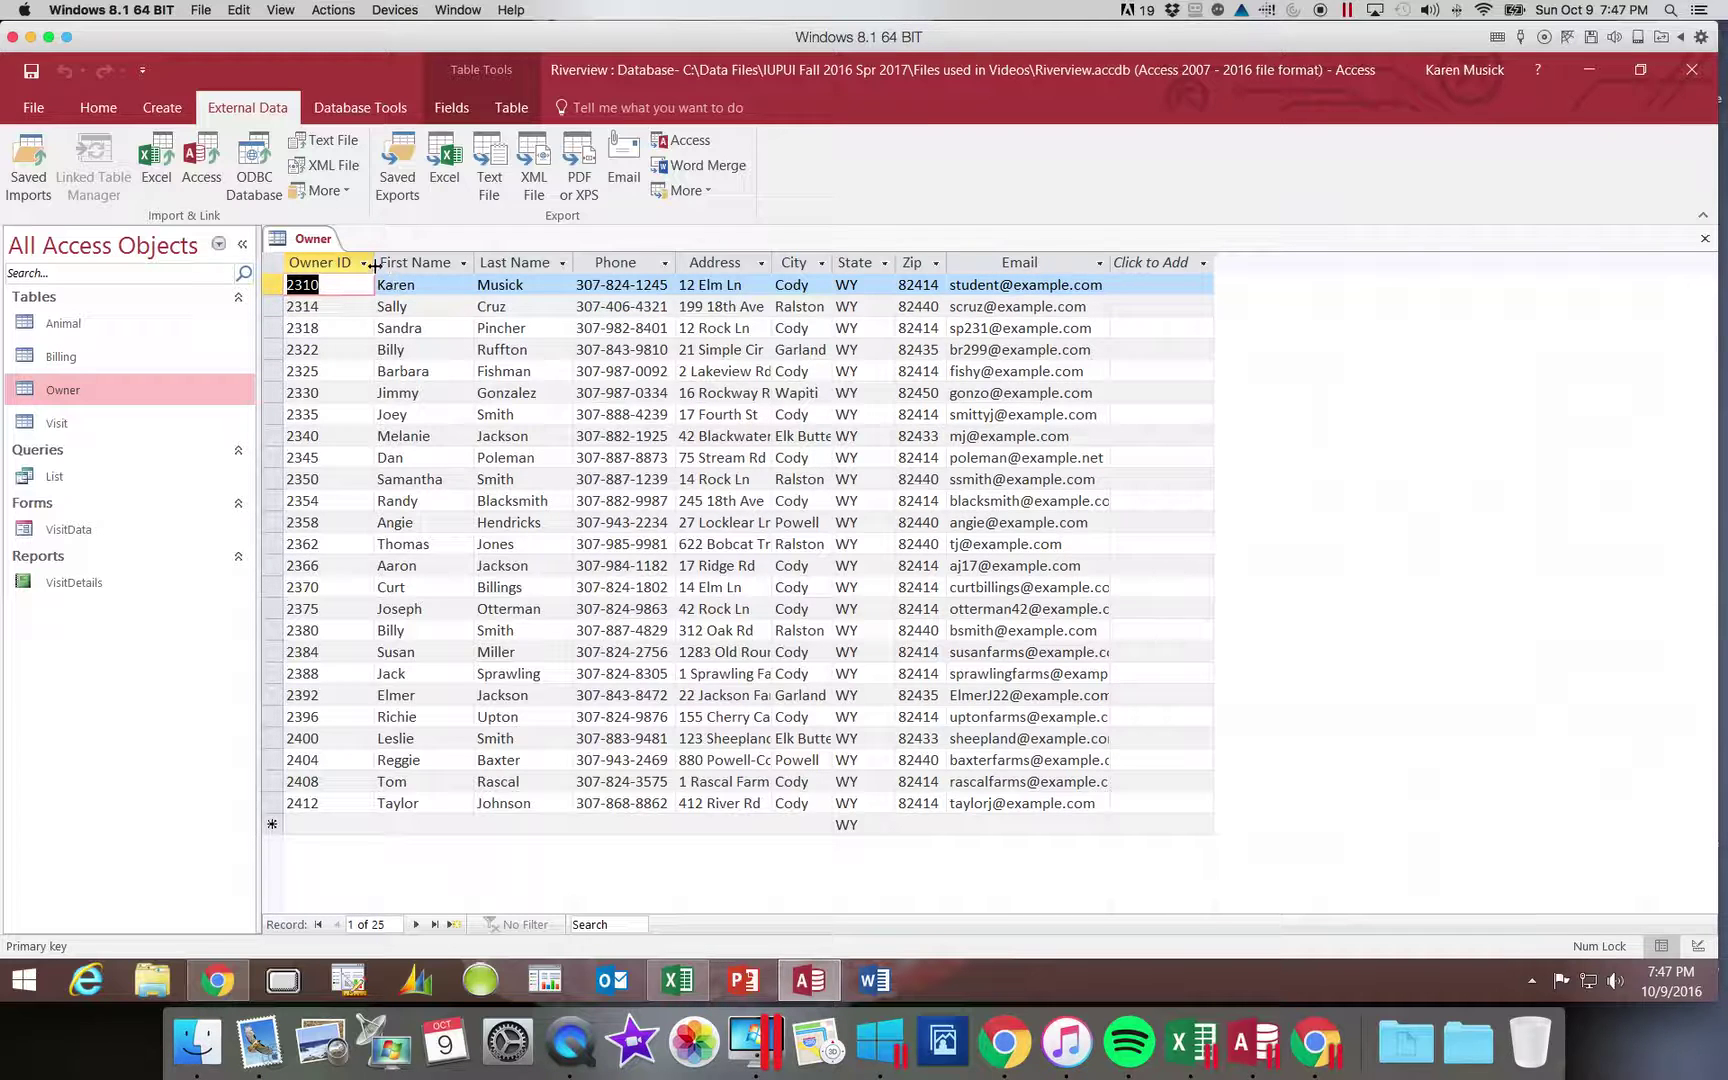
{"action": "left_click_drag", "start_coordinate": [375, 270], "coordinate": [375, 270]}
{"action": "left_click", "coordinate": [476, 263]}
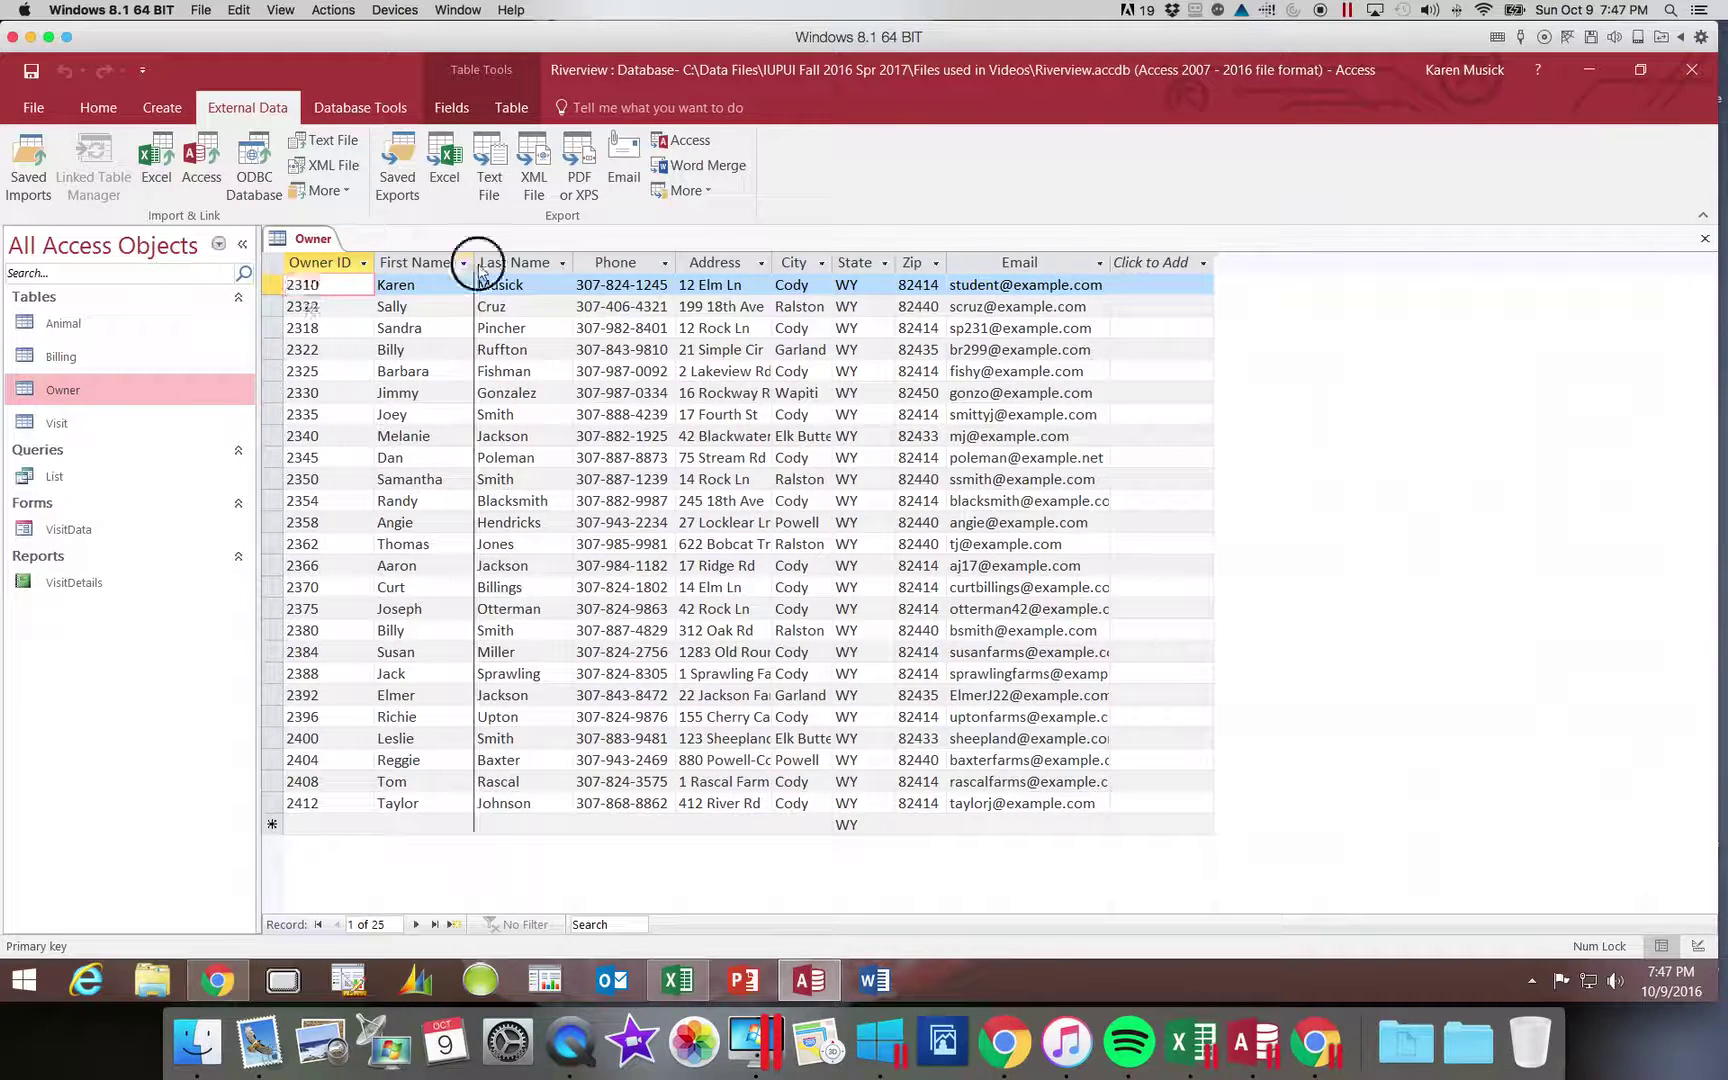
{"action": "left_click", "coordinate": [574, 270]}
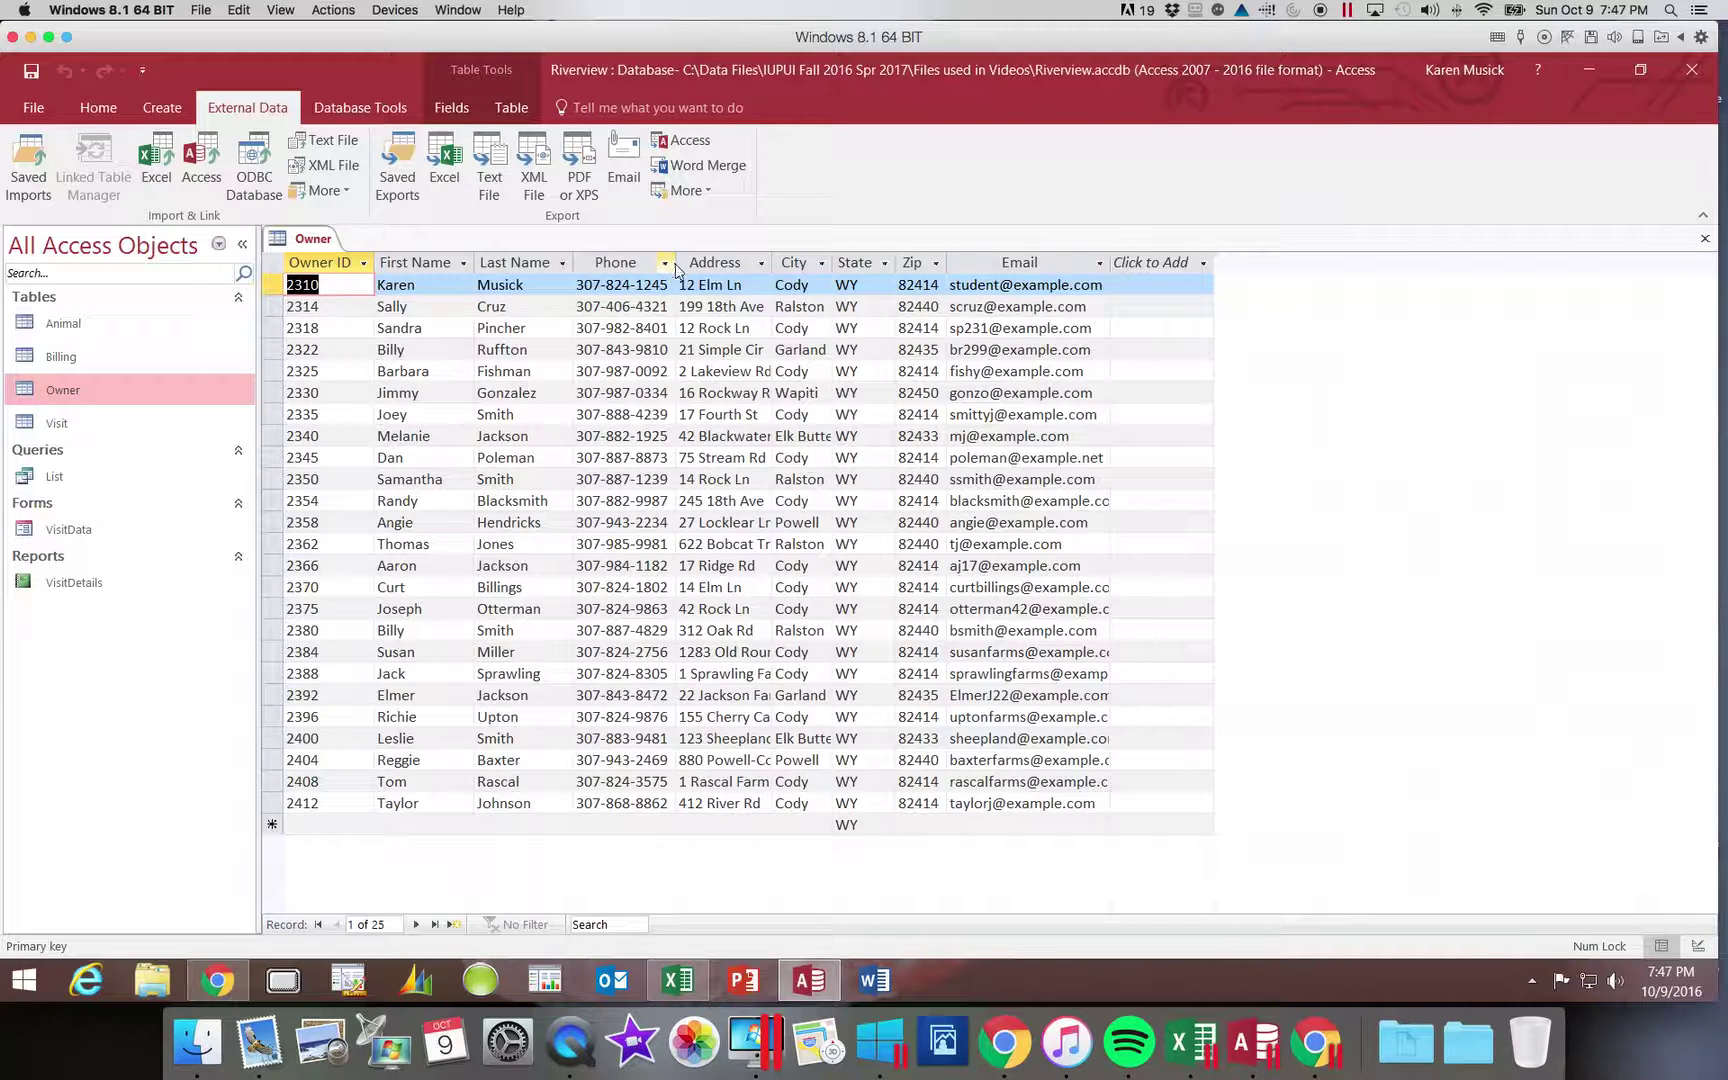
{"action": "double_click", "coordinate": [771, 263]}
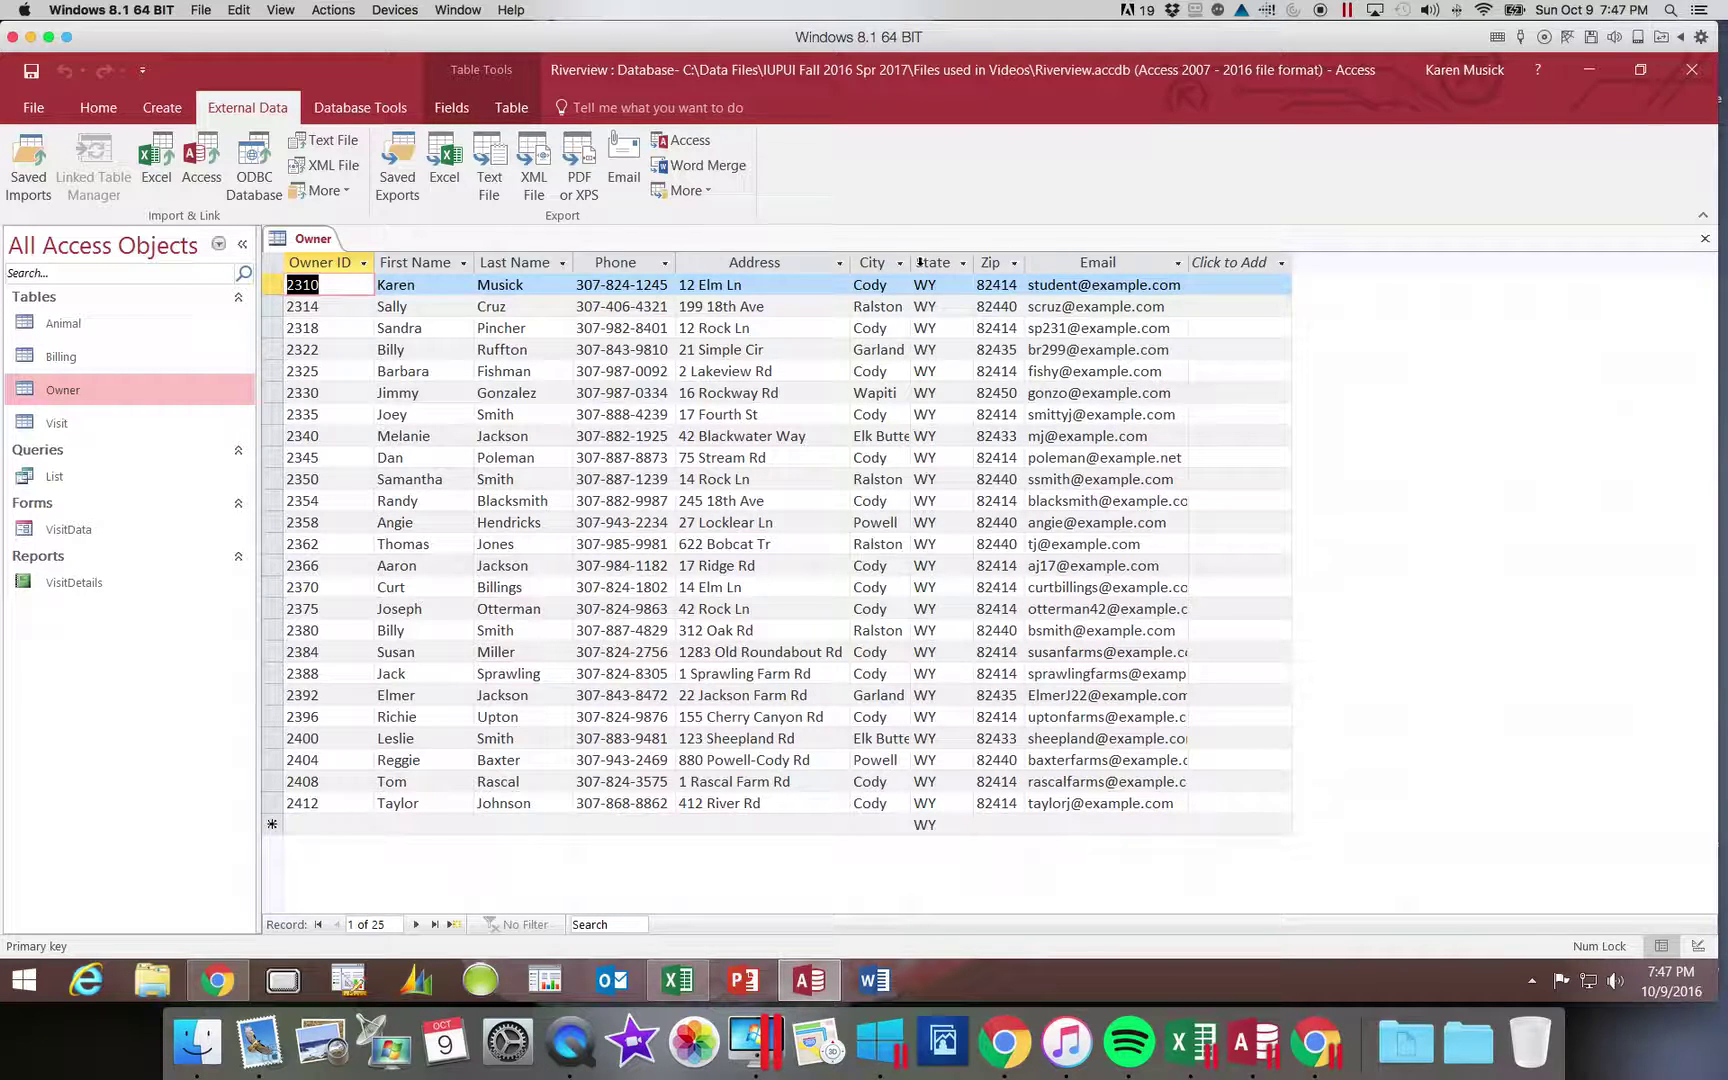
{"action": "double_click", "coordinate": [910, 263]}
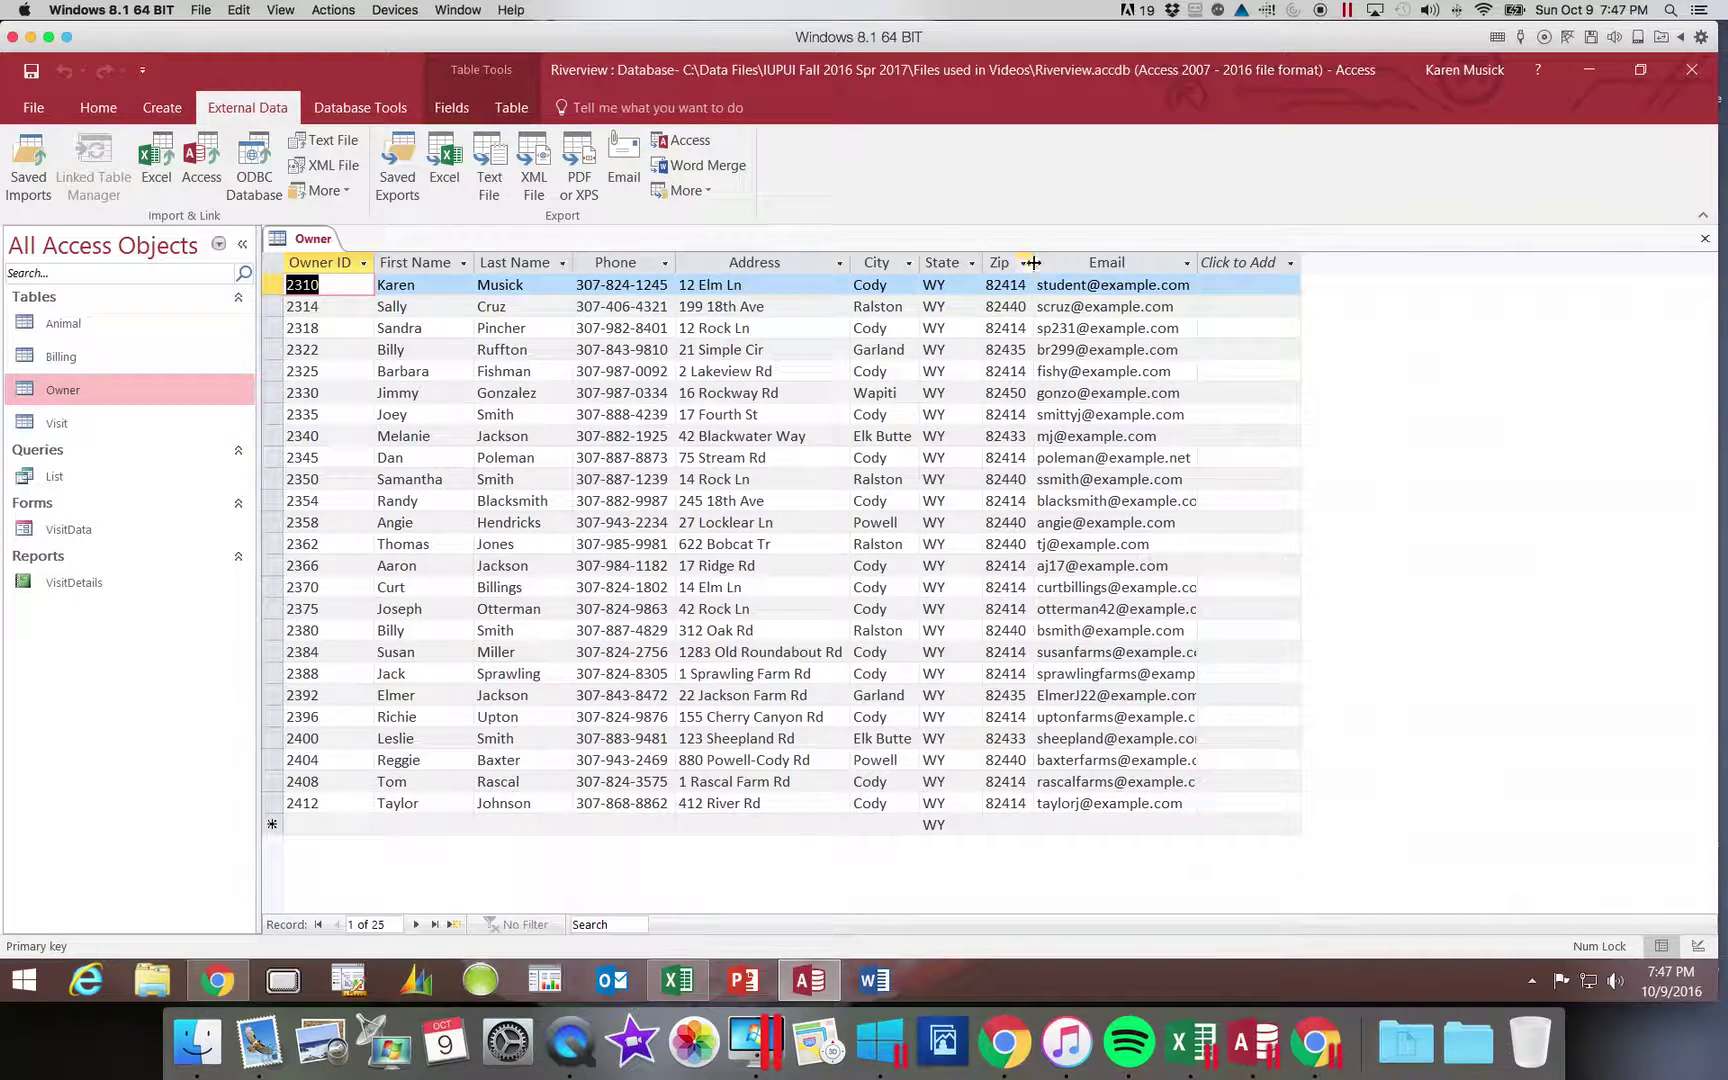
{"action": "double_click", "coordinate": [1033, 263]}
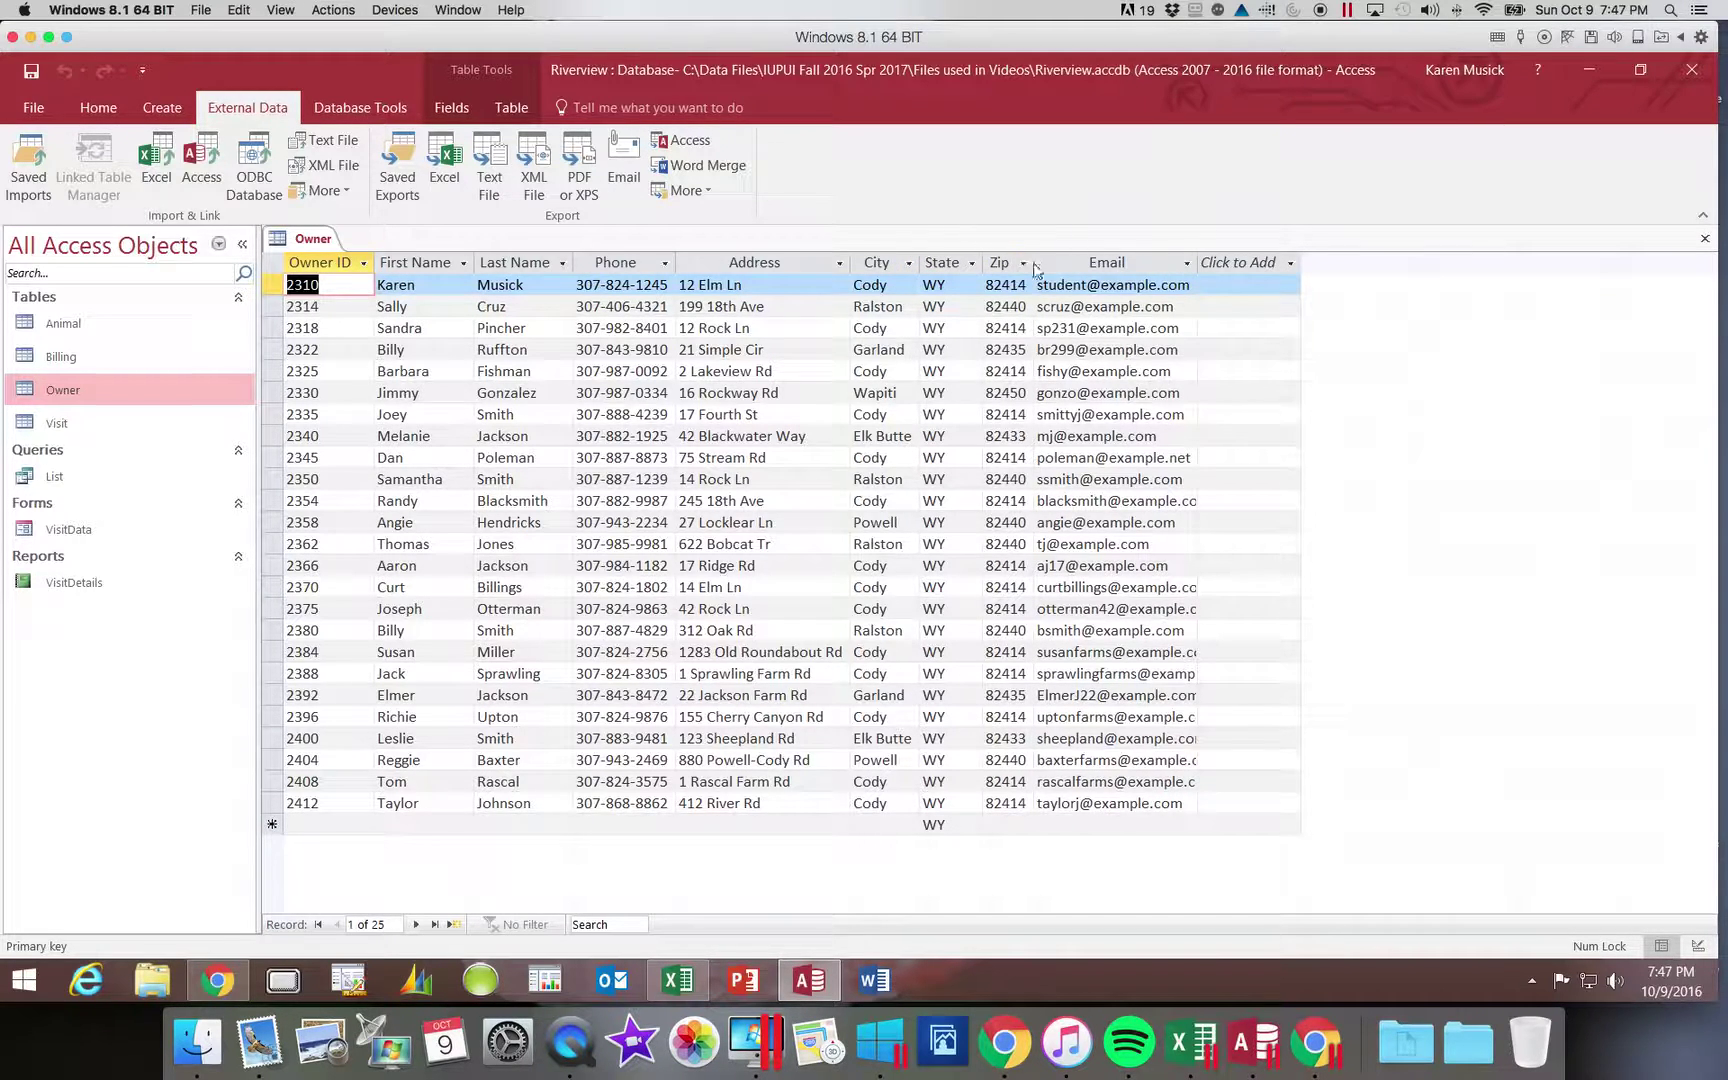
{"action": "double_click", "coordinate": [1198, 258]}
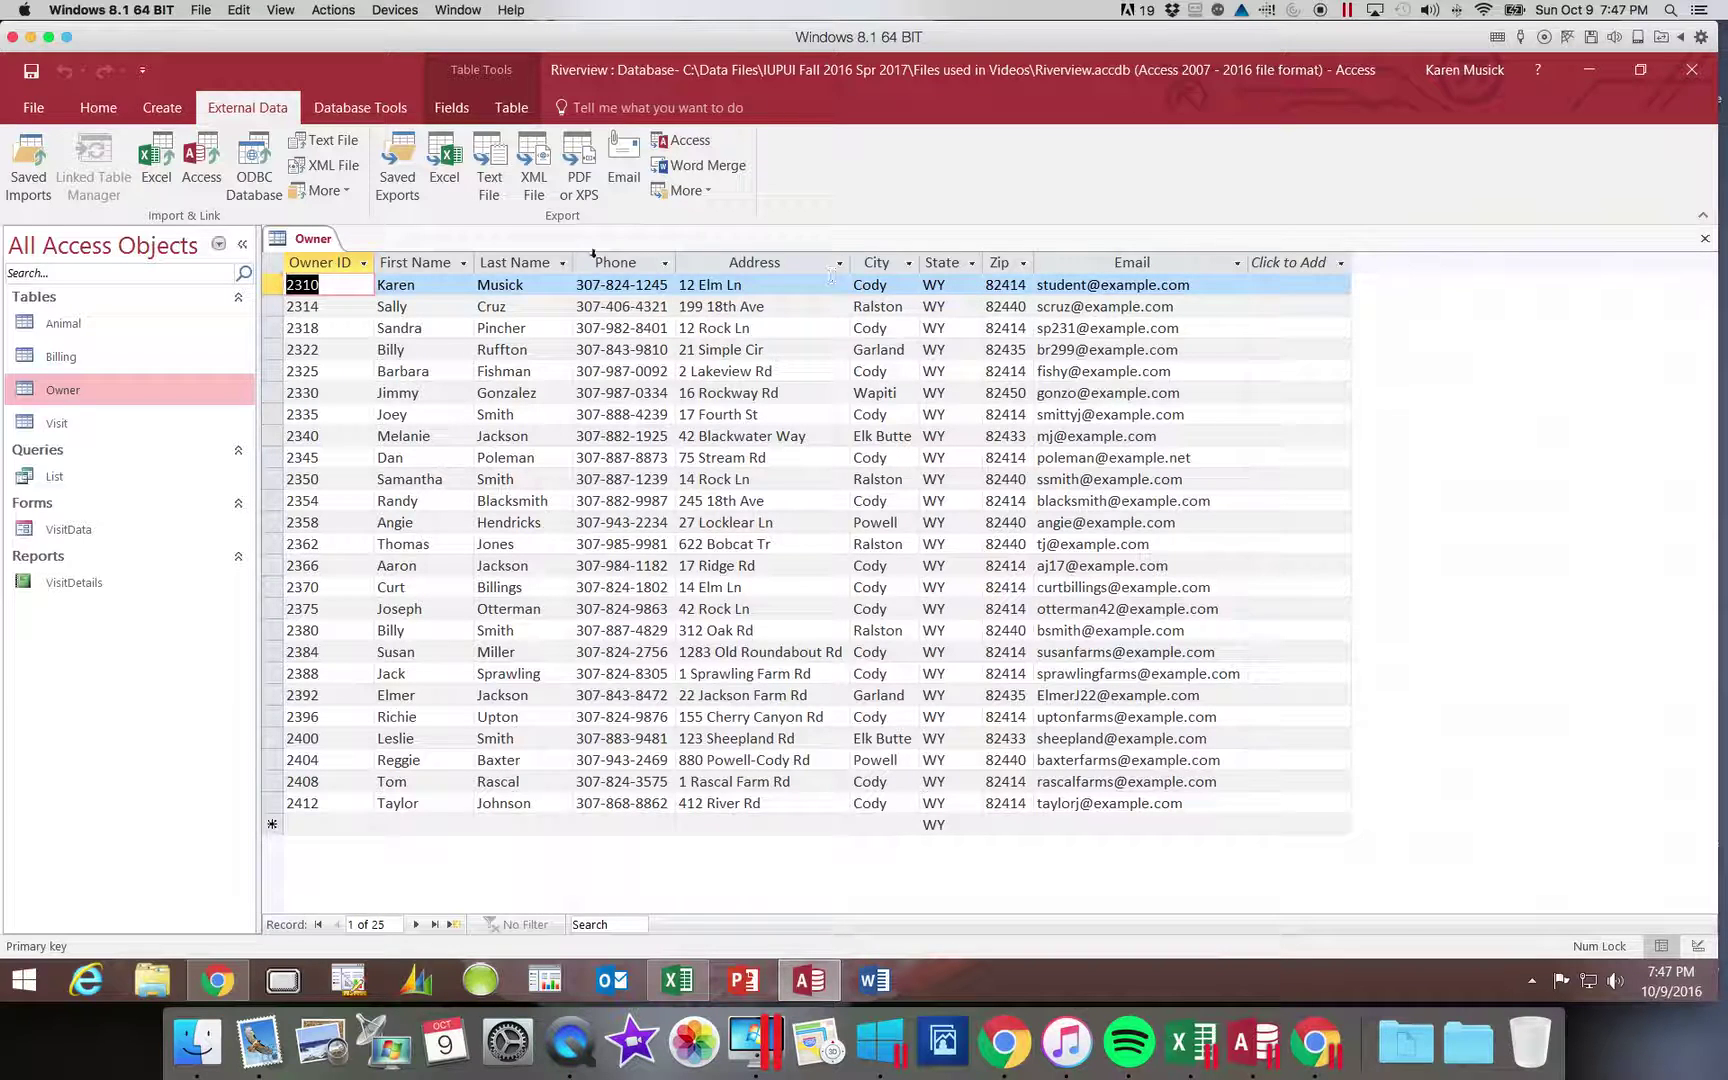
{"action": "left_click", "coordinate": [30, 74]}
- Close the Owner table tab, leaving only Riverview's object list visible
{"action": "left_click", "coordinate": [1708, 240]}
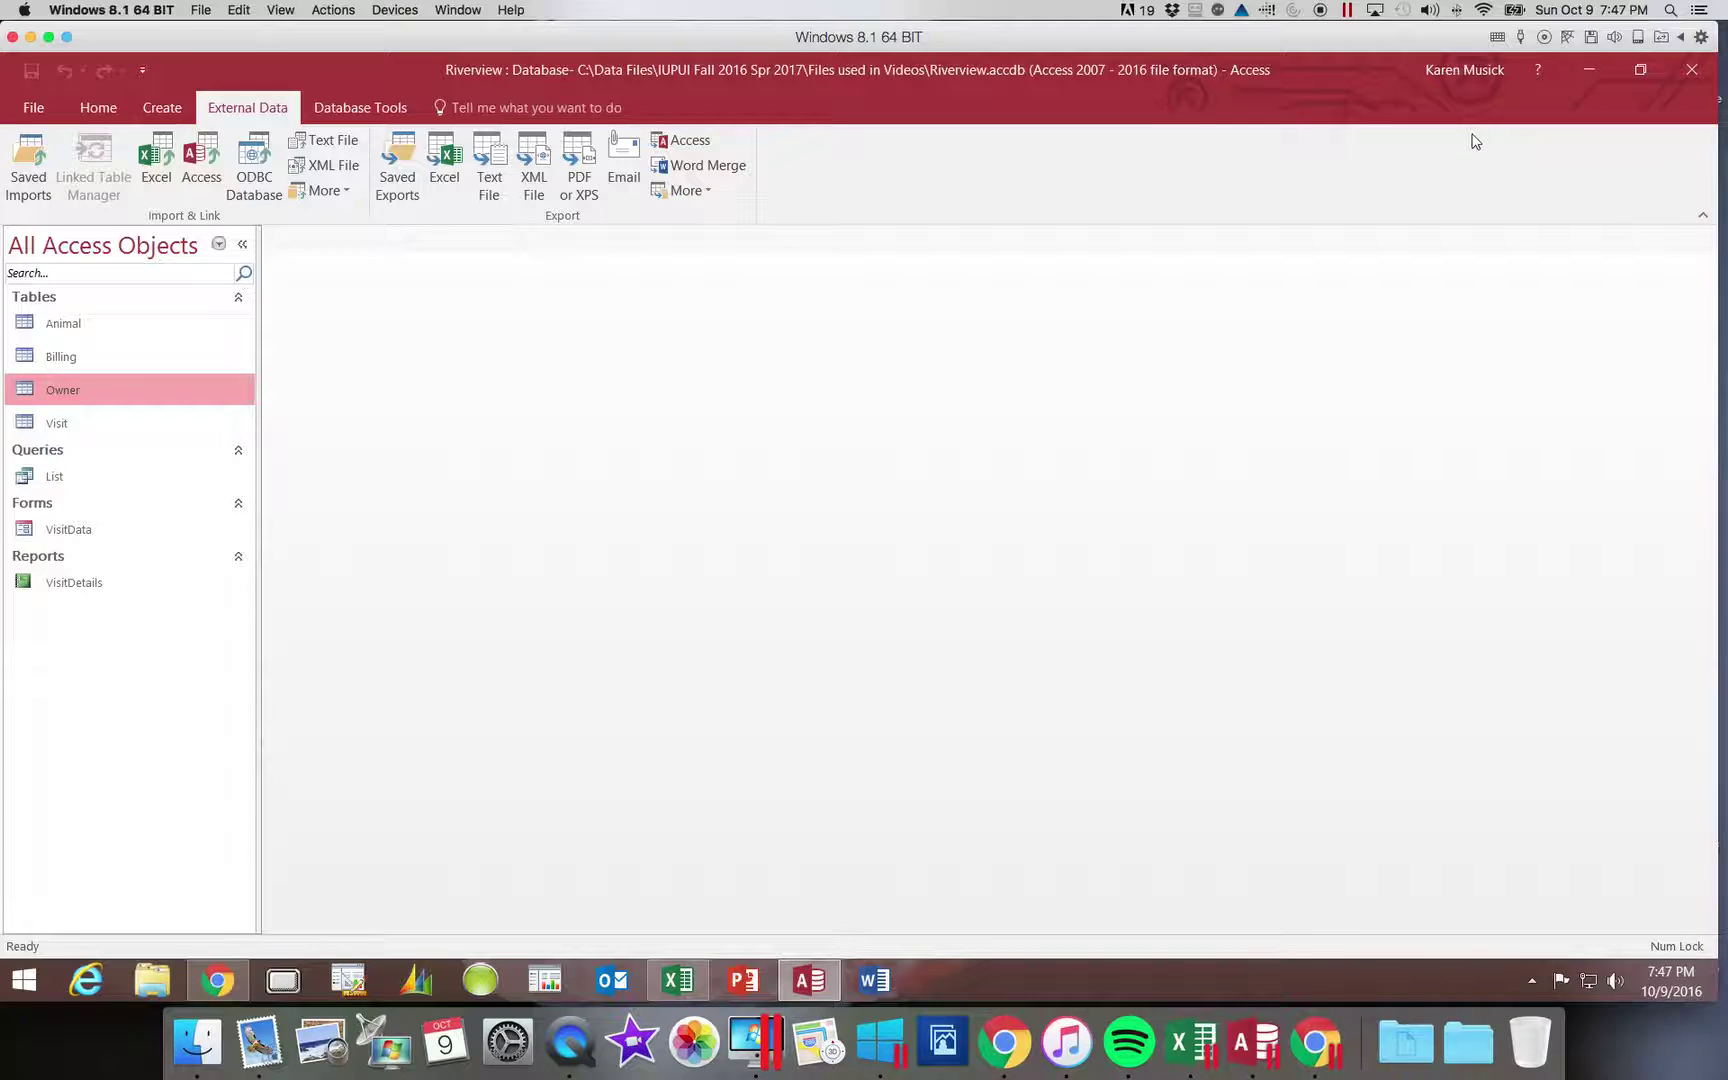
{"action": "left_click", "coordinate": [1322, 12]}
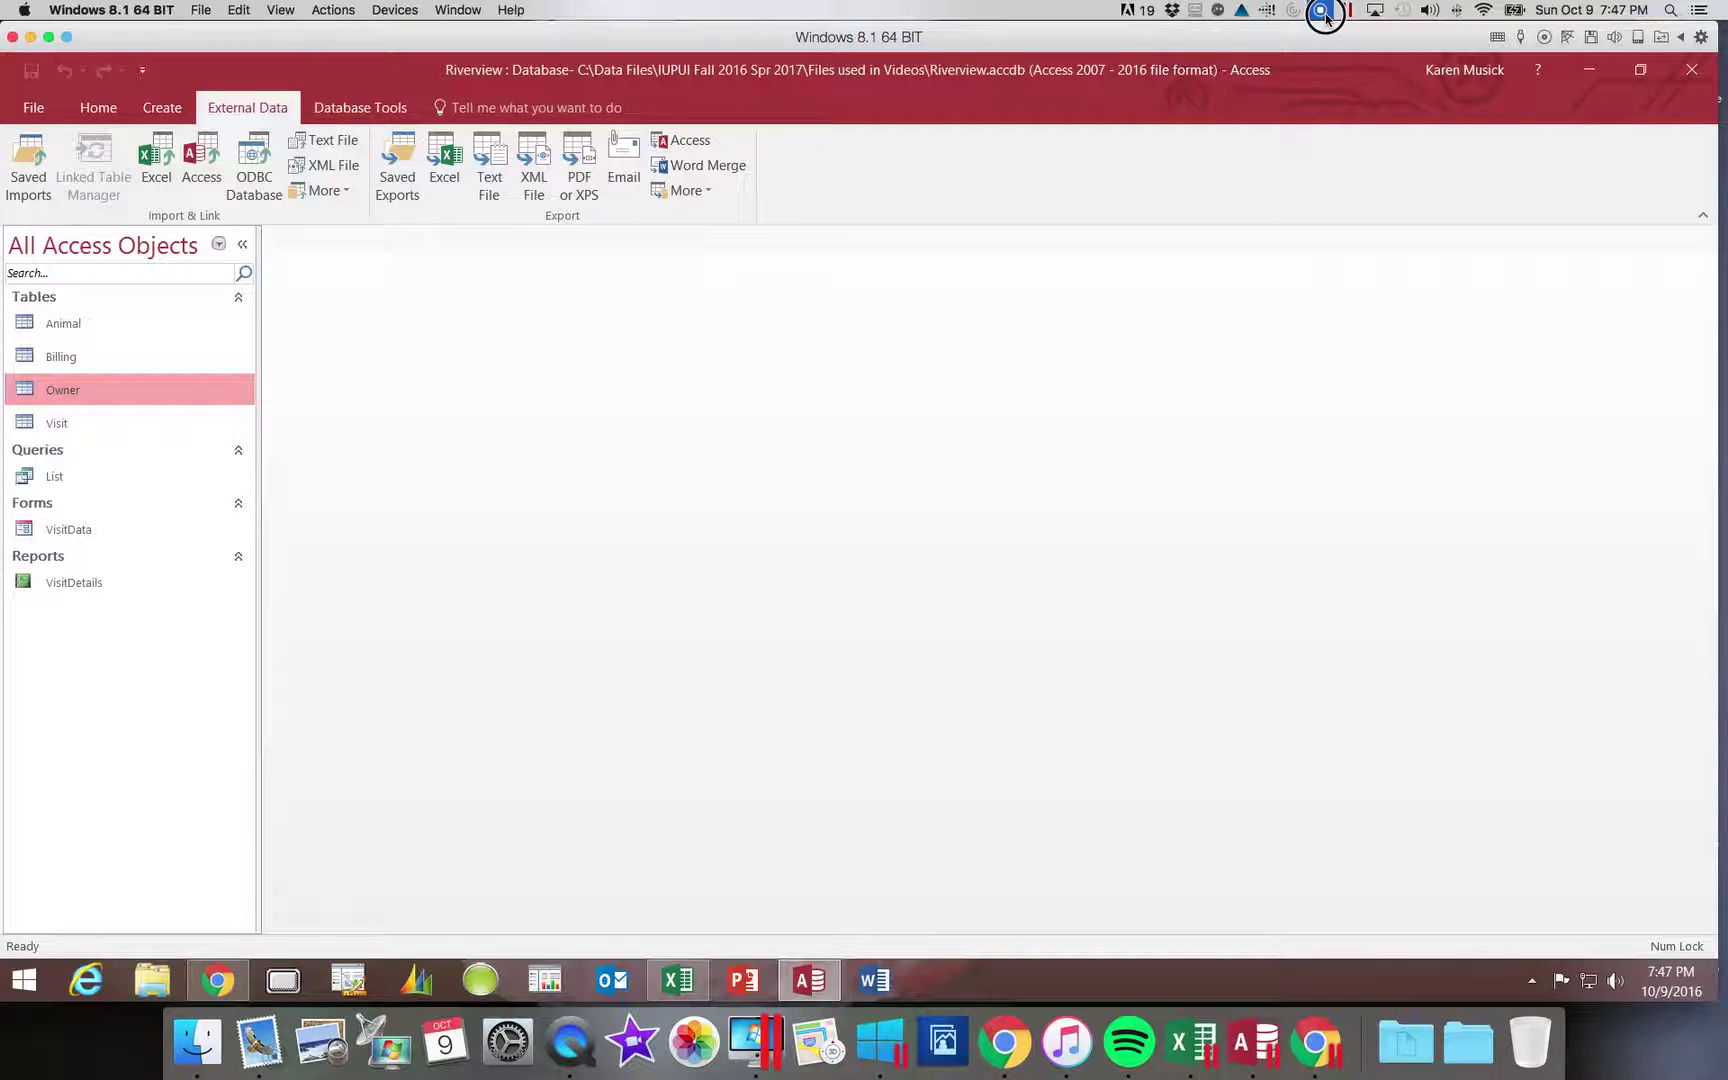